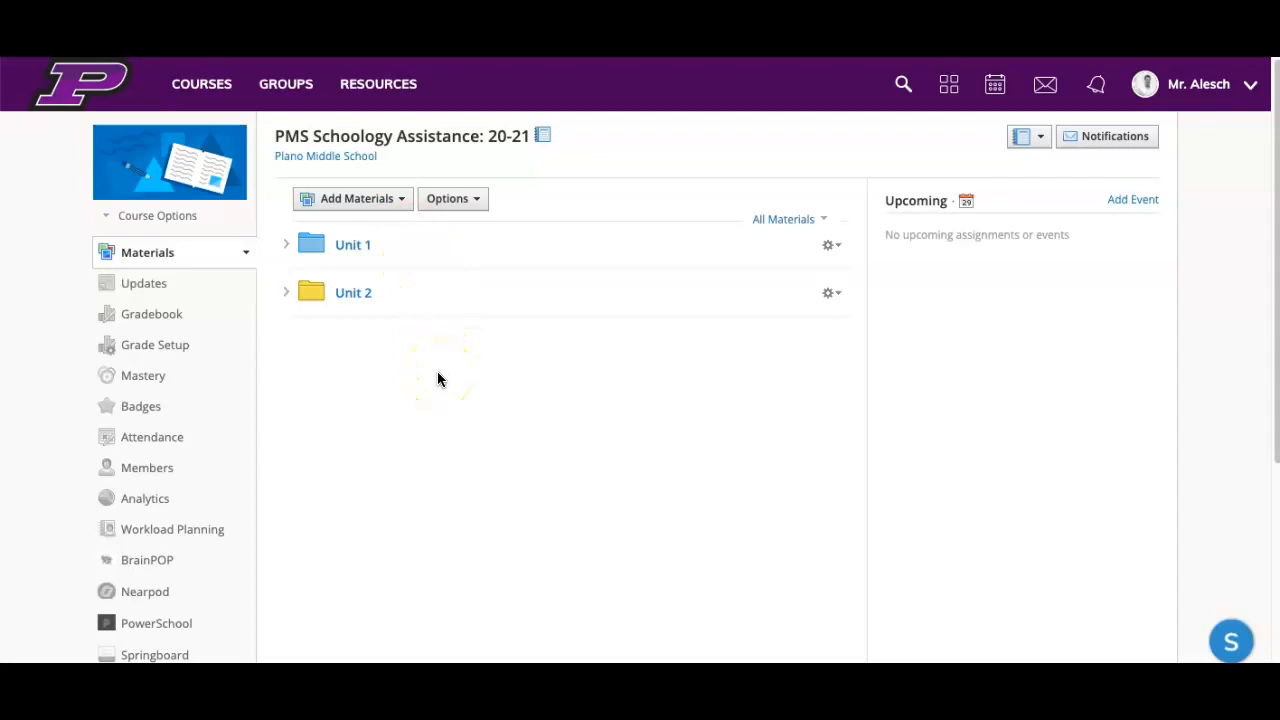
Step: Post a course update reading "Announcement 1" in the PMS Schoology Assistance: 20-21 course
{"action": "left_click", "coordinate": [153, 288]}
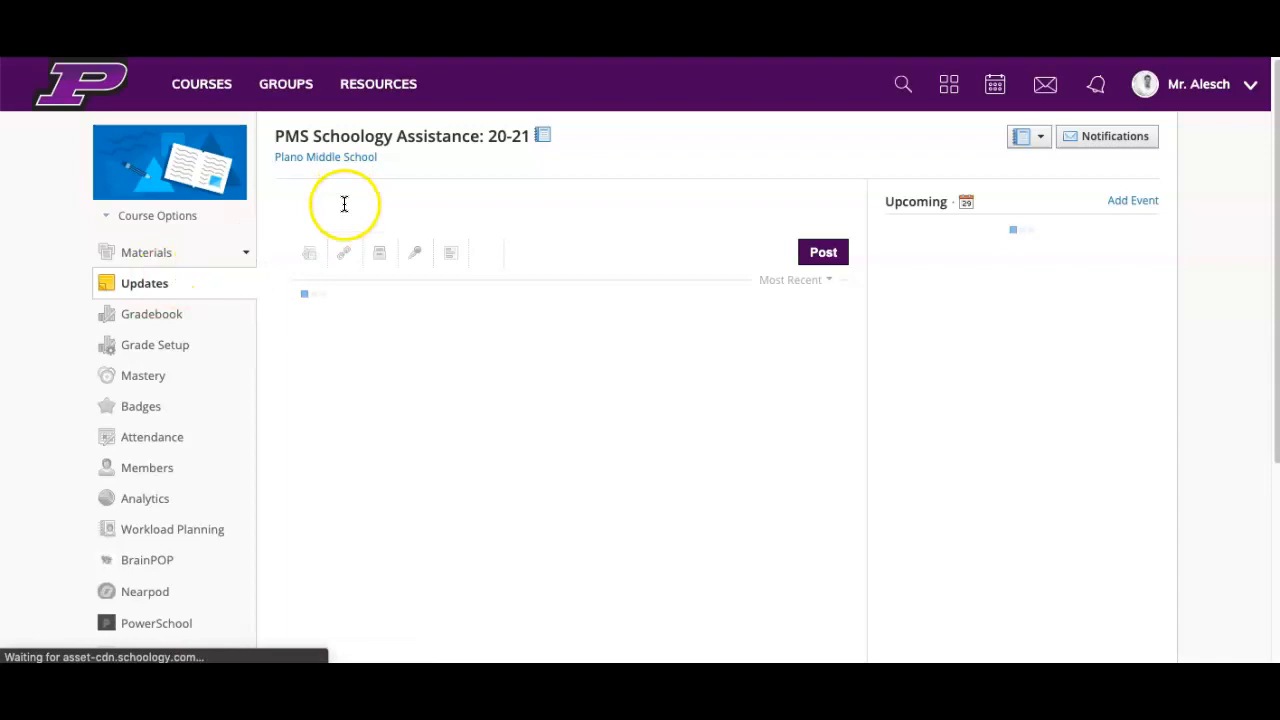
{"action": "left_click", "coordinate": [343, 205]}
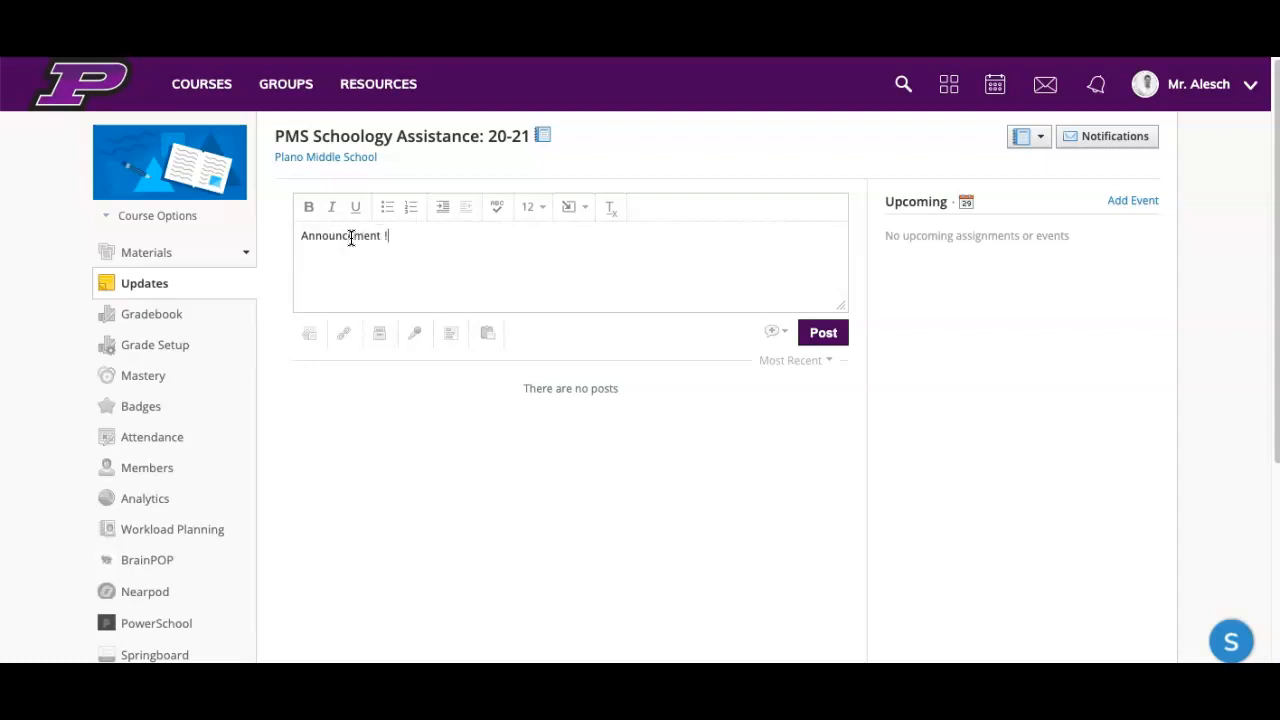
{"action": "left_click", "coordinate": [821, 334]}
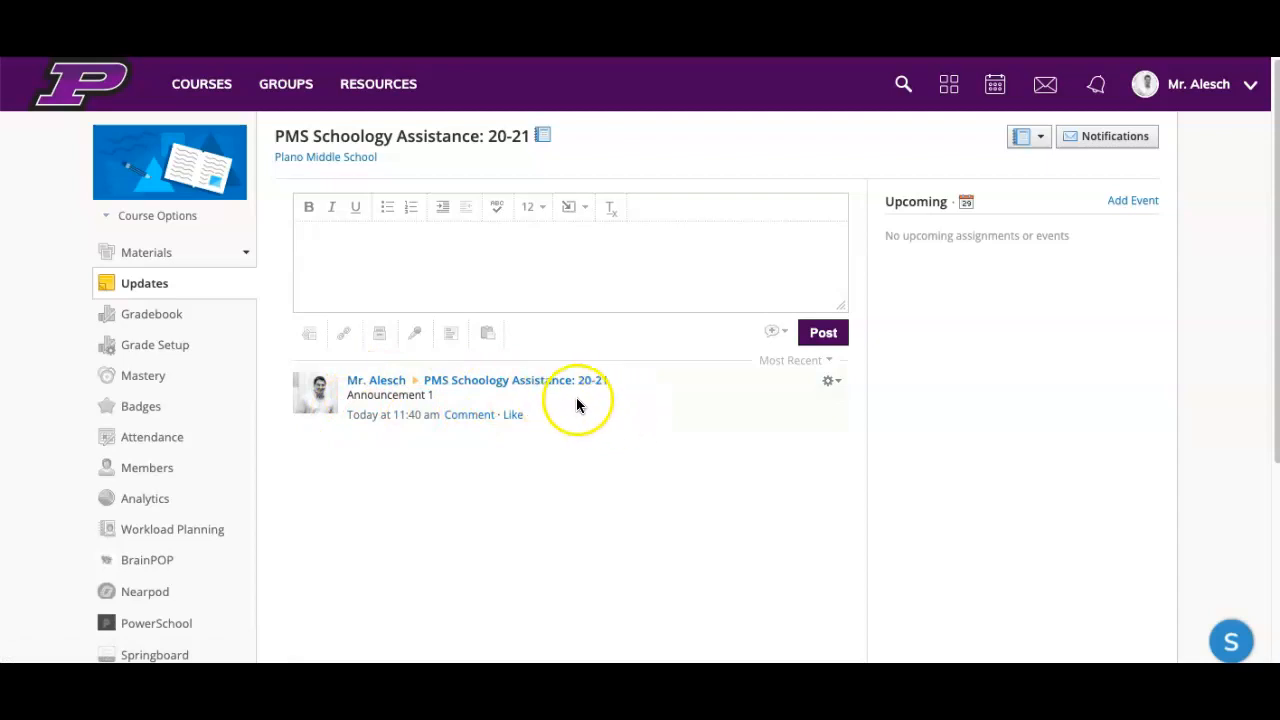
Step: Preview the course as the student member, check the posted update on the Updates page, and return to the teacher's course view
{"action": "left_click", "coordinate": [168, 214]}
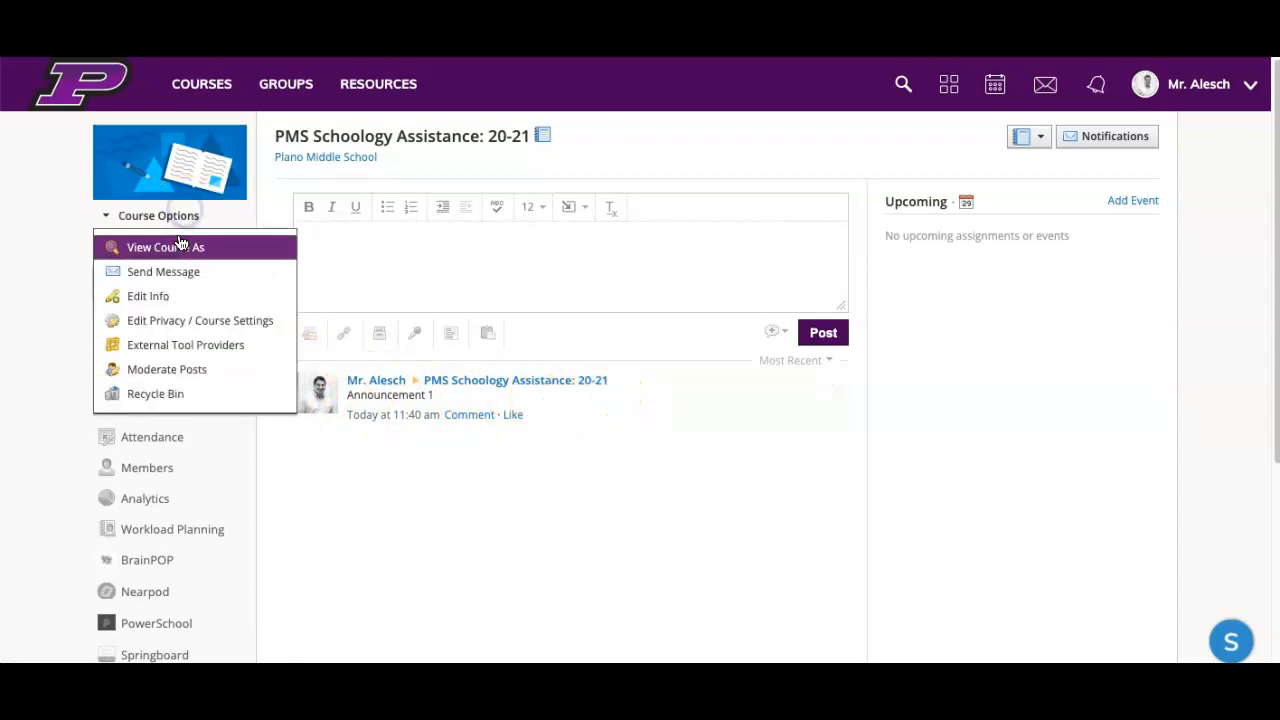
{"action": "left_click", "coordinate": [170, 248]}
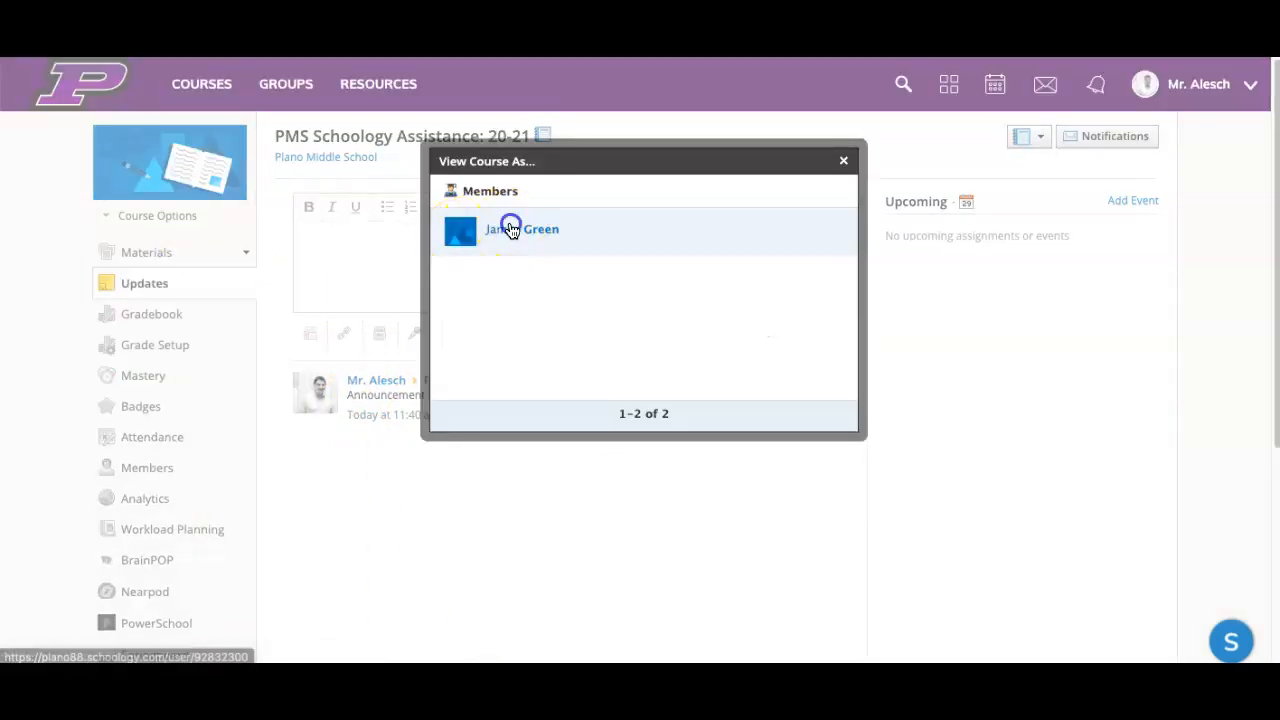
{"action": "left_click", "coordinate": [510, 230]}
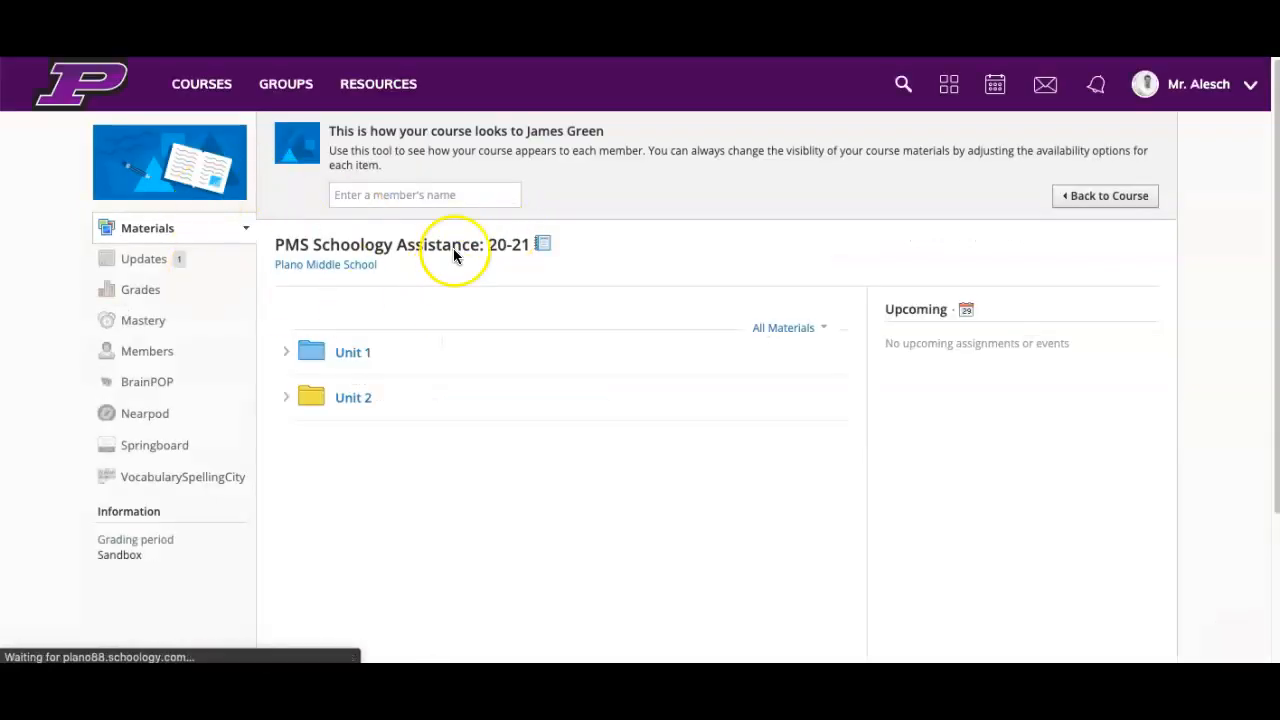
{"action": "left_click", "coordinate": [180, 261]}
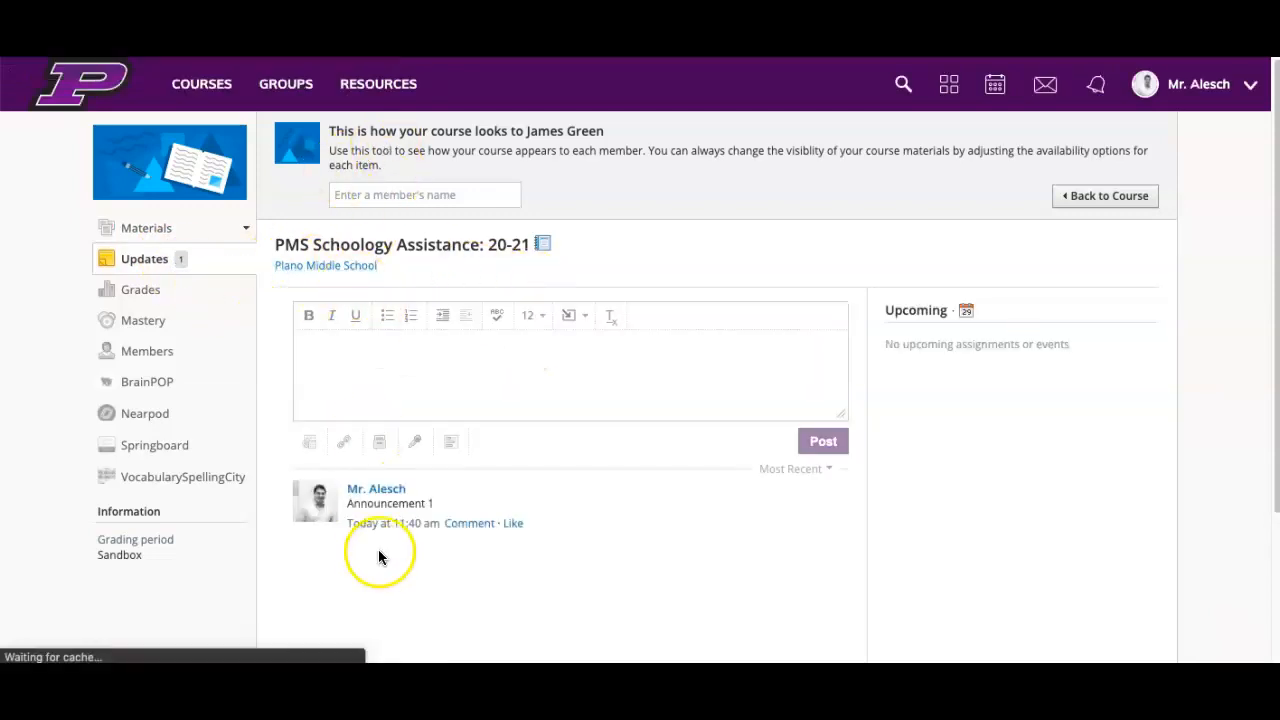
{"action": "scroll", "coordinate": [565, 540], "scroll_direction": "down", "scroll_amount": 1}
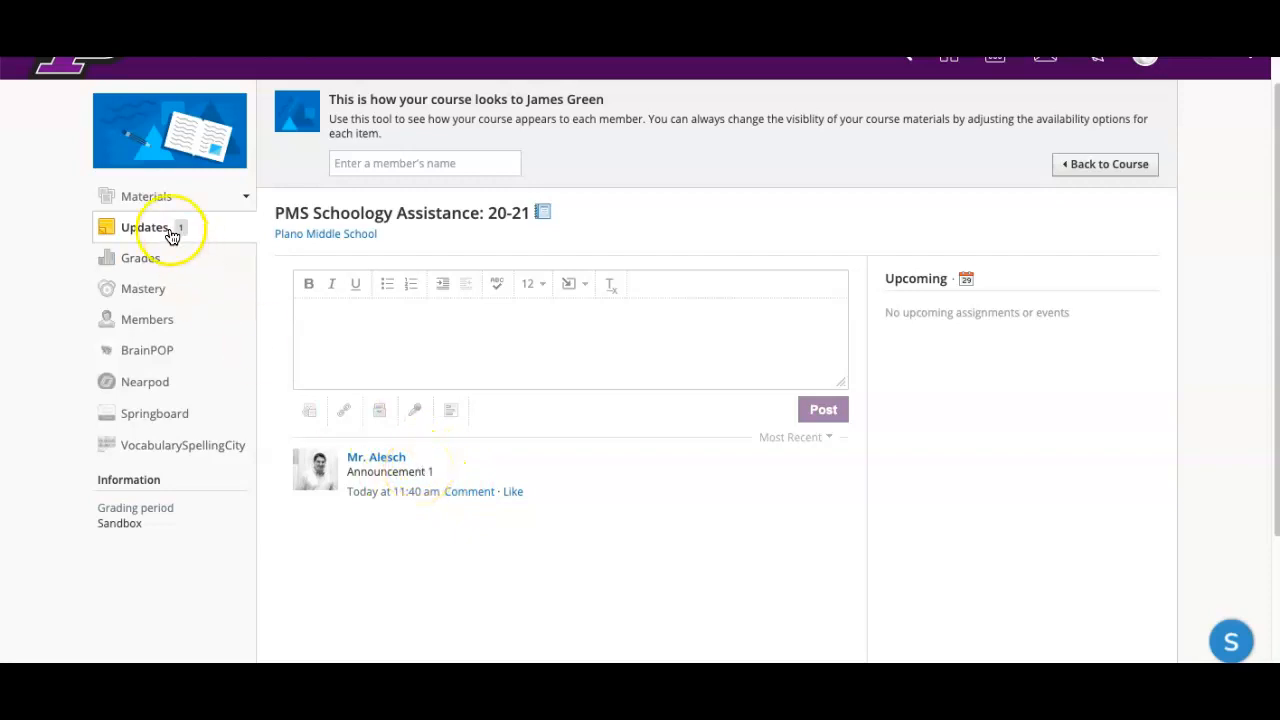
{"action": "left_click", "coordinate": [1103, 163]}
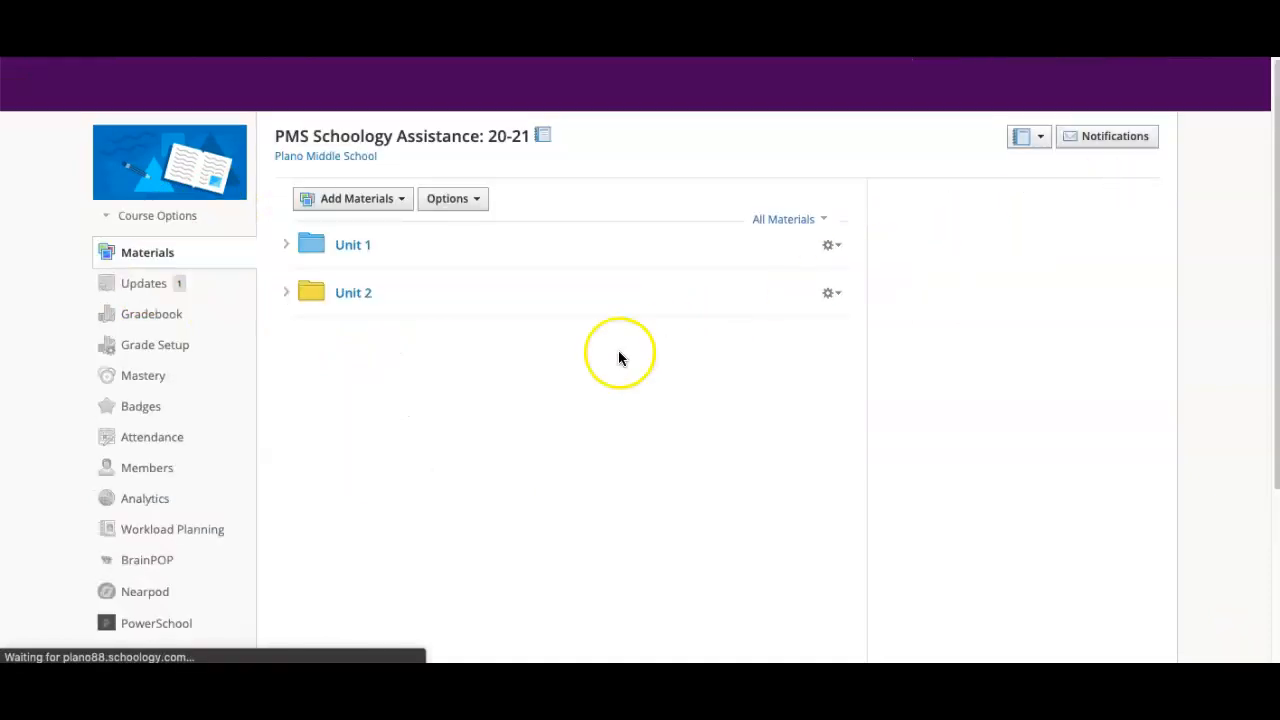
Step: Post a second course update reading "Announcment #2" and mark it as an announcement
{"action": "left_click", "coordinate": [152, 285]}
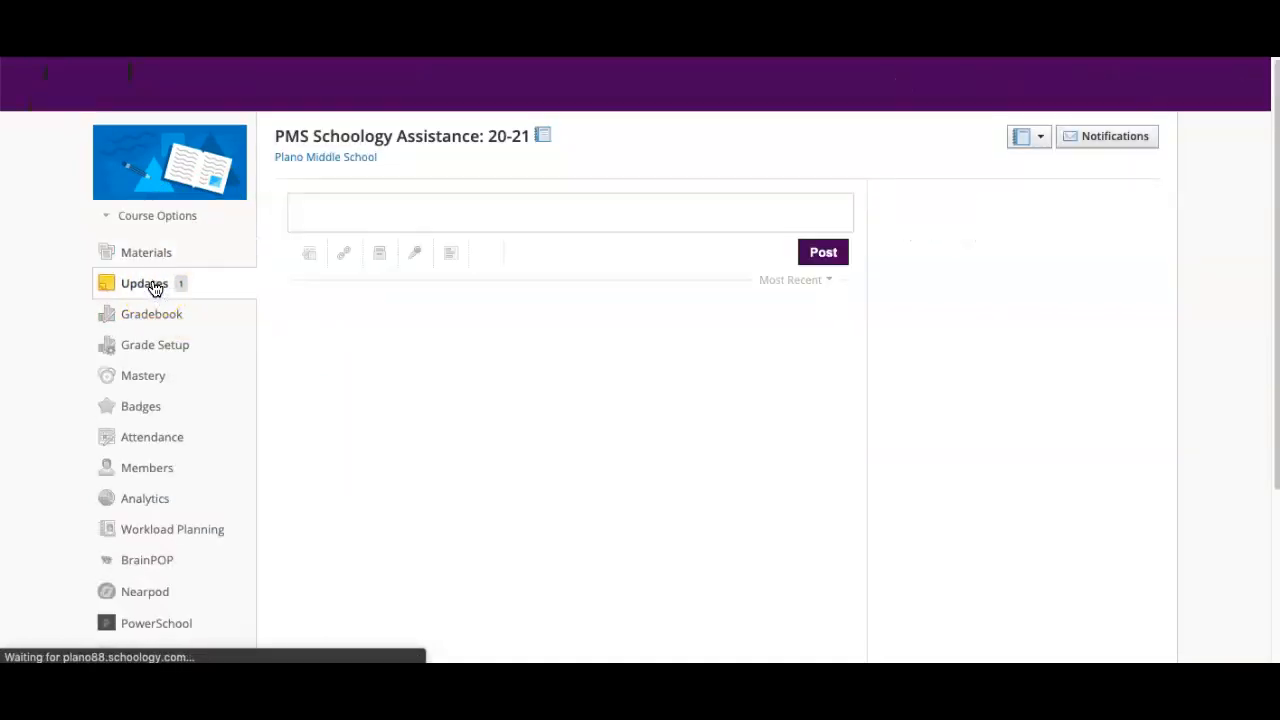
{"action": "left_click", "coordinate": [380, 218]}
{"action": "left_click", "coordinate": [389, 244]}
{"action": "type", "text": "Announcment #2"}
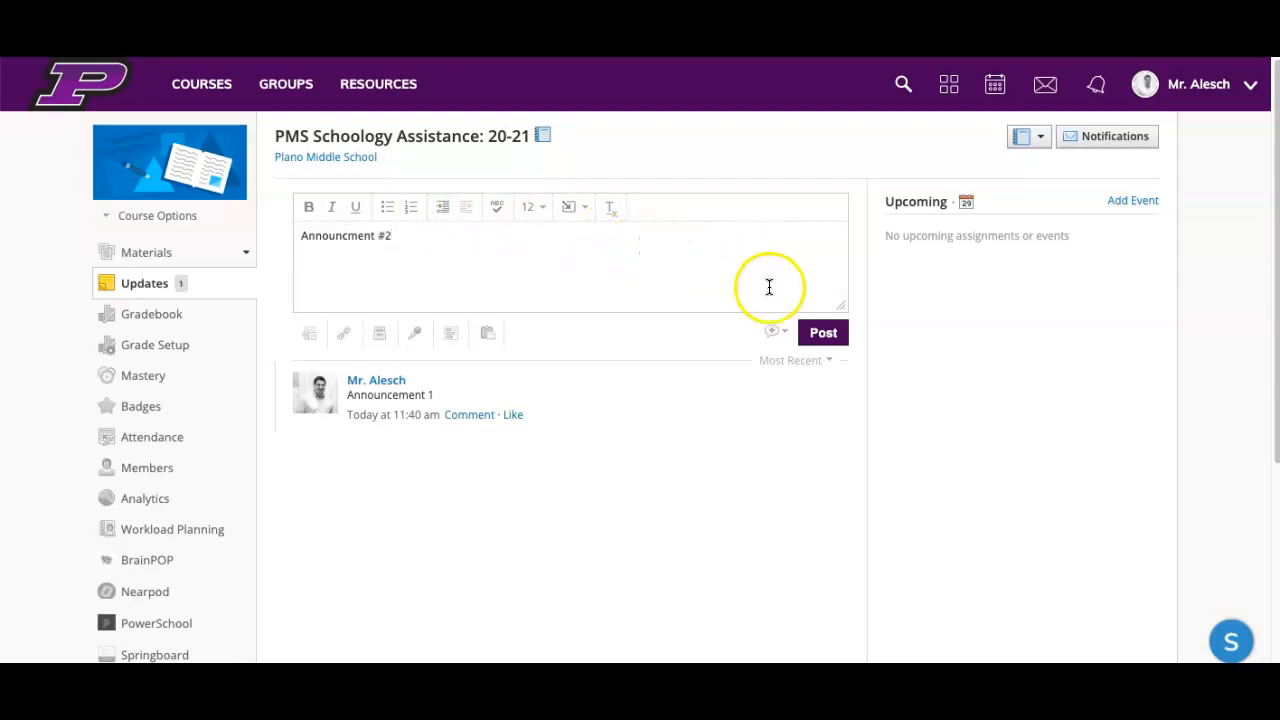
{"action": "left_click", "coordinate": [788, 334]}
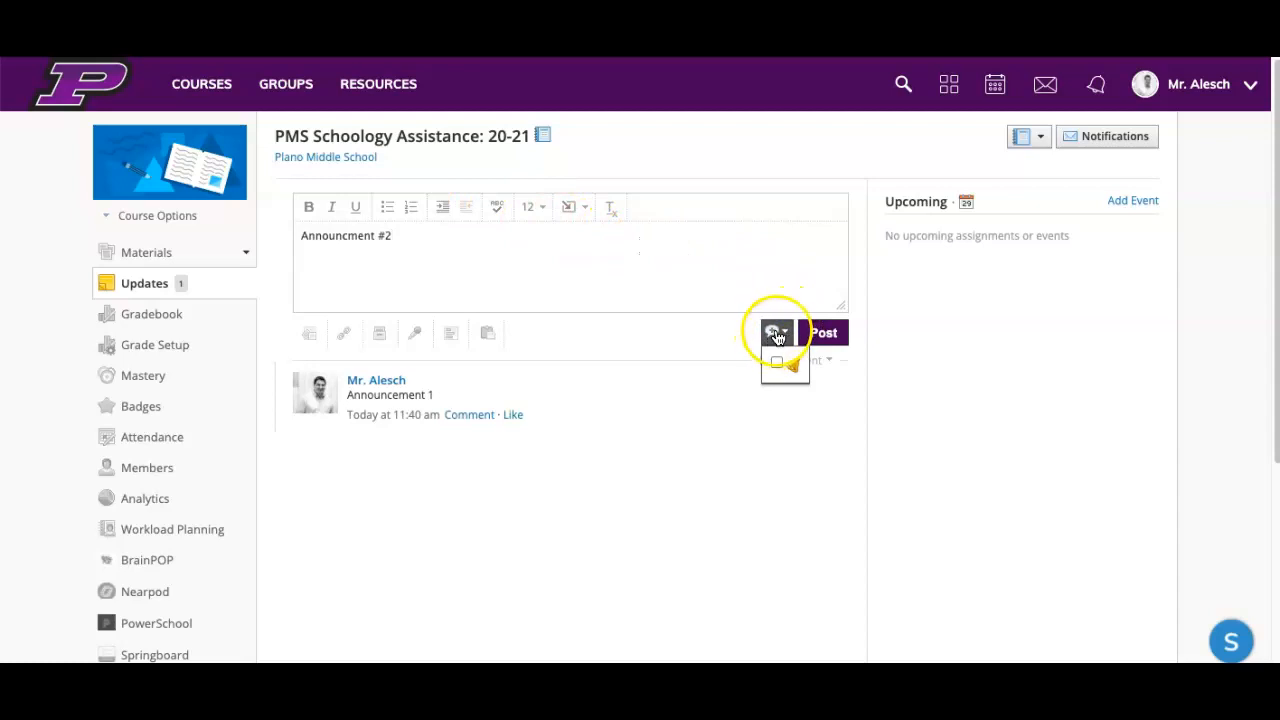
{"action": "left_click", "coordinate": [777, 363]}
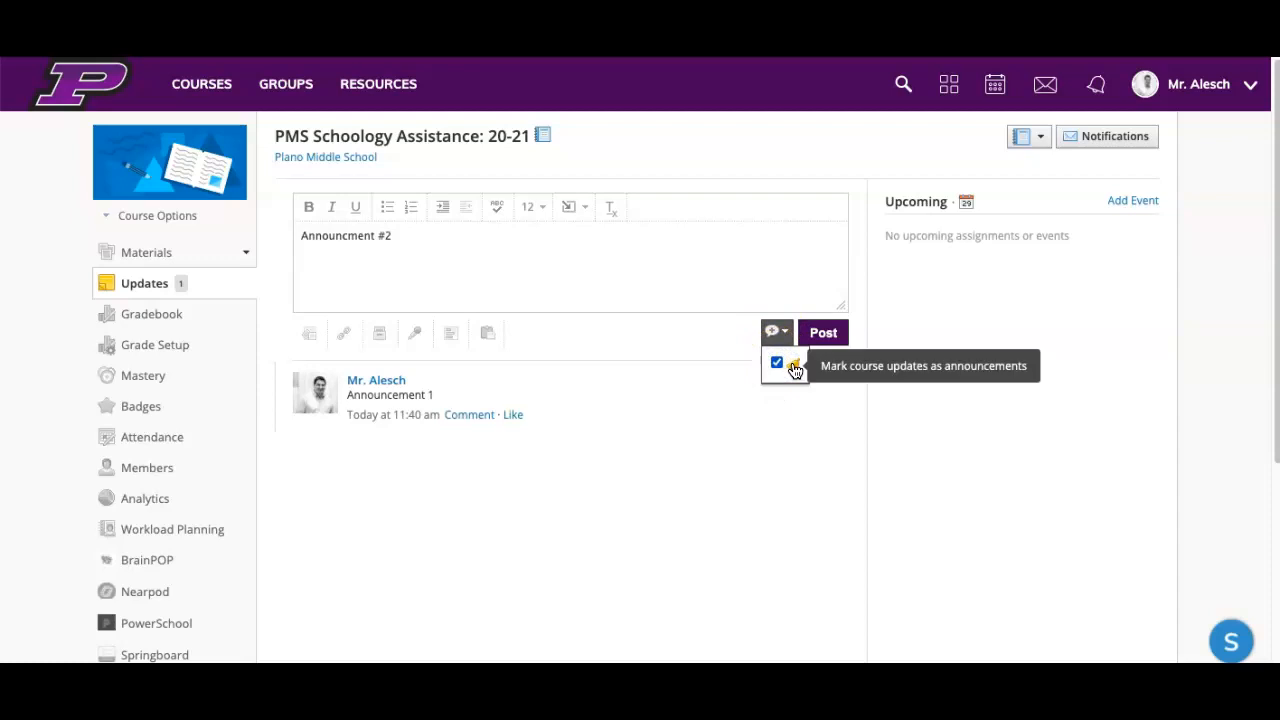
{"action": "left_click", "coordinate": [826, 335]}
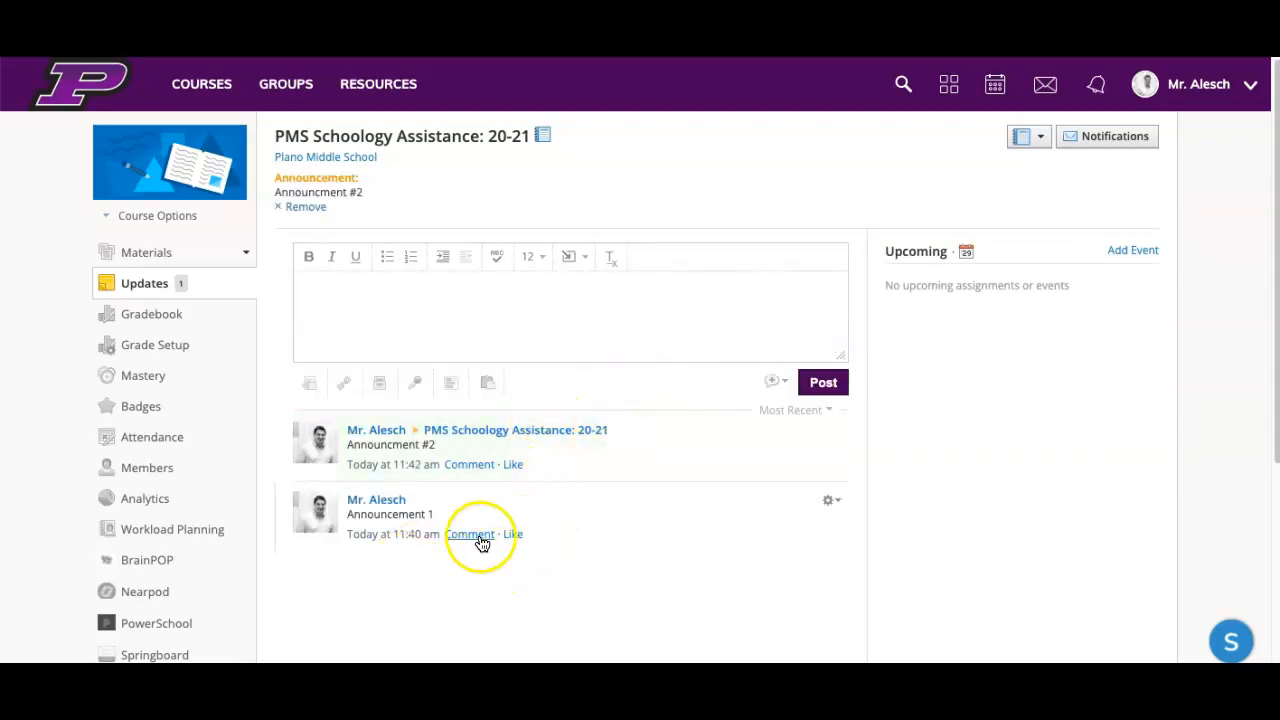
Step: Preview the course as the student member and examine how the announcement appears on the Updates and Materials pages
{"action": "left_click", "coordinate": [160, 216]}
{"action": "left_click", "coordinate": [163, 246]}
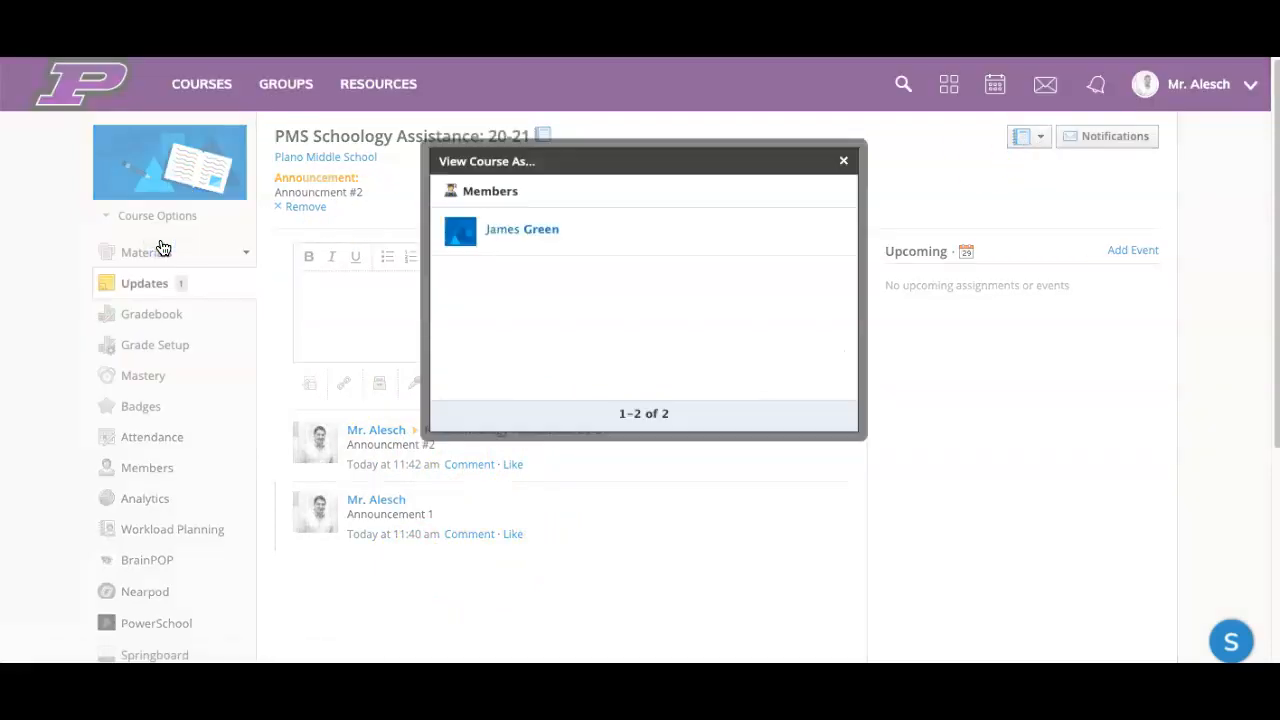
{"action": "left_click", "coordinate": [503, 229]}
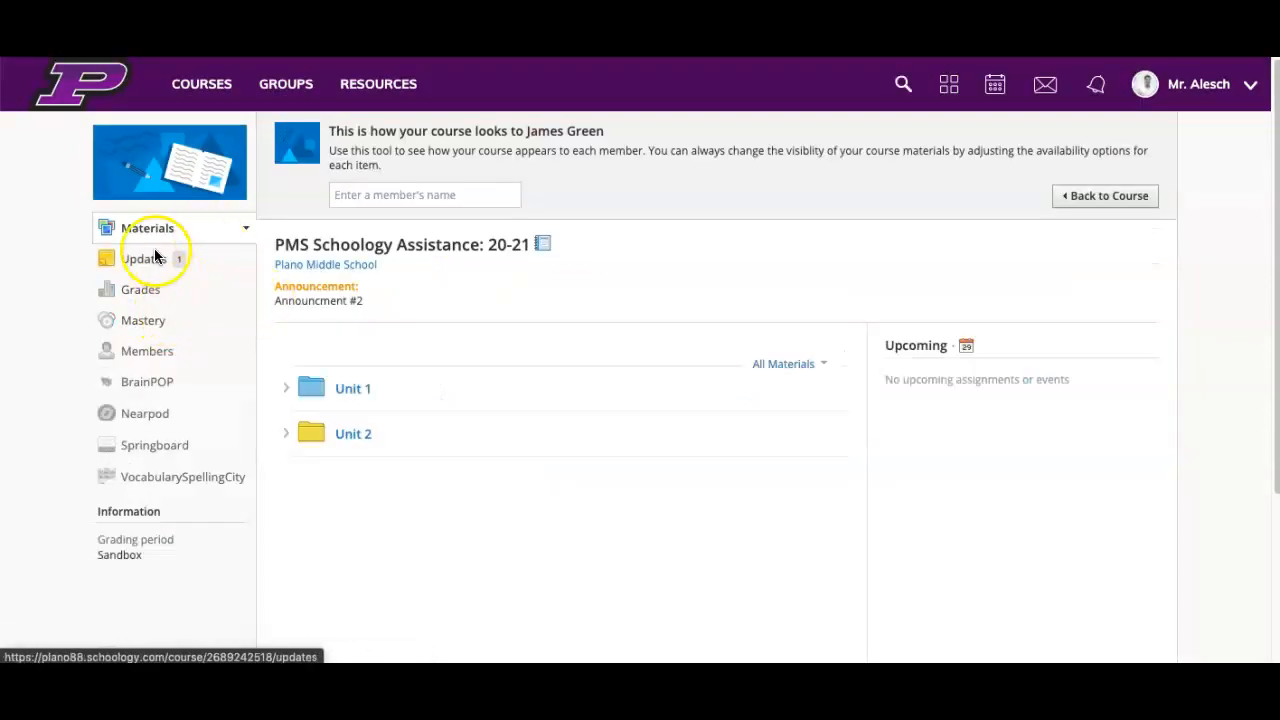
{"action": "left_click", "coordinate": [152, 259]}
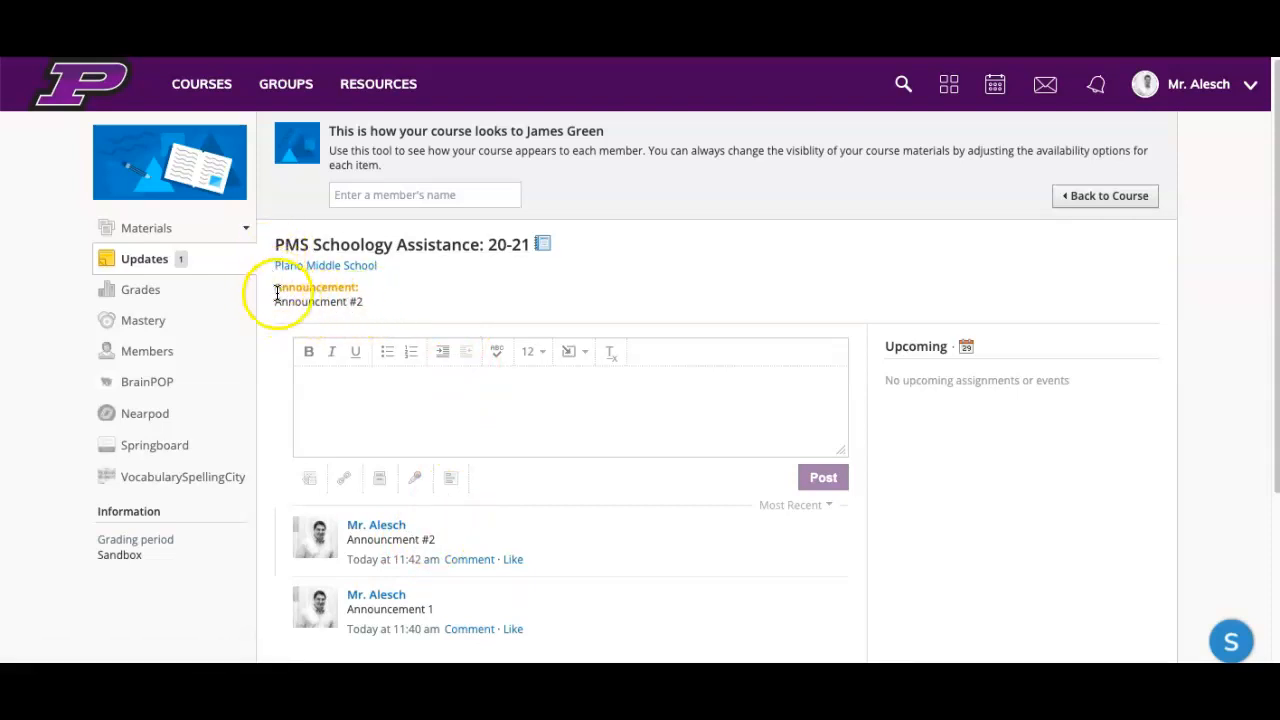
{"action": "left_click", "coordinate": [165, 231]}
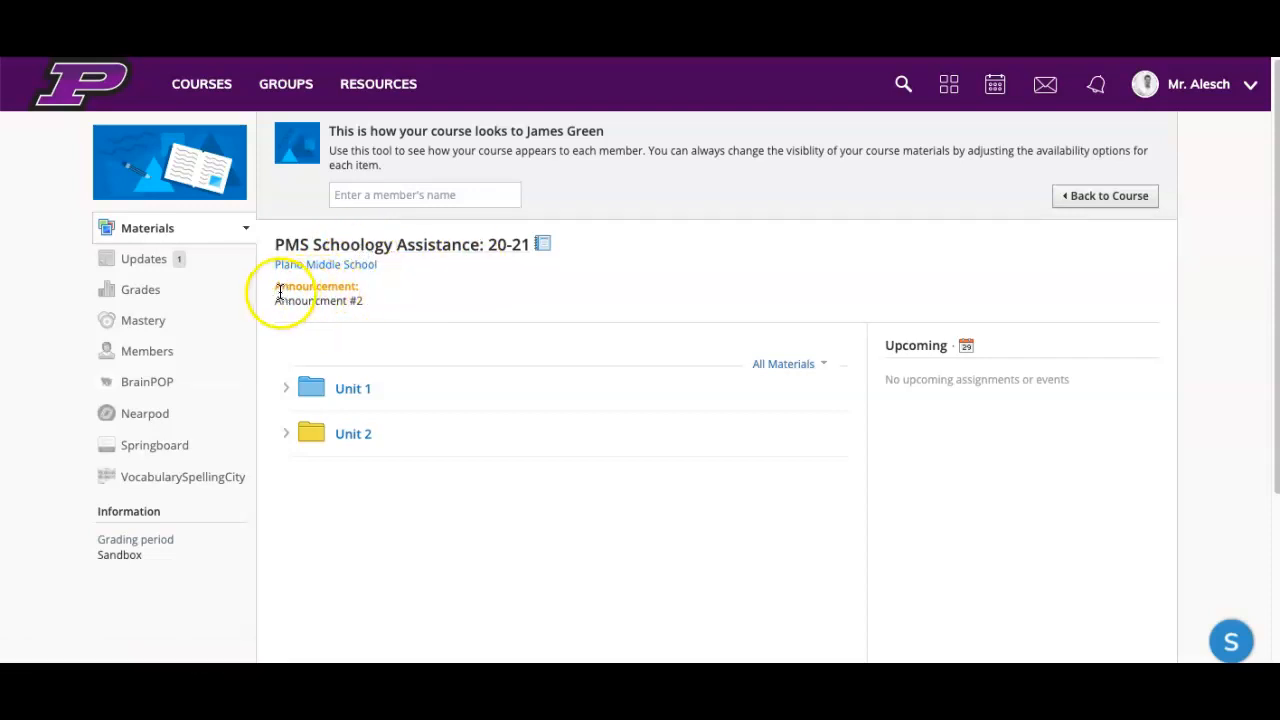
{"action": "left_click_drag", "start_coordinate": [277, 289], "coordinate": [391, 313]}
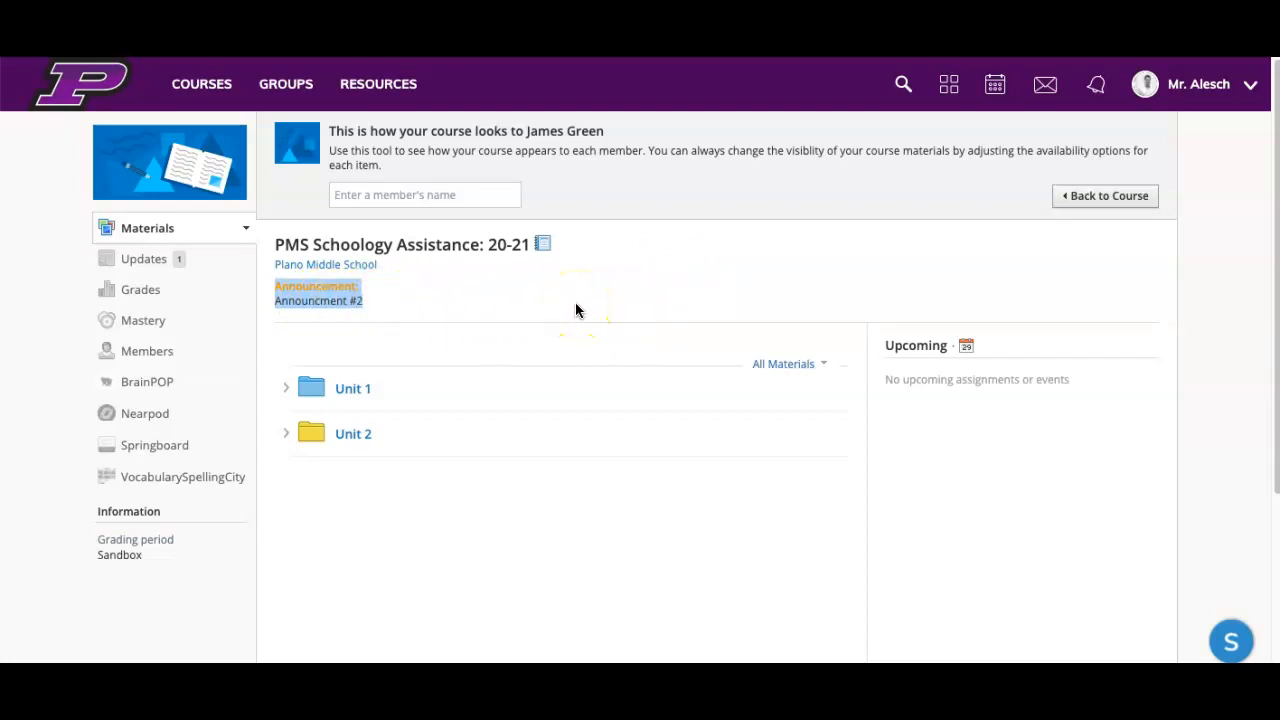
{"action": "left_click", "coordinate": [143, 285]}
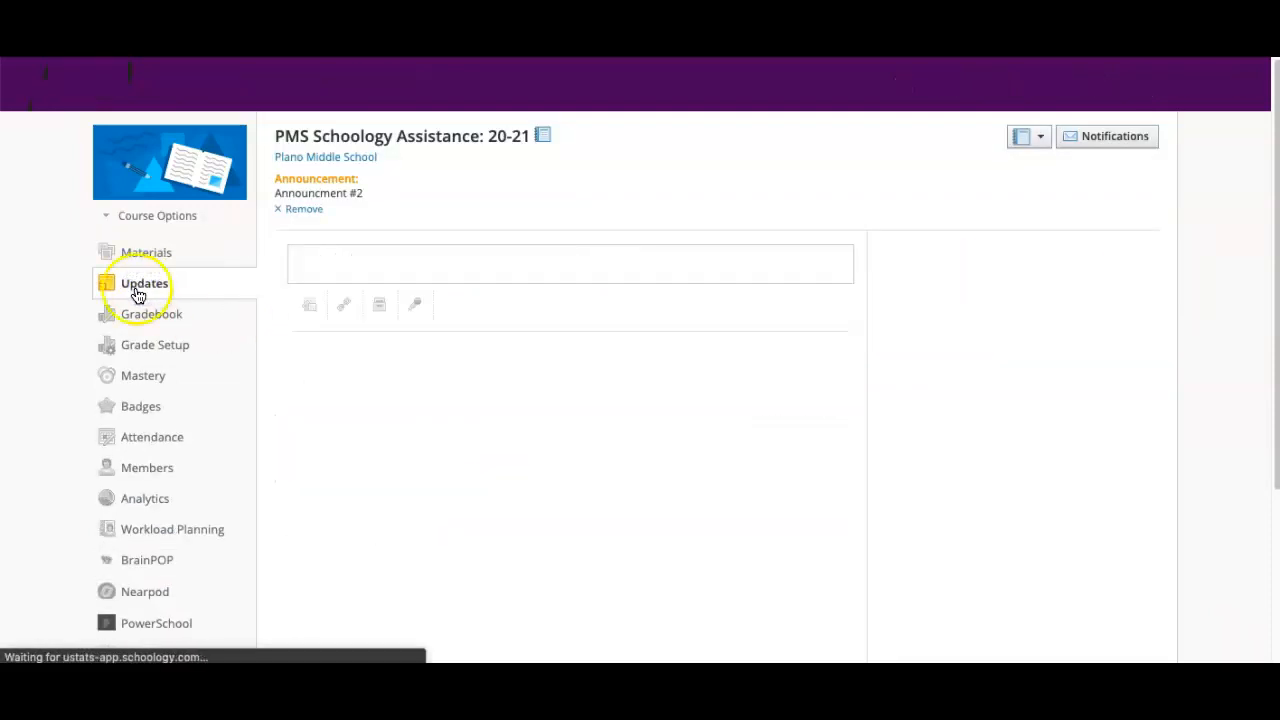
{"action": "left_click", "coordinate": [146, 288]}
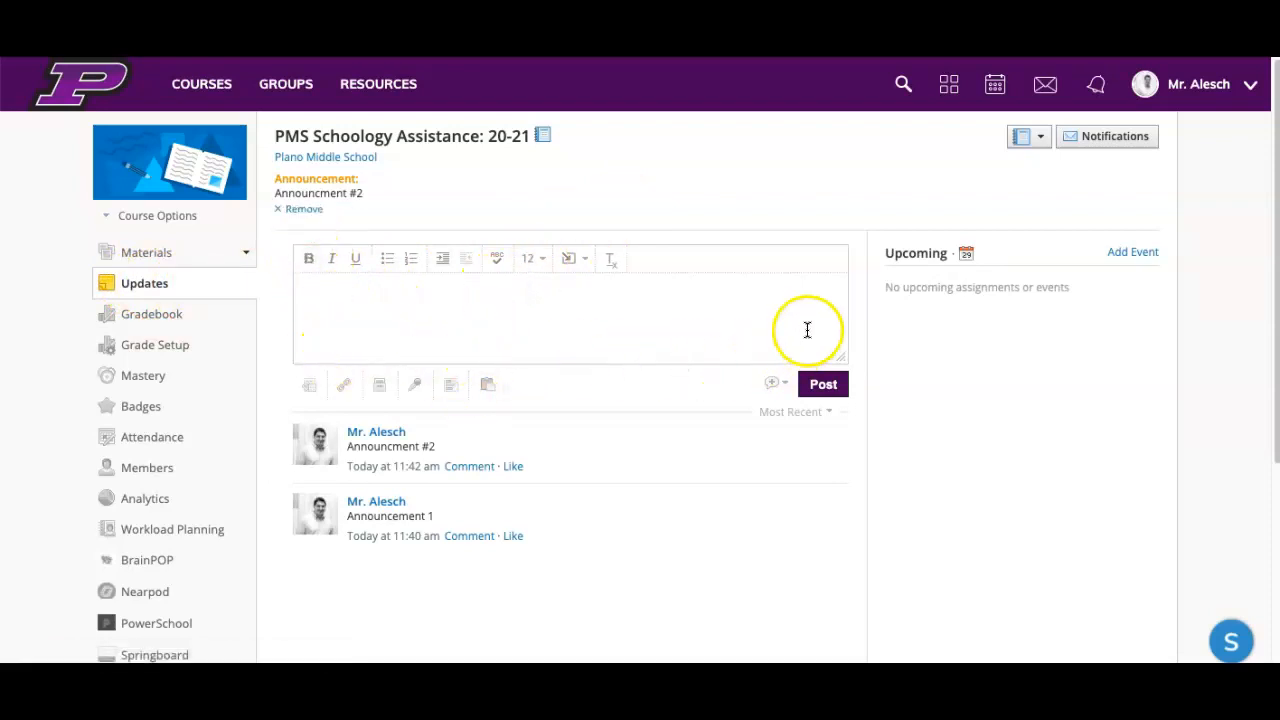
{"action": "left_click", "coordinate": [368, 287]}
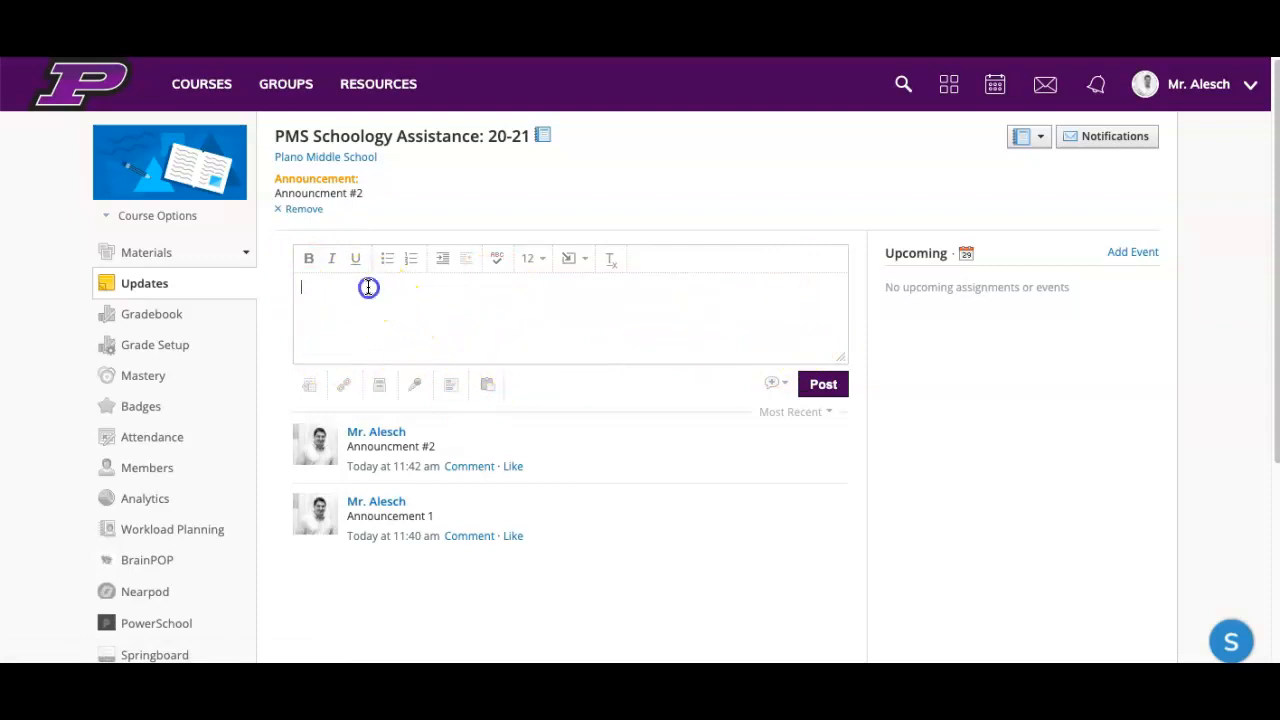
{"action": "left_click", "coordinate": [588, 259]}
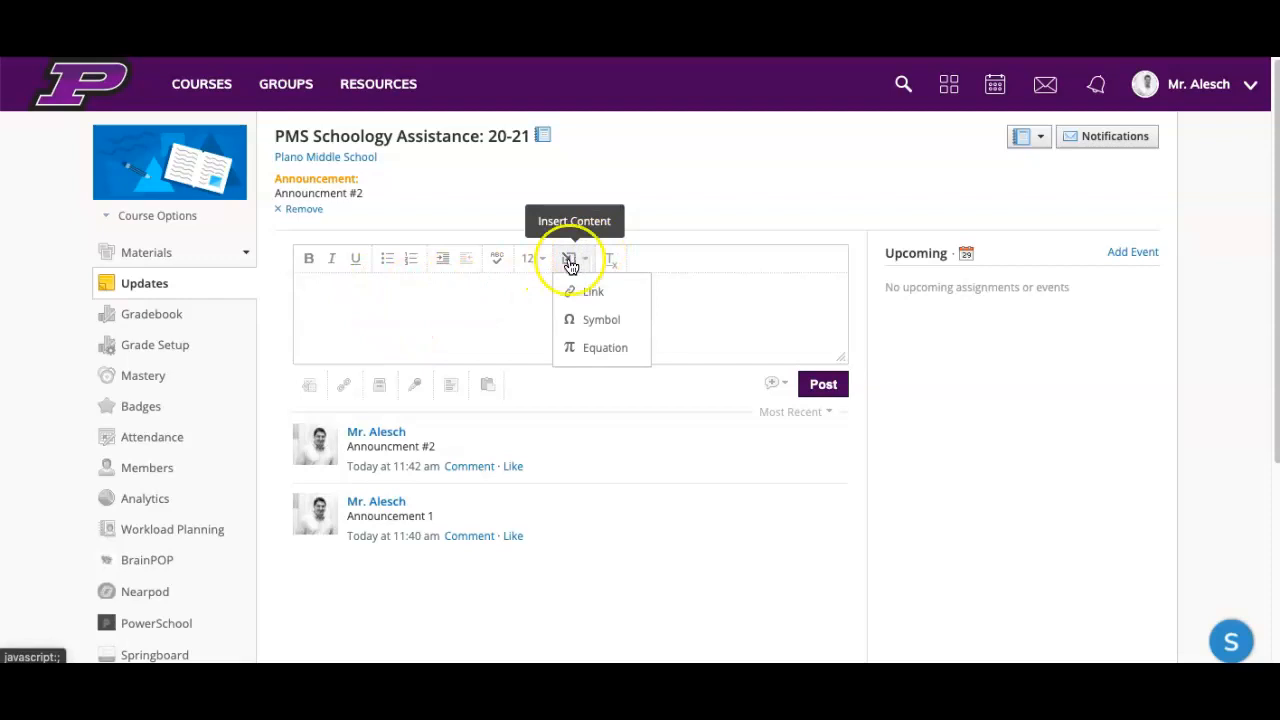
{"action": "left_click", "coordinate": [597, 291]}
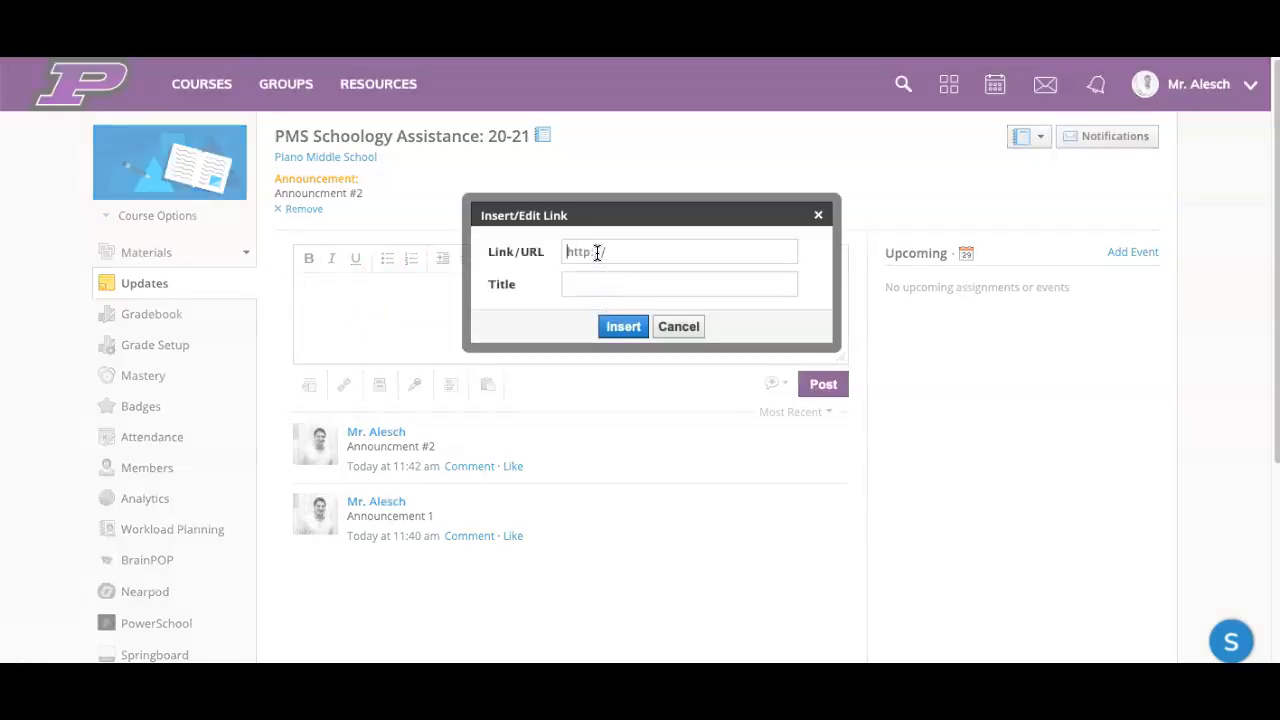
{"action": "left_click", "coordinate": [597, 252]}
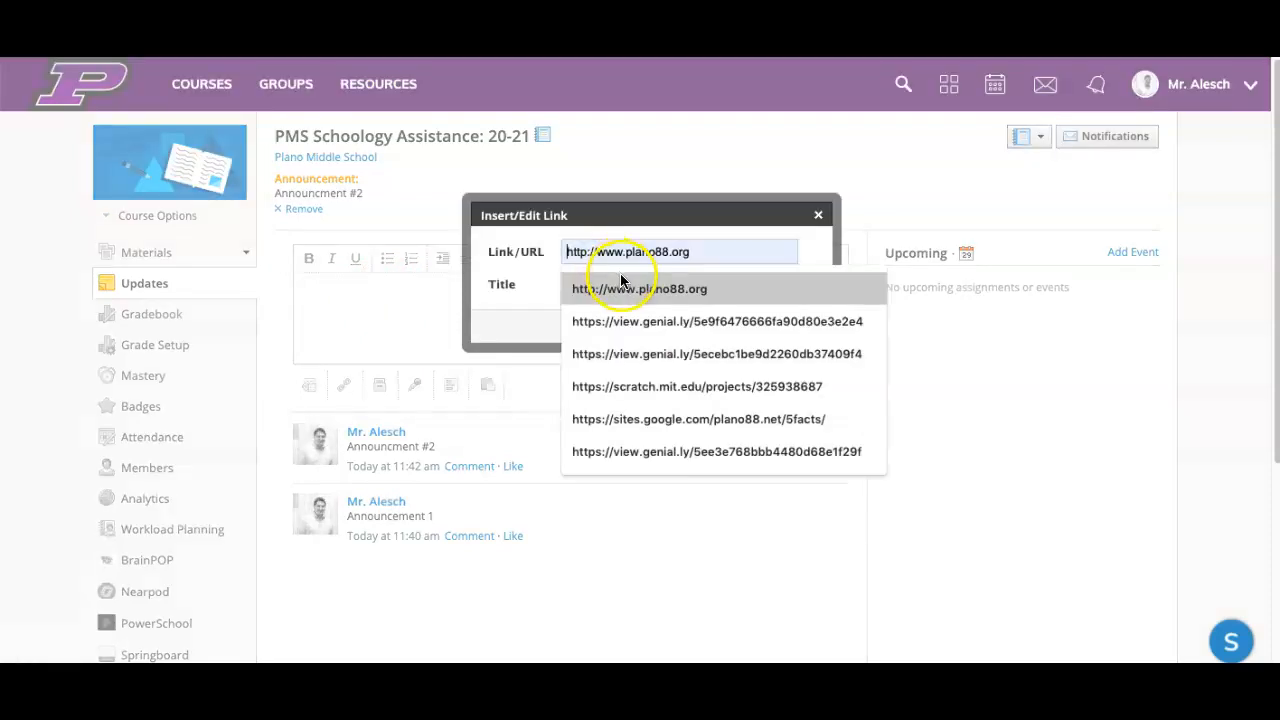
{"action": "left_click", "coordinate": [621, 288]}
{"action": "left_click", "coordinate": [622, 287]}
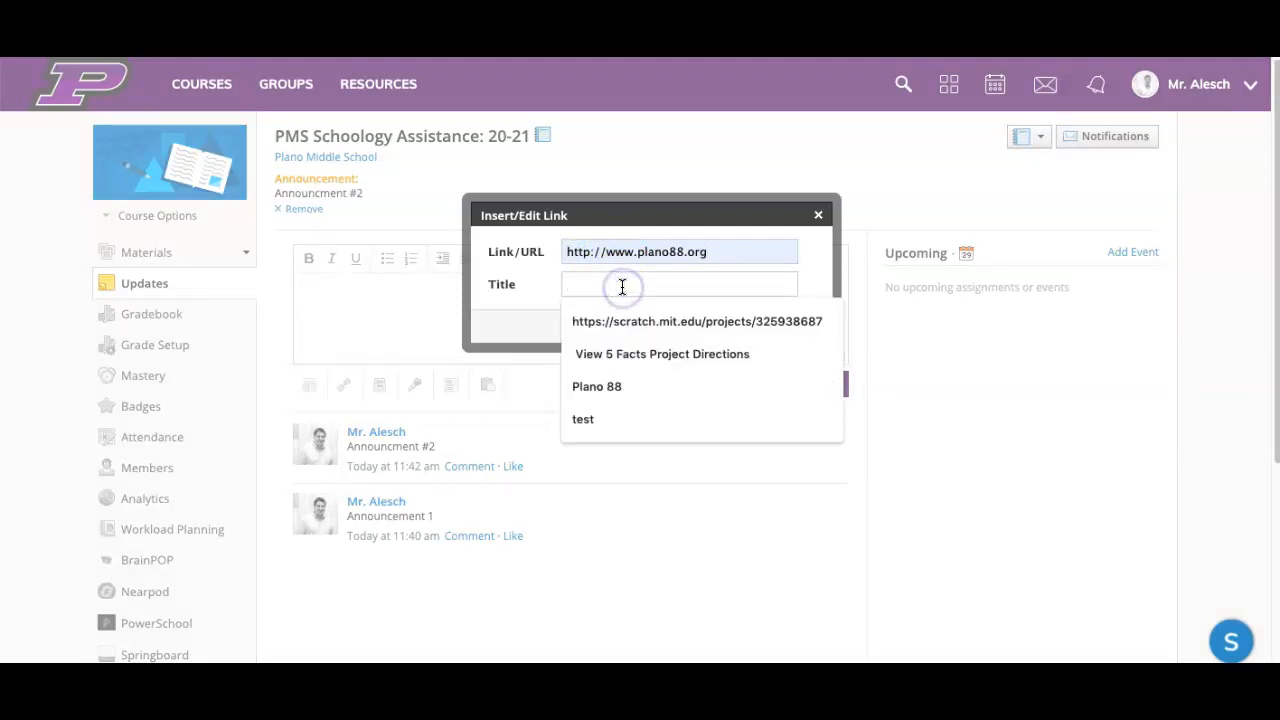
{"action": "type", "text": "School Home Page"}
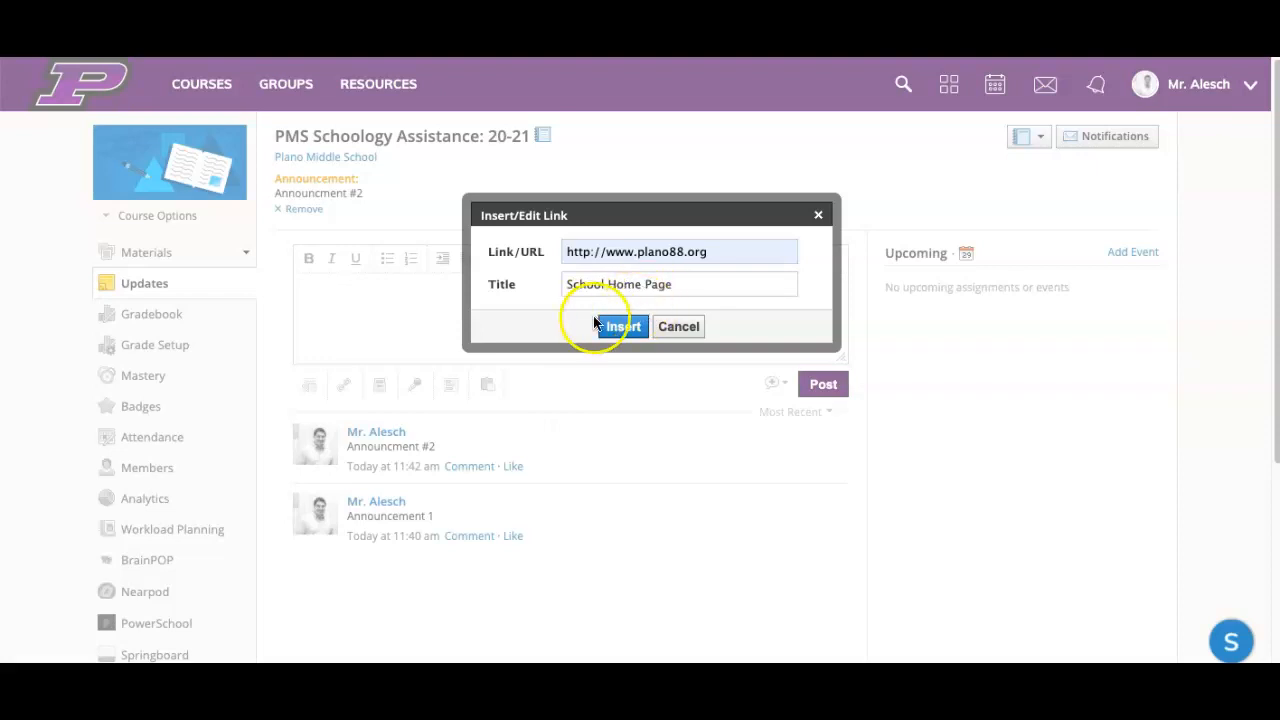
{"action": "left_click", "coordinate": [616, 326]}
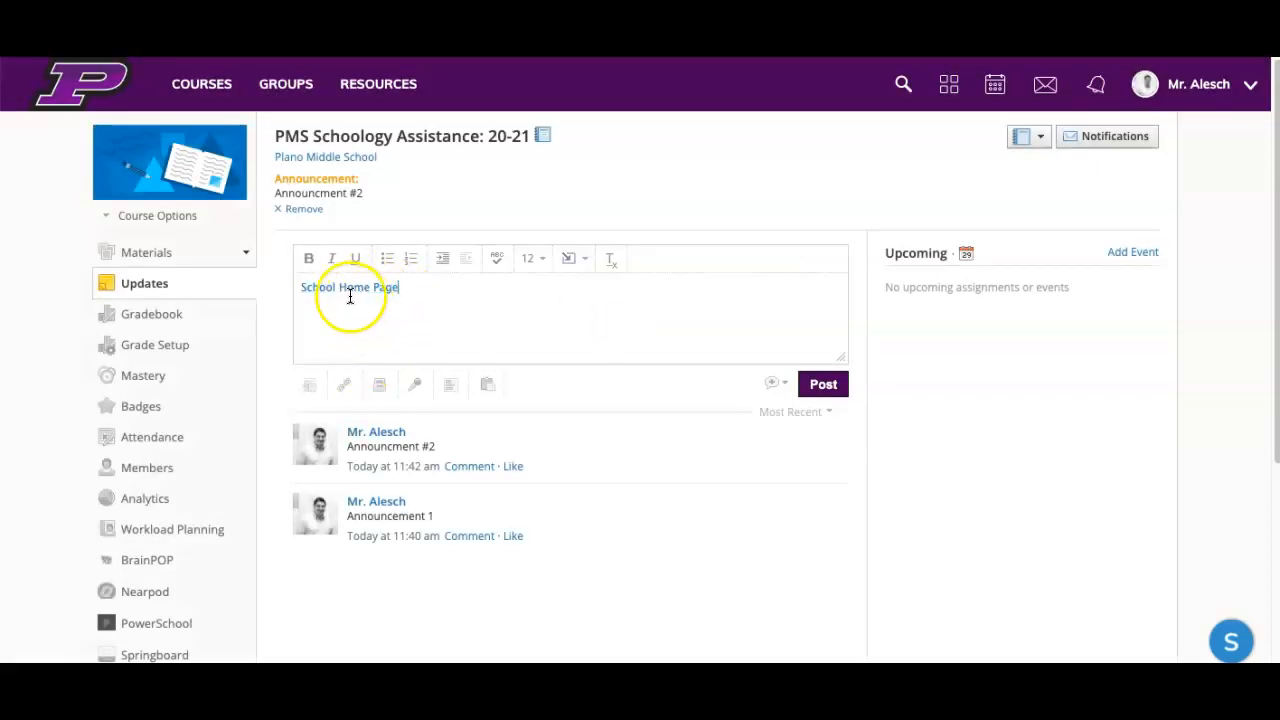
{"action": "left_click", "coordinate": [391, 302]}
{"action": "left_click", "coordinate": [578, 259]}
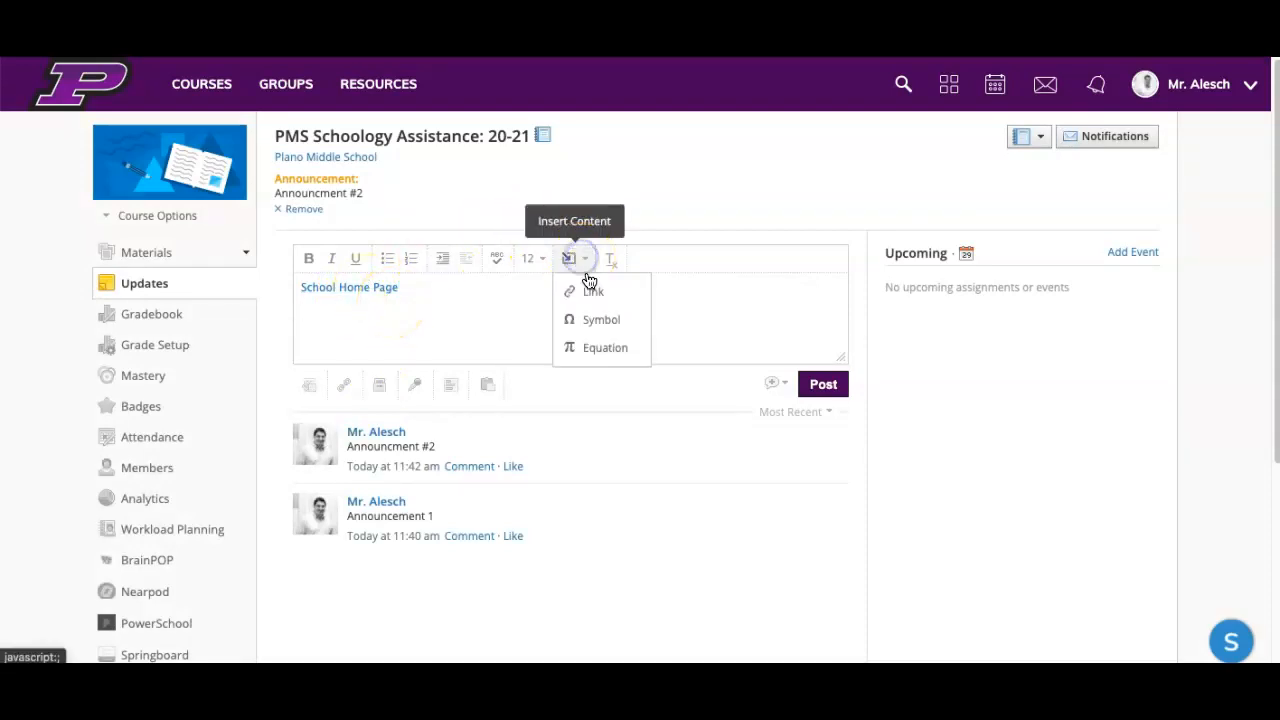
{"action": "left_click", "coordinate": [594, 291]}
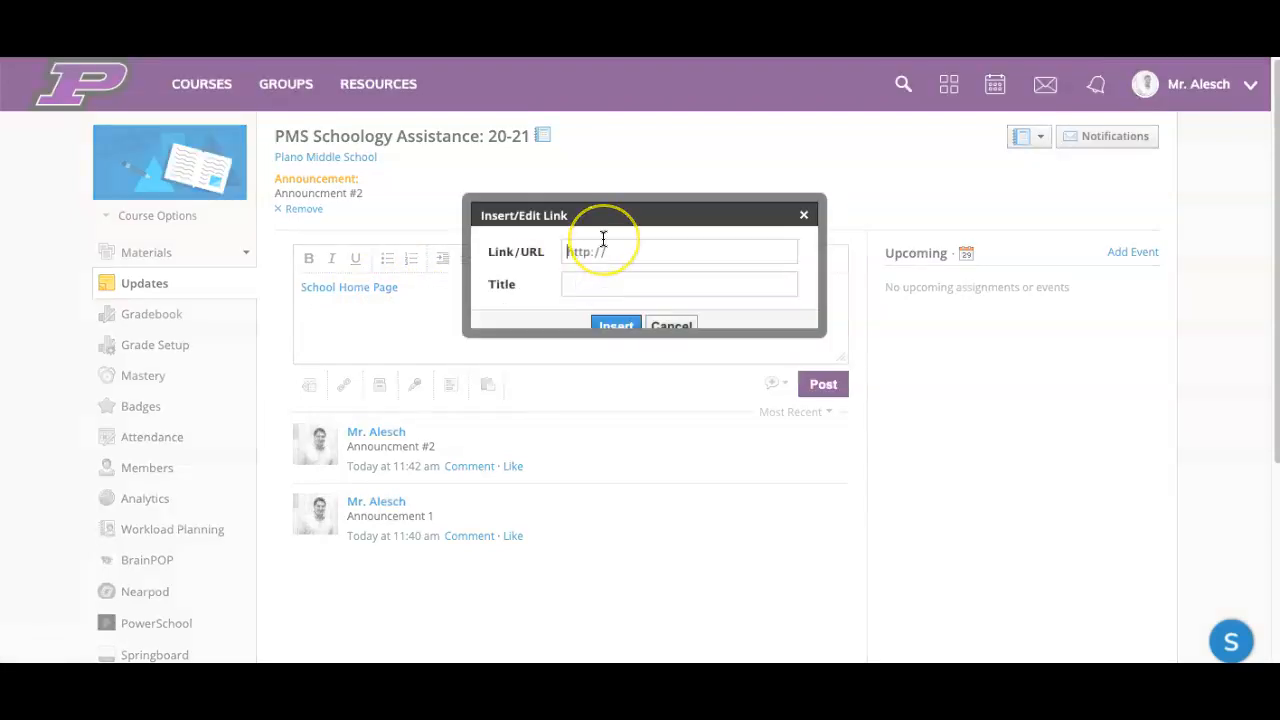
{"action": "type", "text": "http://www.google.com"}
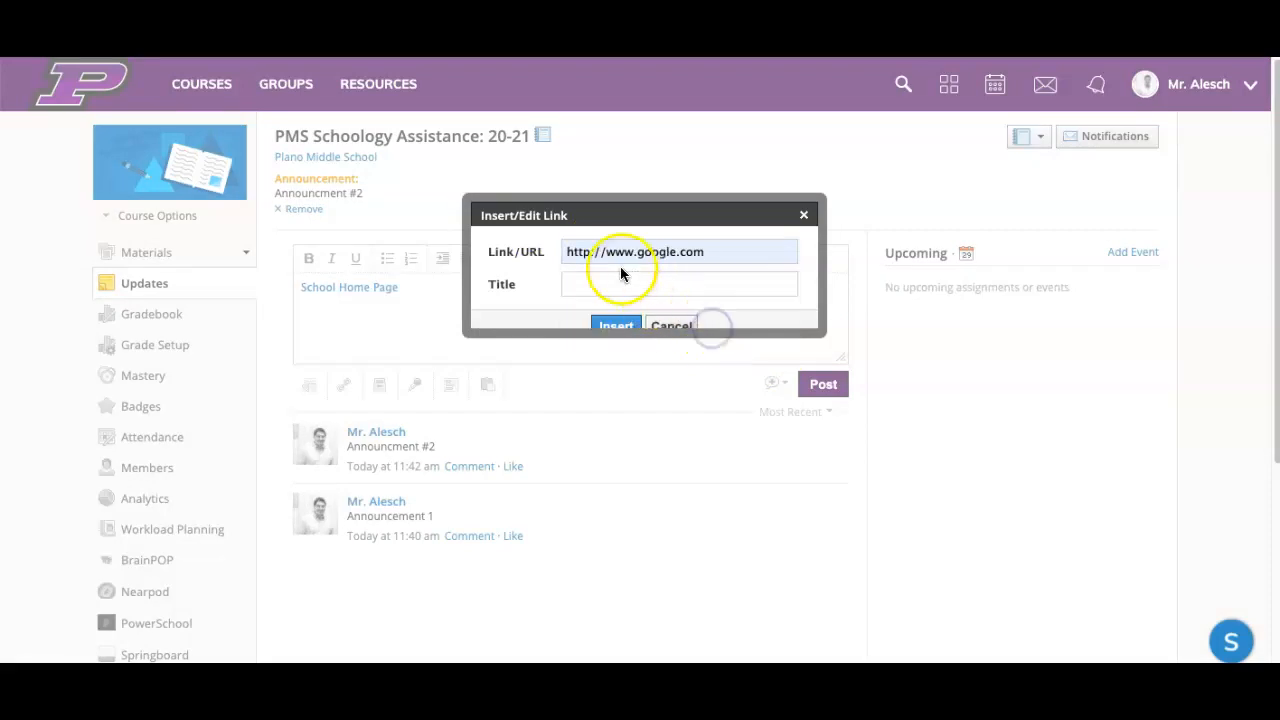
{"action": "left_click", "coordinate": [620, 275]}
{"action": "type", "text": "Google"}
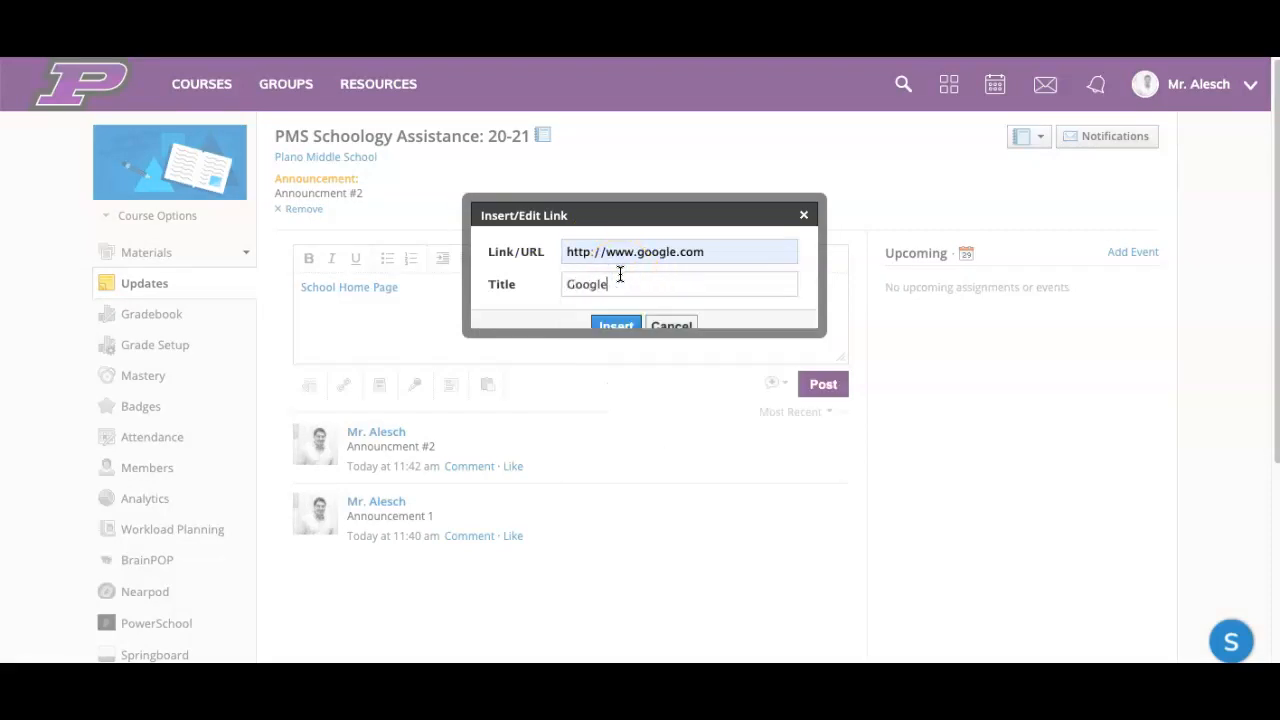
{"action": "left_click", "coordinate": [610, 323]}
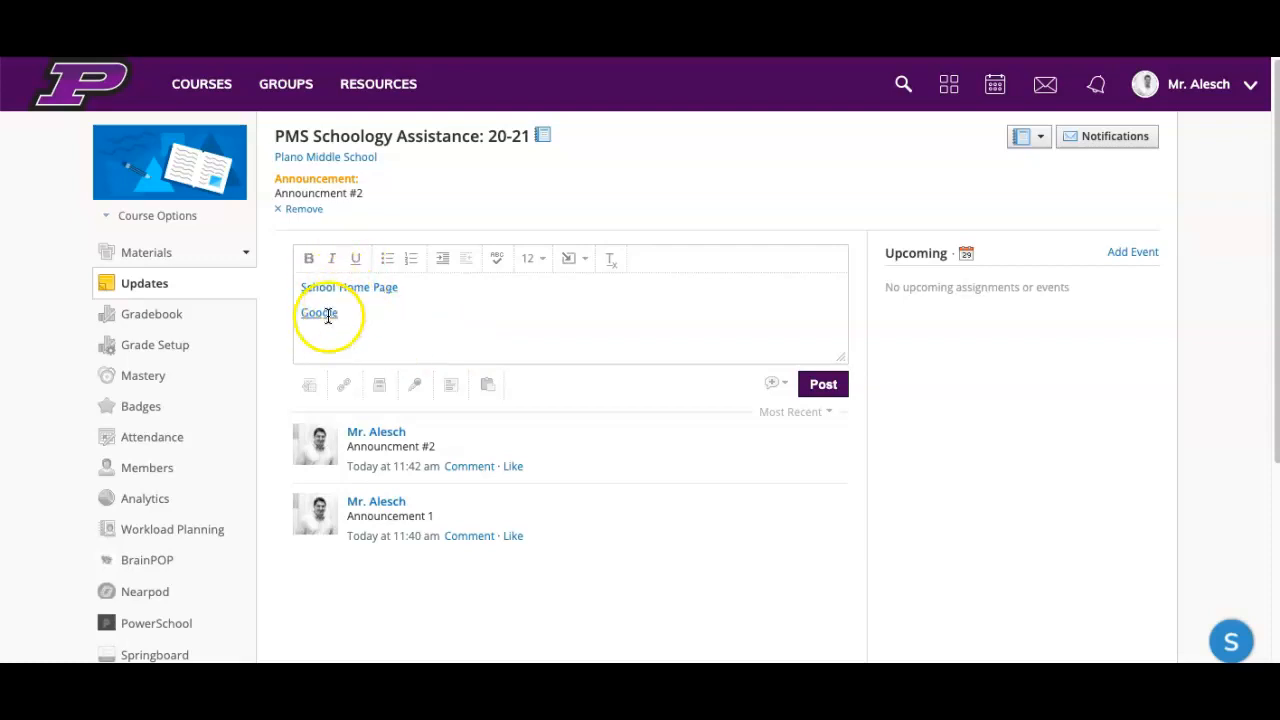
{"action": "left_click", "coordinate": [784, 385]}
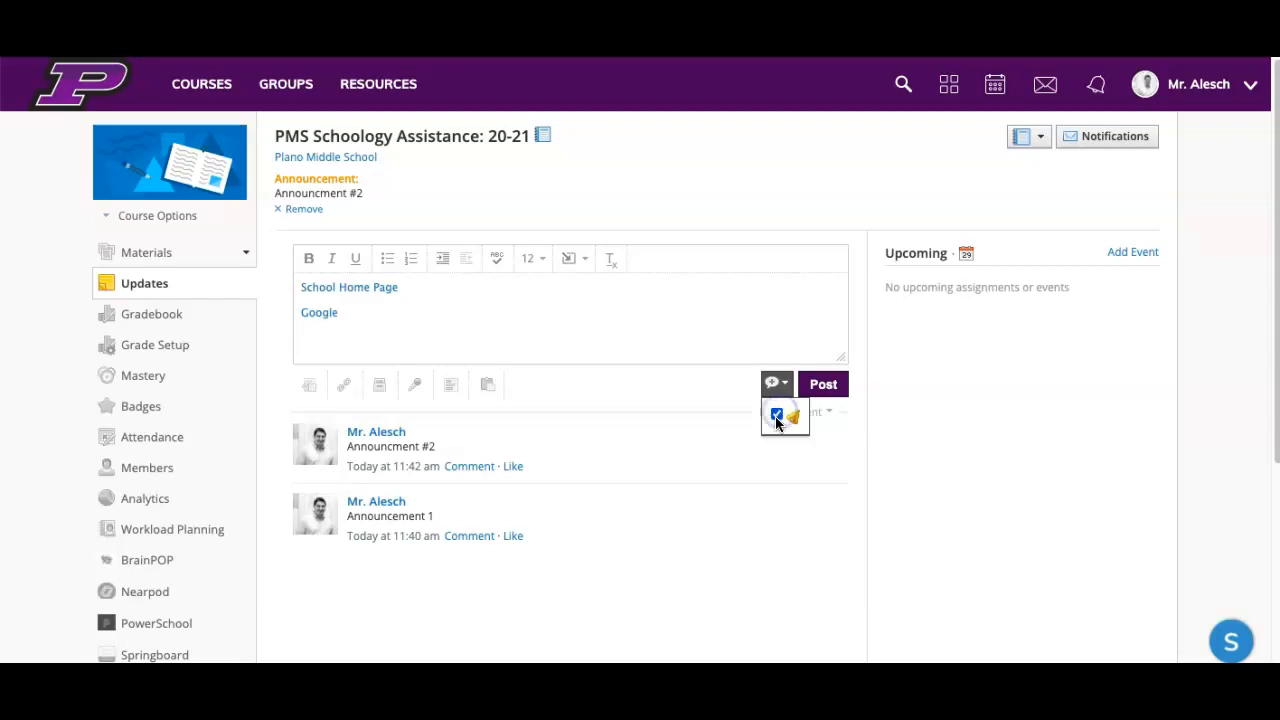
{"action": "left_click", "coordinate": [817, 385]}
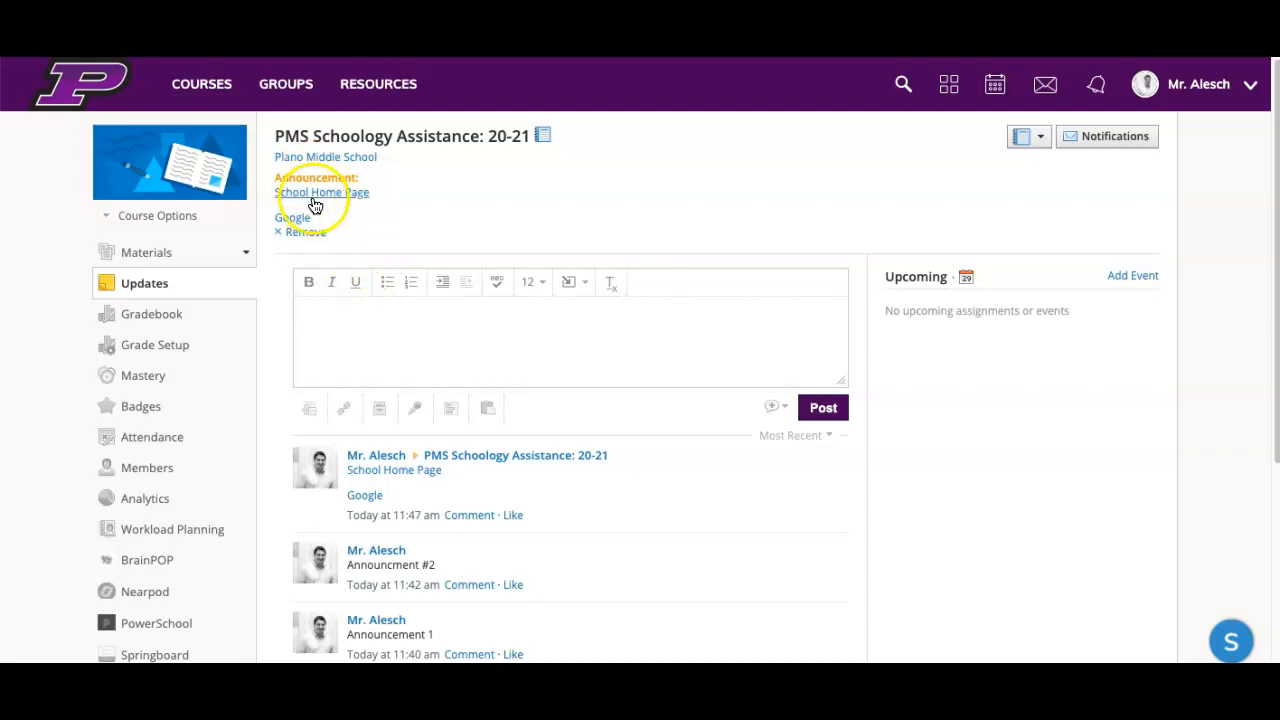
Step: Check how the announcement with links appears on the course's Materials and Updates pages
{"action": "left_click", "coordinate": [155, 262]}
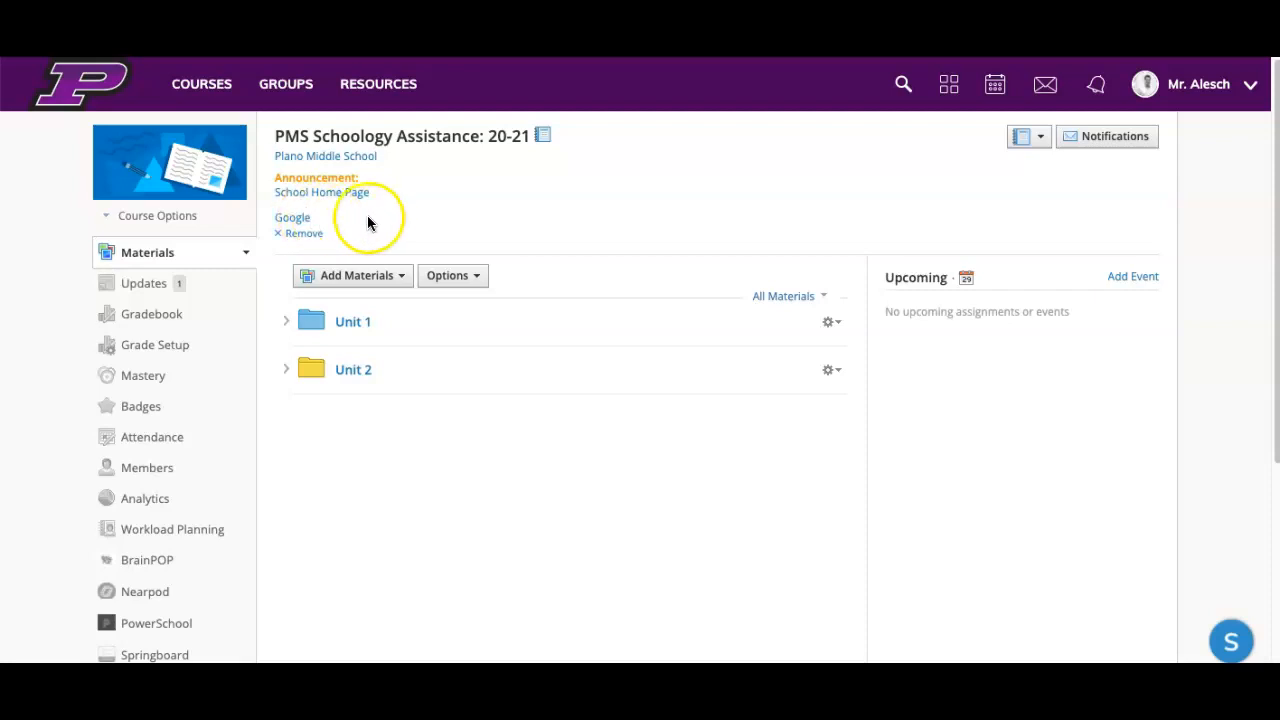
{"action": "left_click", "coordinate": [155, 284]}
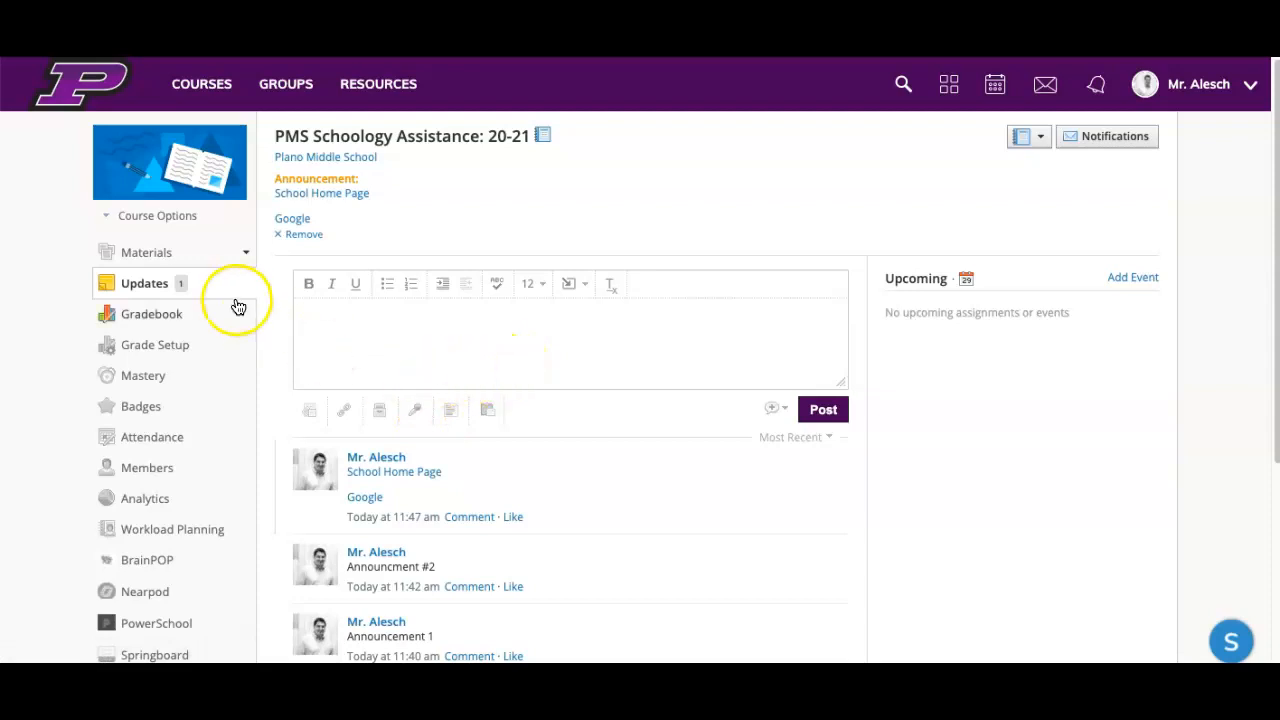
{"action": "left_click", "coordinate": [155, 256]}
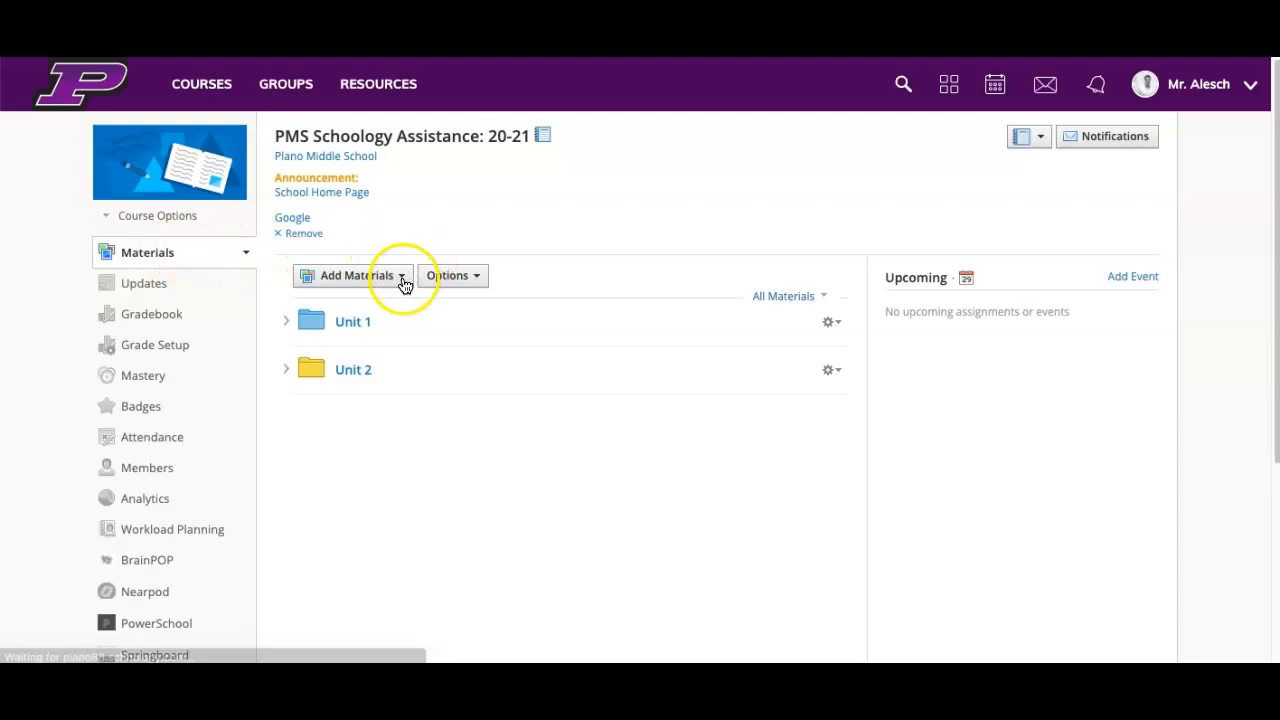
Step: Start a new page in the course materials titled "Banner Update"
{"action": "left_click", "coordinate": [403, 280]}
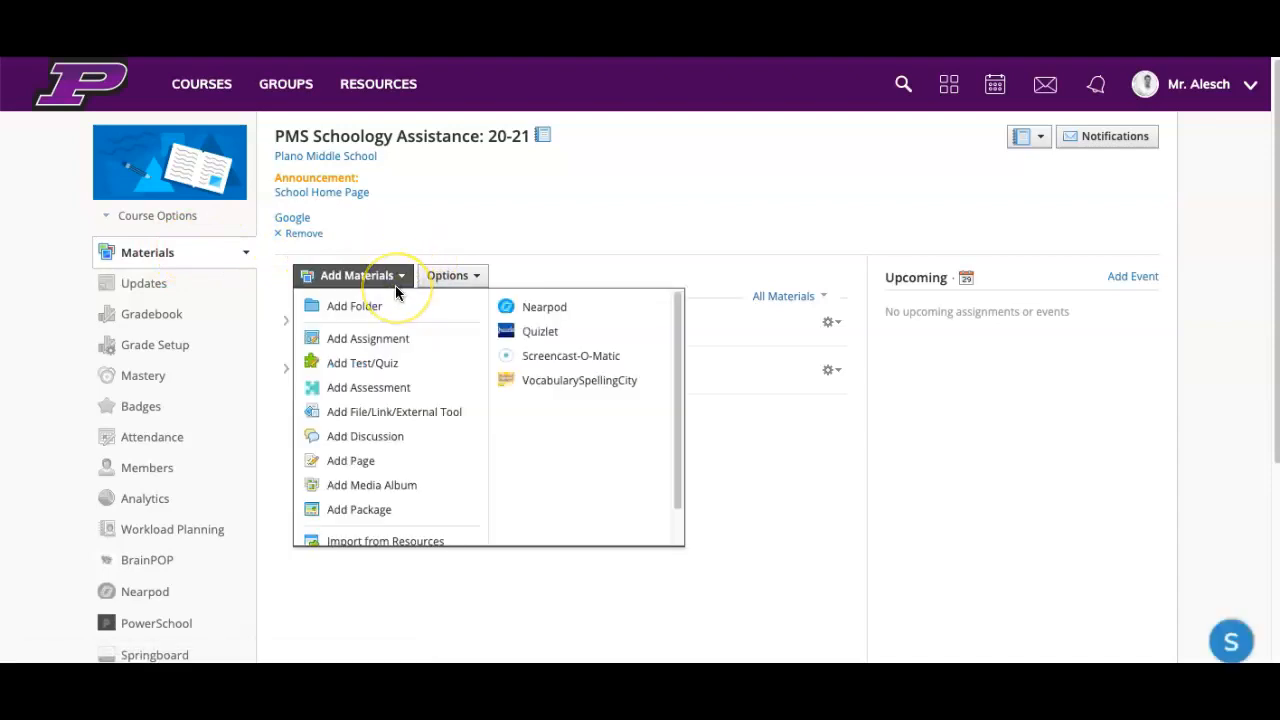
{"action": "left_click", "coordinate": [365, 461]}
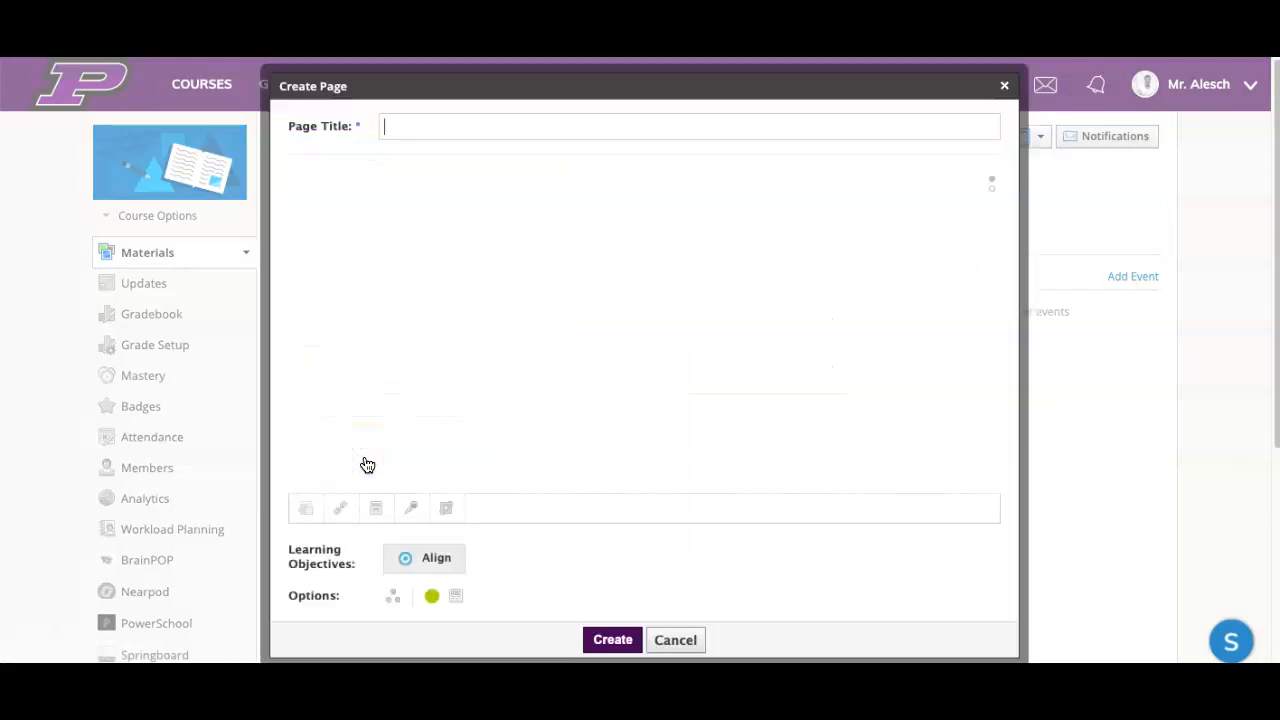
{"action": "left_click", "coordinate": [438, 231]}
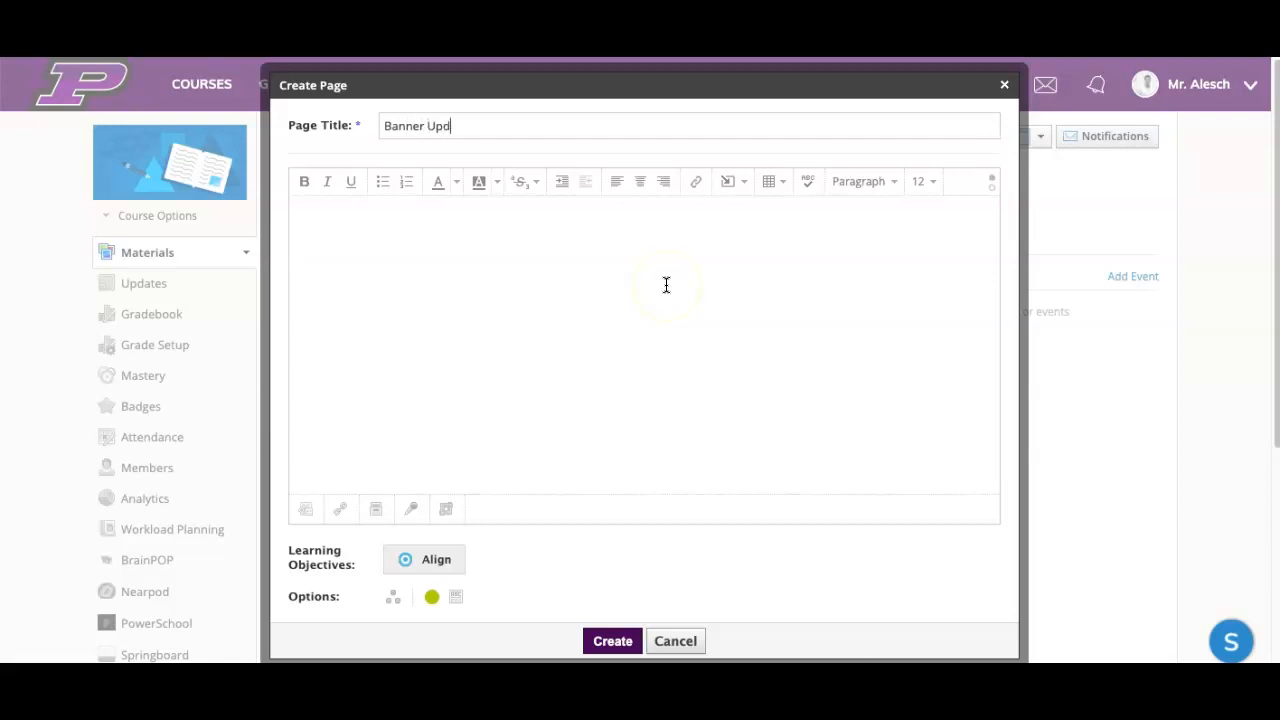
{"action": "left_click", "coordinate": [616, 283]}
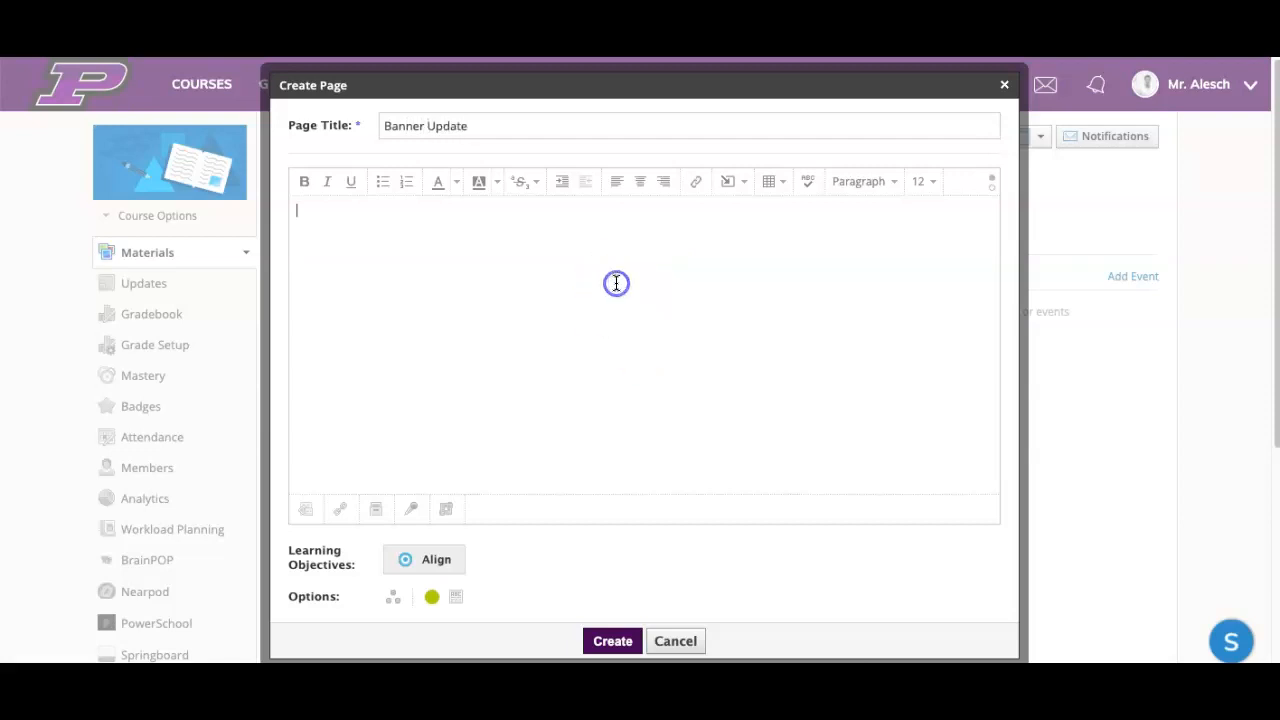
Step: Insert a table with three columns and two rows in the page body and enlarge it to nearly the full editor width
{"action": "left_click", "coordinate": [784, 185]}
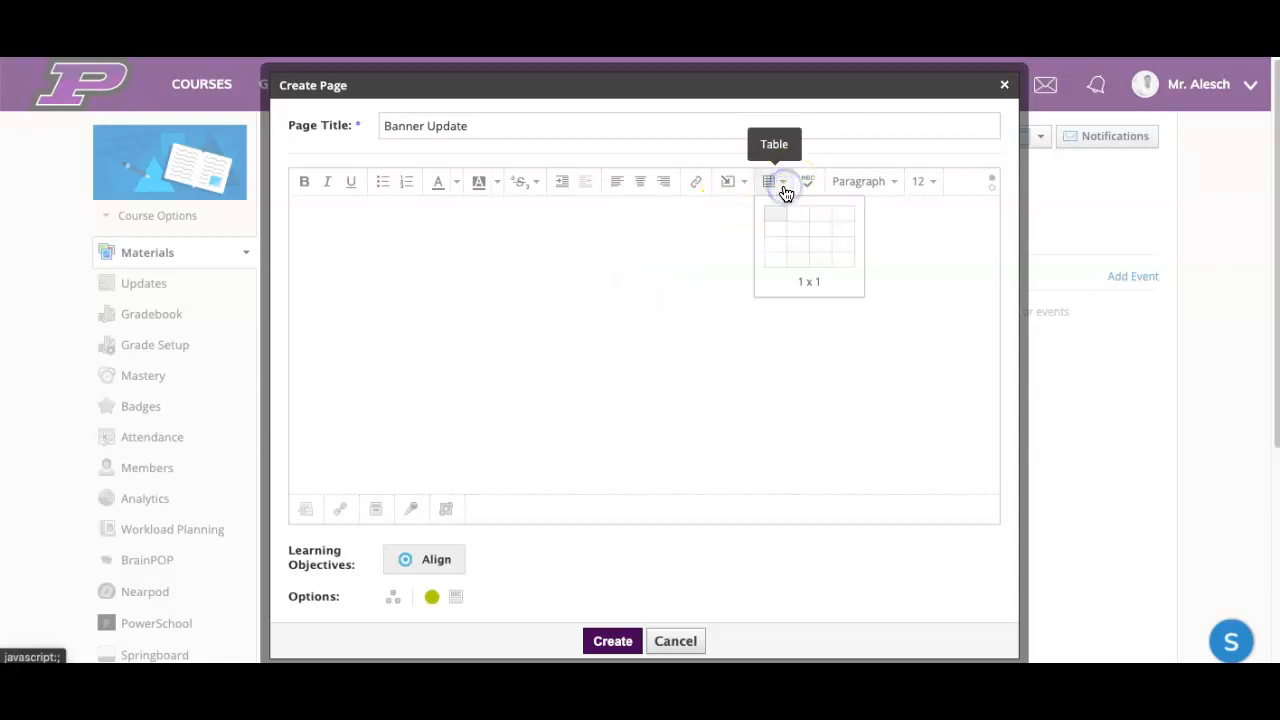
{"action": "left_click", "coordinate": [826, 234]}
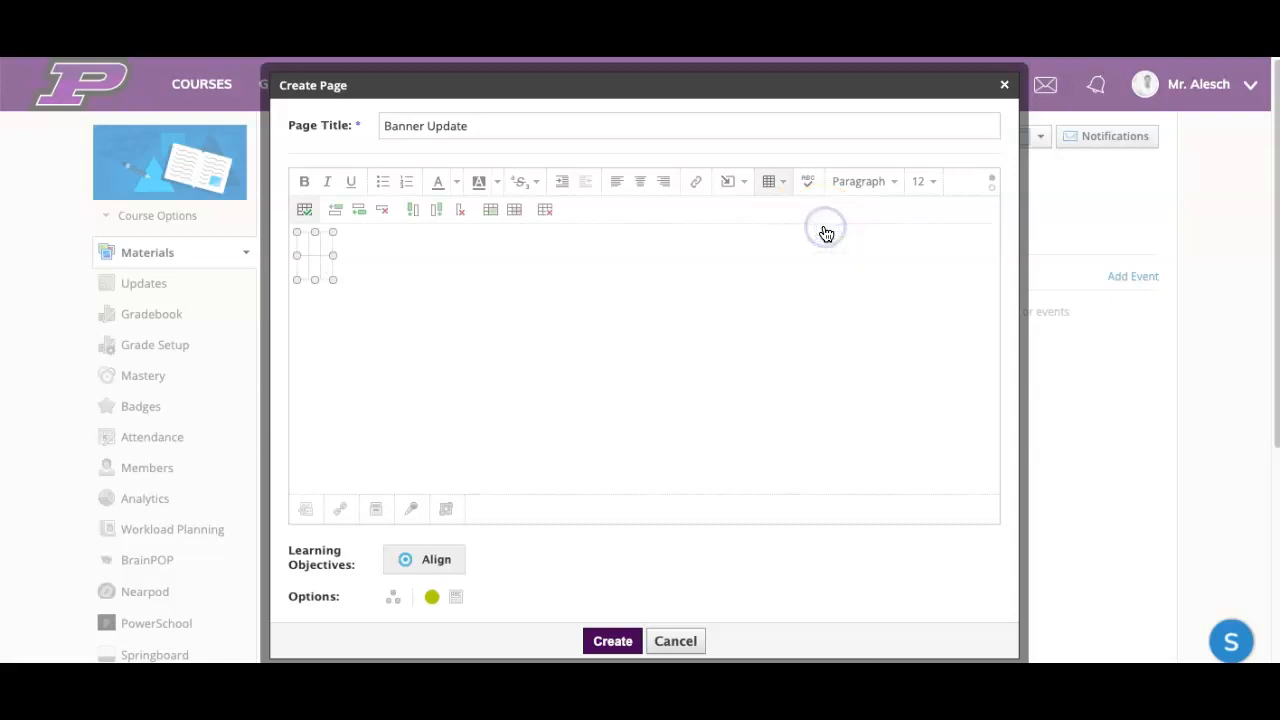
{"action": "left_click", "coordinate": [371, 279]}
{"action": "left_click_drag", "start_coordinate": [371, 279], "coordinate": [964, 401]}
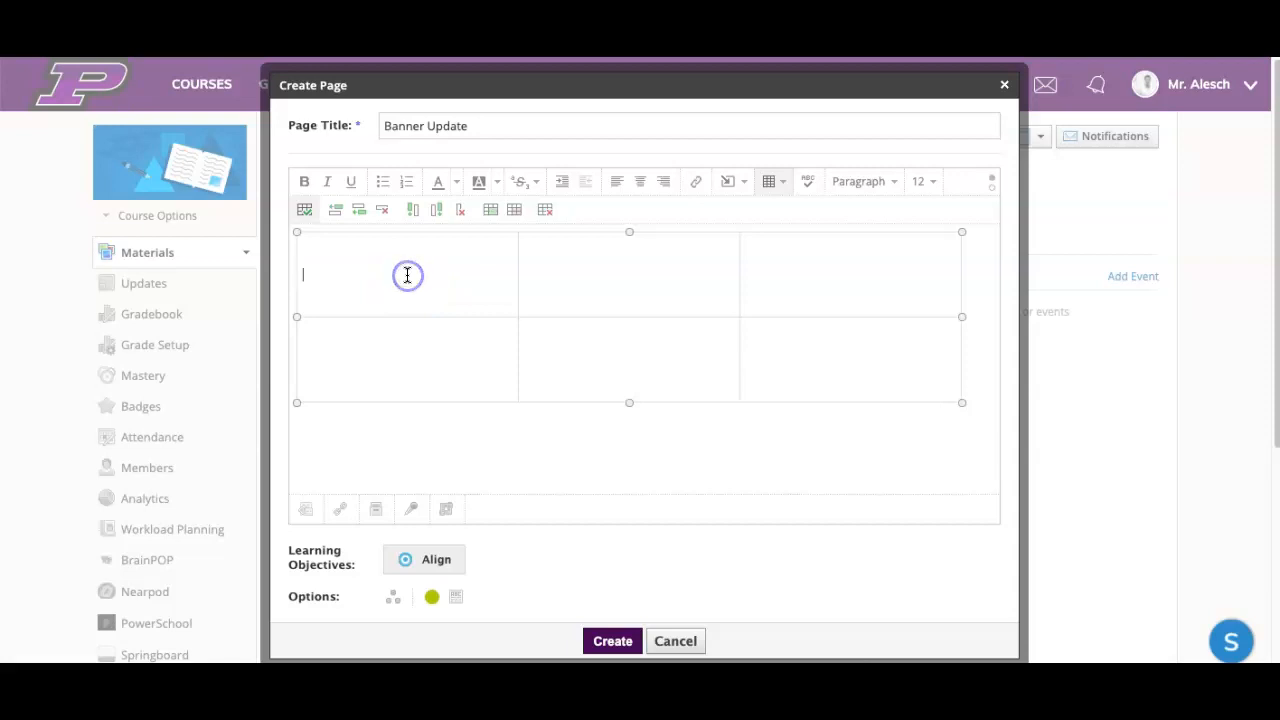
Step: Centre the first cell of the table and label the three header cells "Link 1", "Link 2" and "Link 3"
{"action": "left_click", "coordinate": [440, 295]}
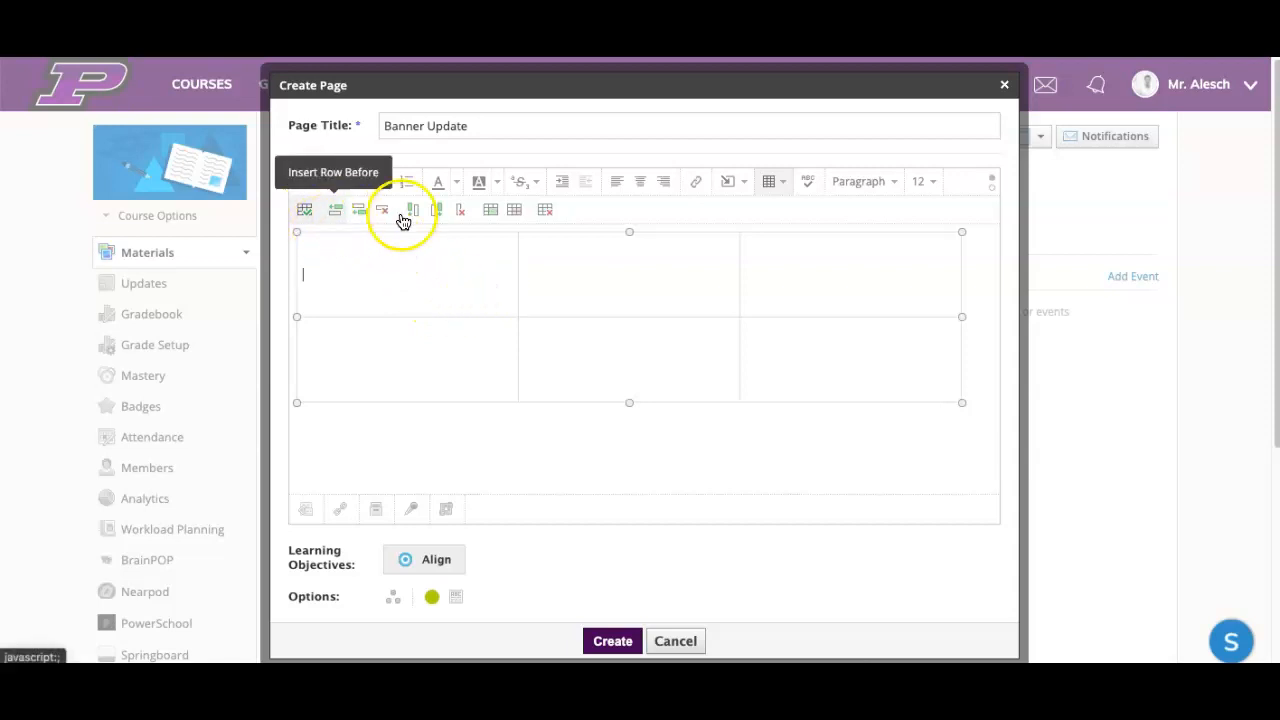
{"action": "left_click", "coordinate": [642, 186]}
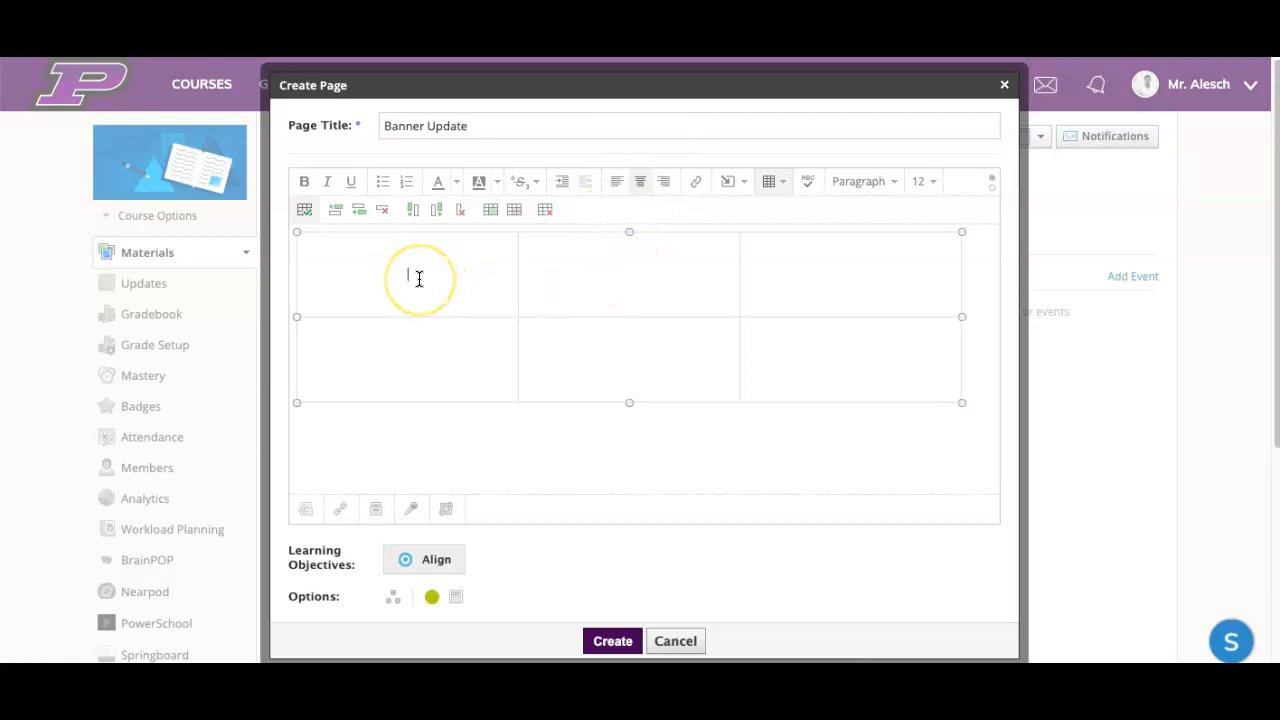
{"action": "type", "text": "Link "}
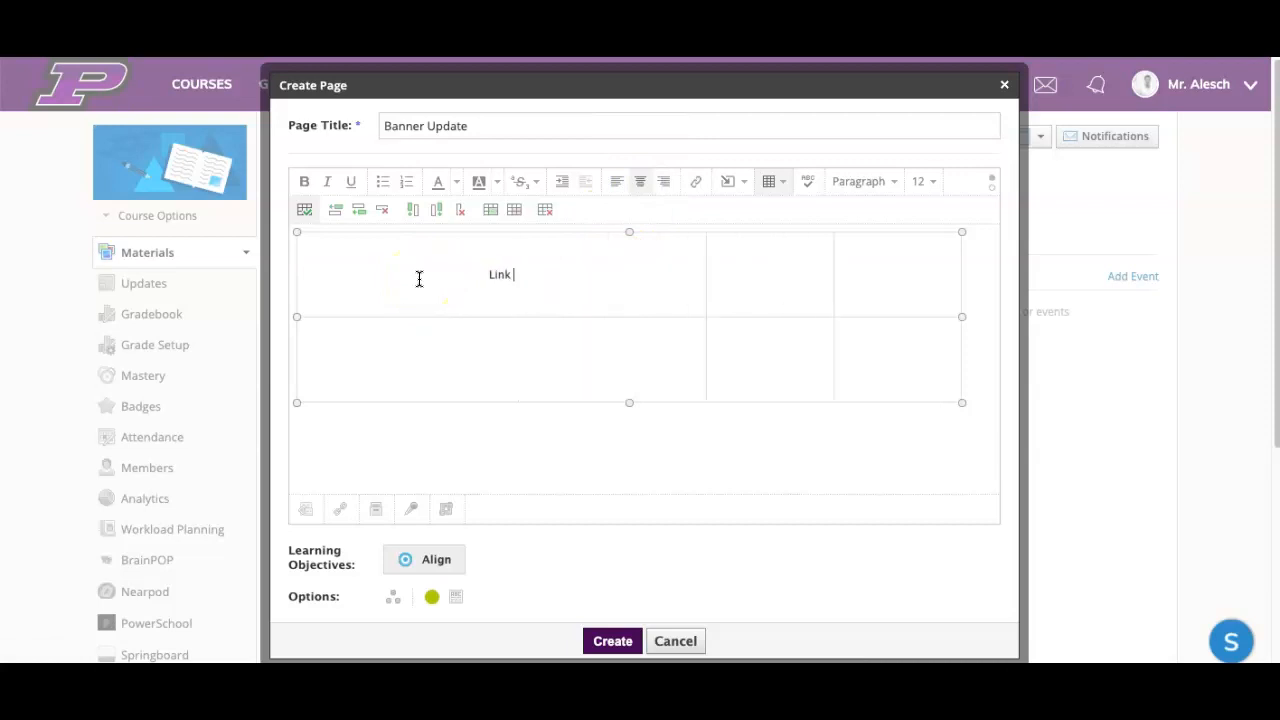
{"action": "type", "text": "1"}
{"action": "left_click", "coordinate": [810, 283]}
{"action": "type", "text": "Link"}
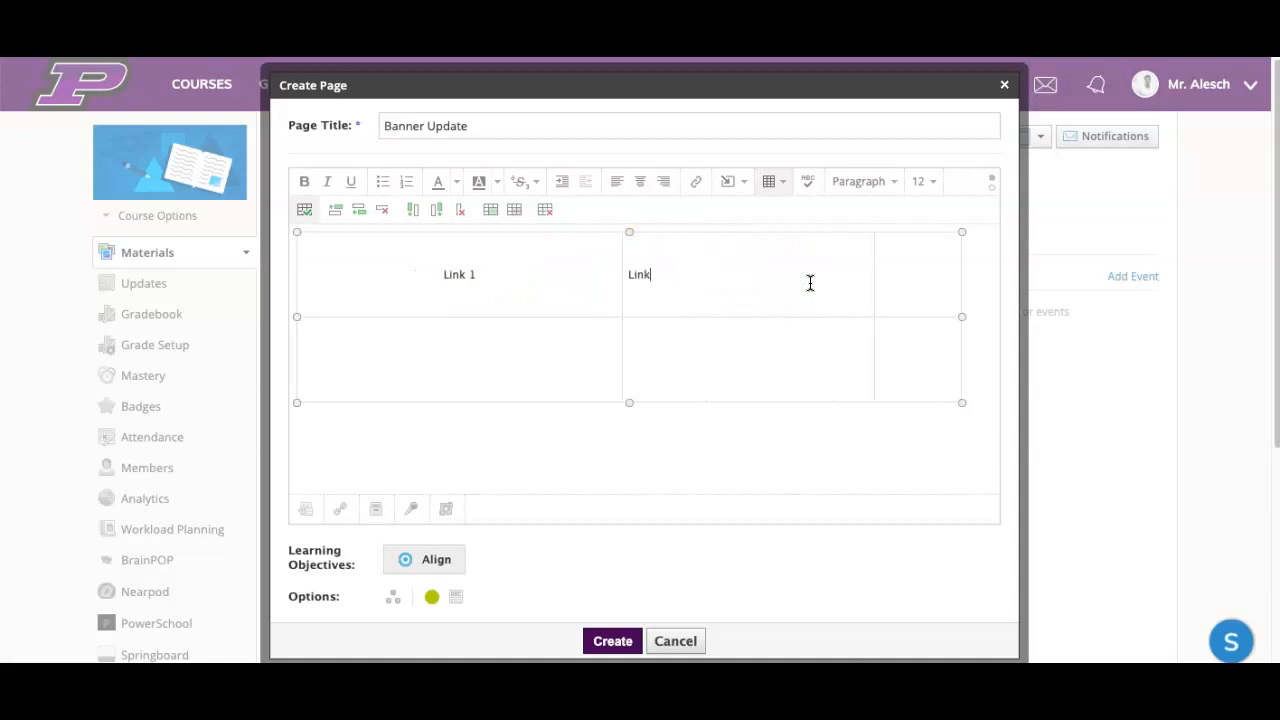
{"action": "type", "text": " 2"}
{"action": "left_click", "coordinate": [927, 275]}
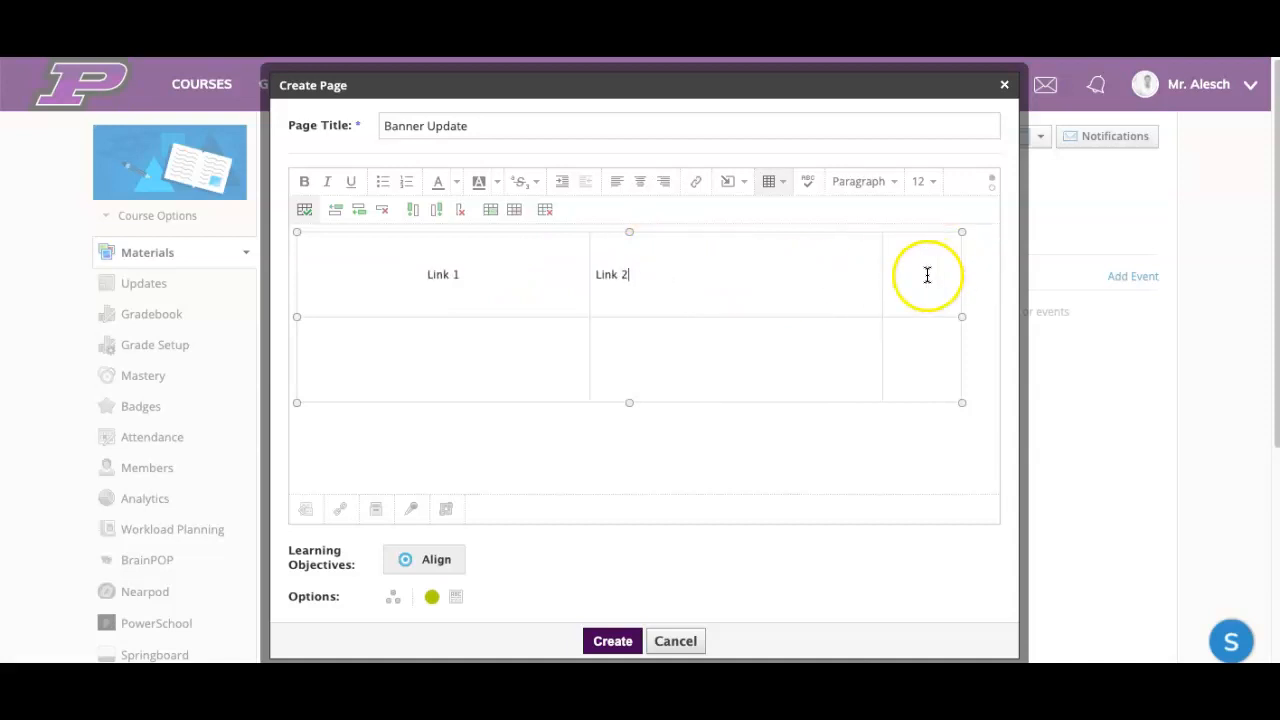
{"action": "type", "text": "Link 3"}
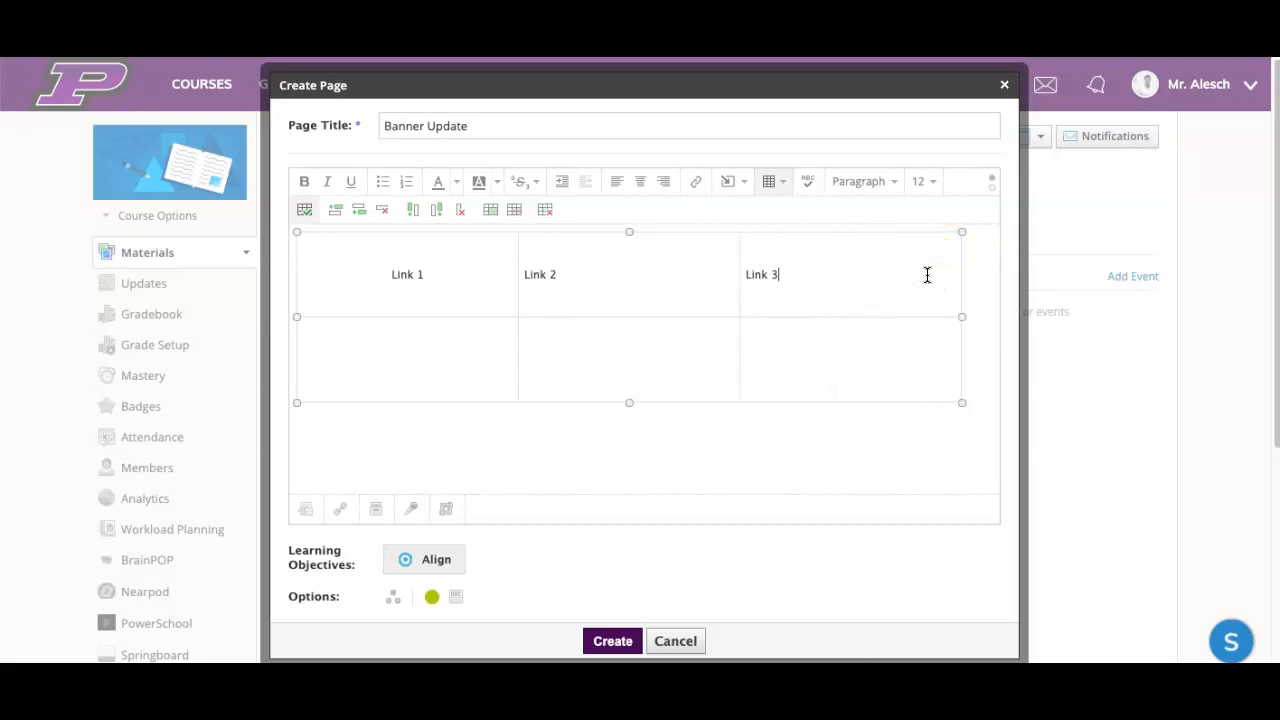
Step: Centre the "Link 2" and "Link 3" labels in their table cells
{"action": "left_click", "coordinate": [557, 274]}
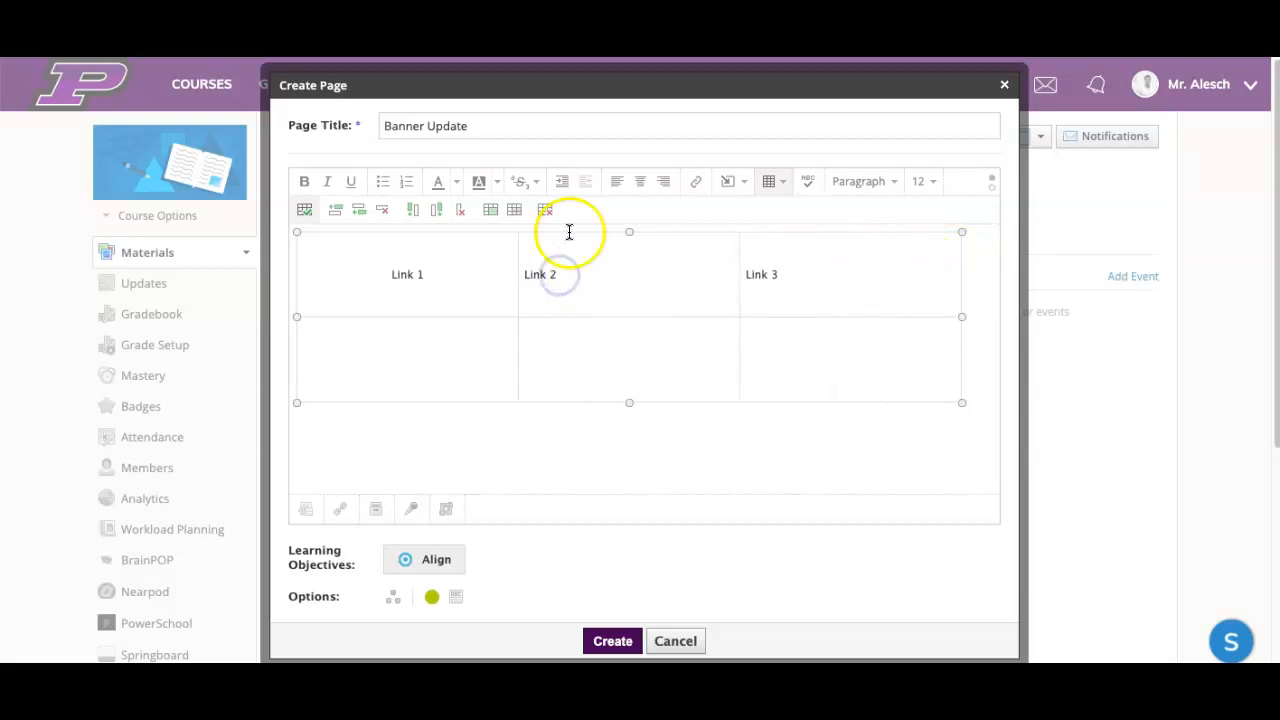
{"action": "left_click", "coordinate": [639, 181]}
{"action": "left_click", "coordinate": [770, 278]}
{"action": "left_click", "coordinate": [640, 181]}
{"action": "left_click", "coordinate": [857, 300]}
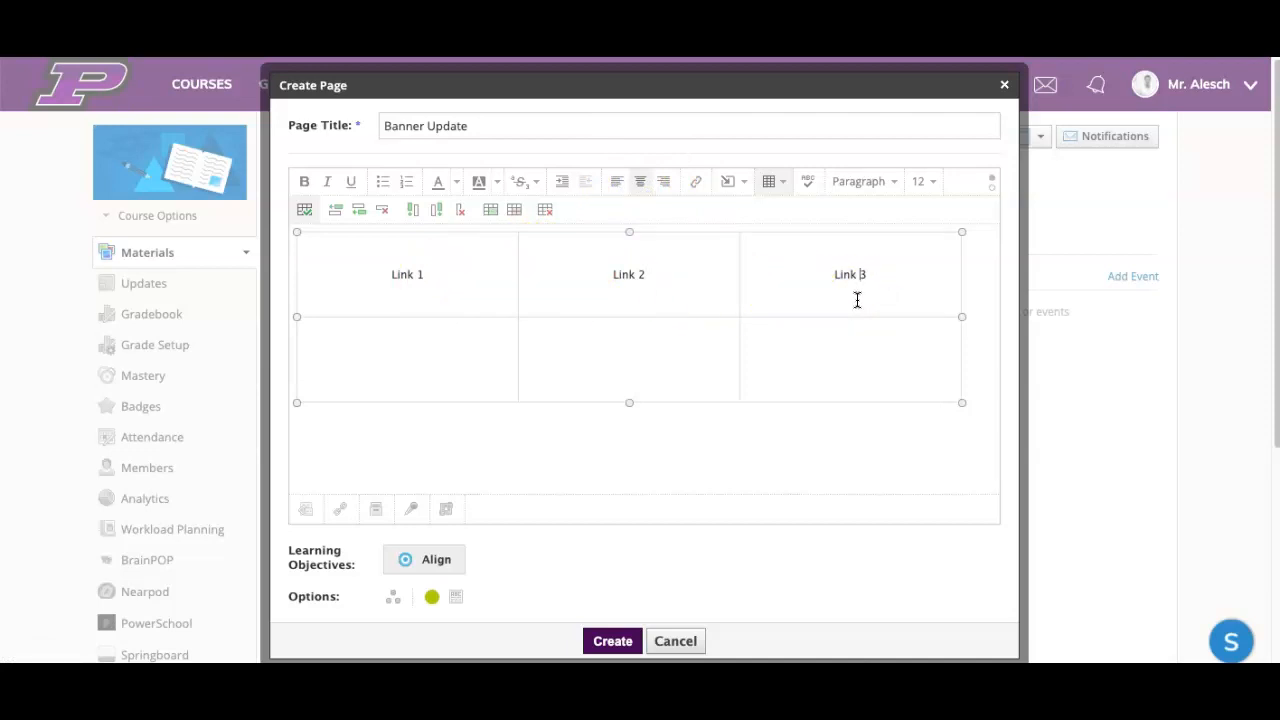
{"action": "left_click", "coordinate": [846, 272]}
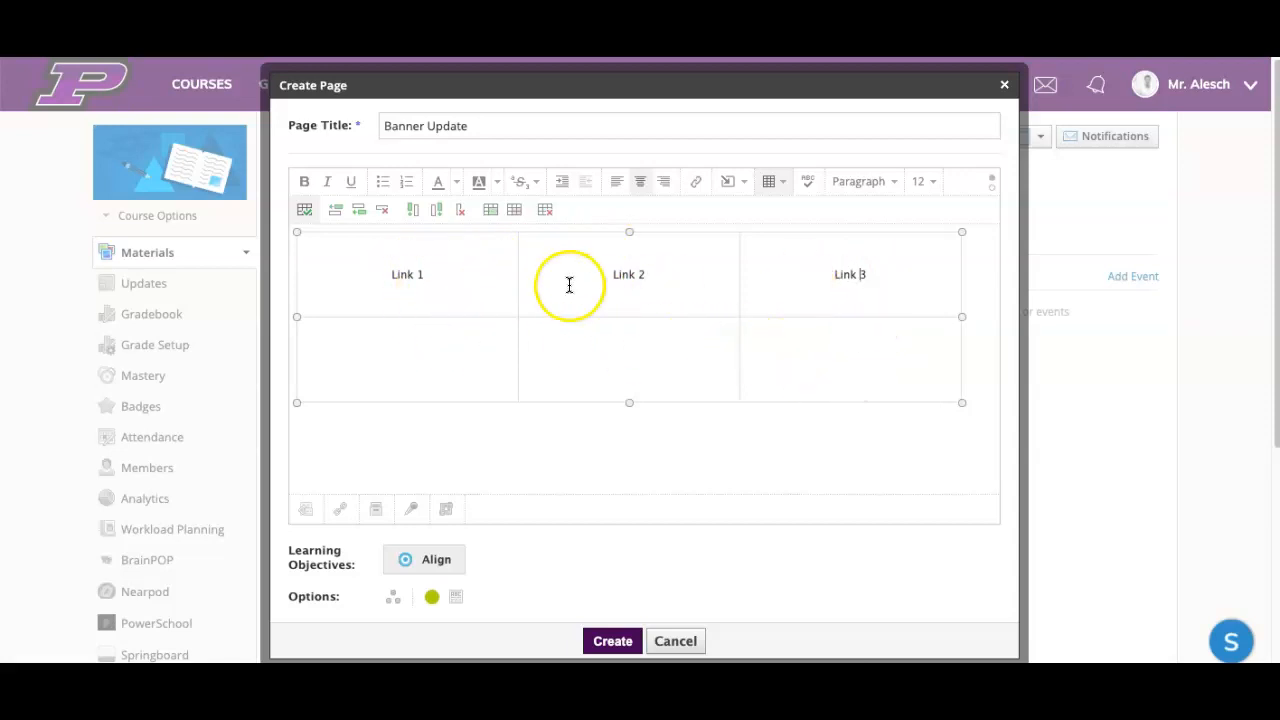
{"action": "left_click", "coordinate": [401, 273]}
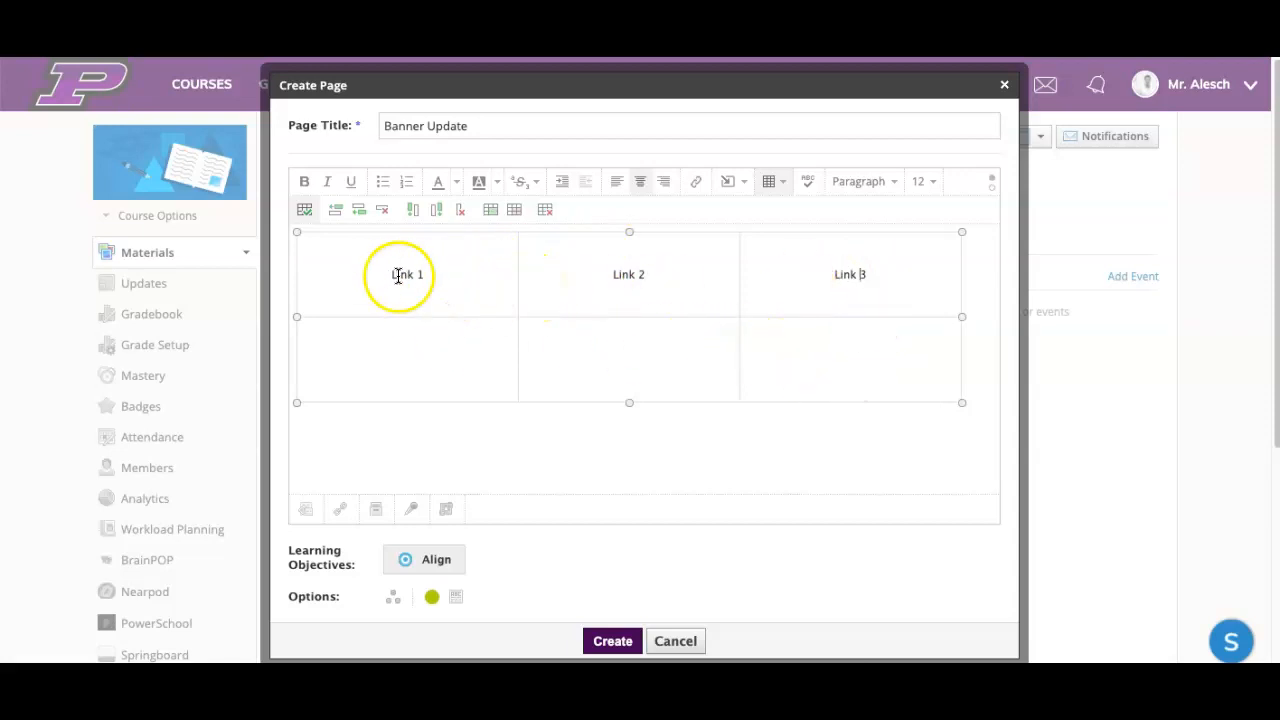
{"action": "left_click", "coordinate": [438, 269]}
{"action": "left_click", "coordinate": [822, 200]}
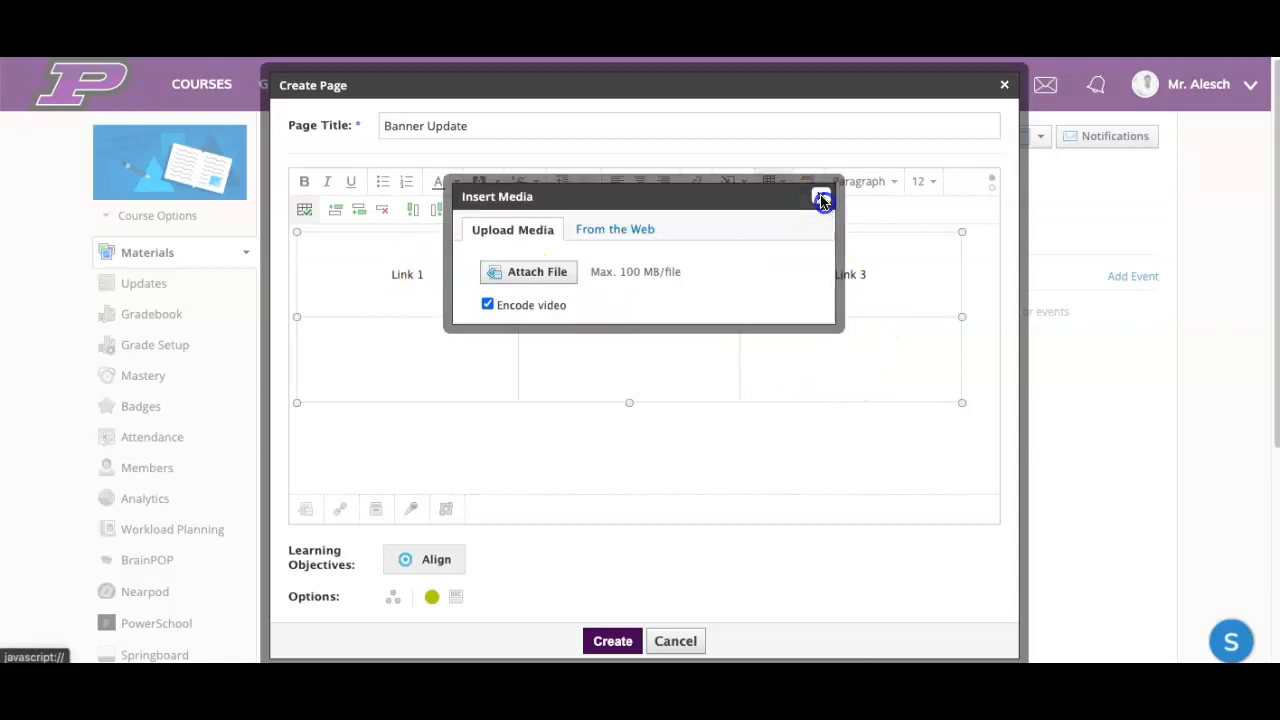
Step: Insert the image Ghn76JNU.jpg from the Downloads folder into the table cell below "Link 1"
{"action": "left_click", "coordinate": [403, 371]}
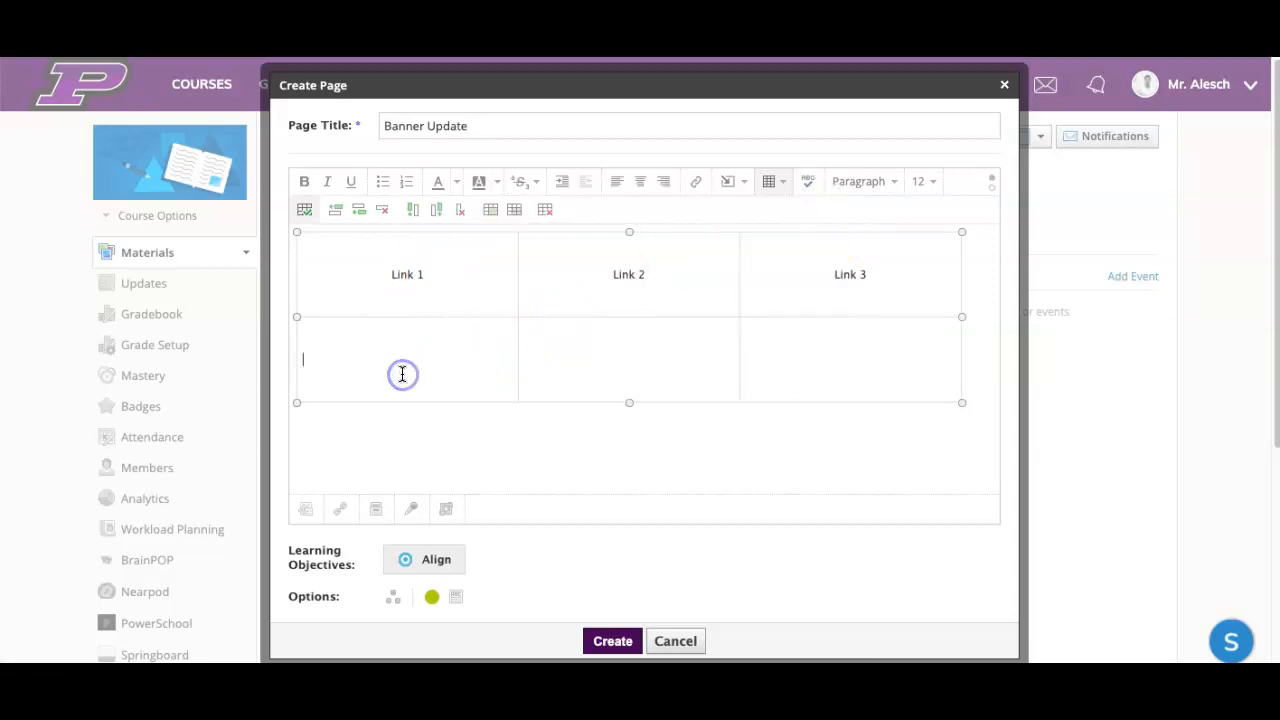
{"action": "left_click", "coordinate": [389, 351]}
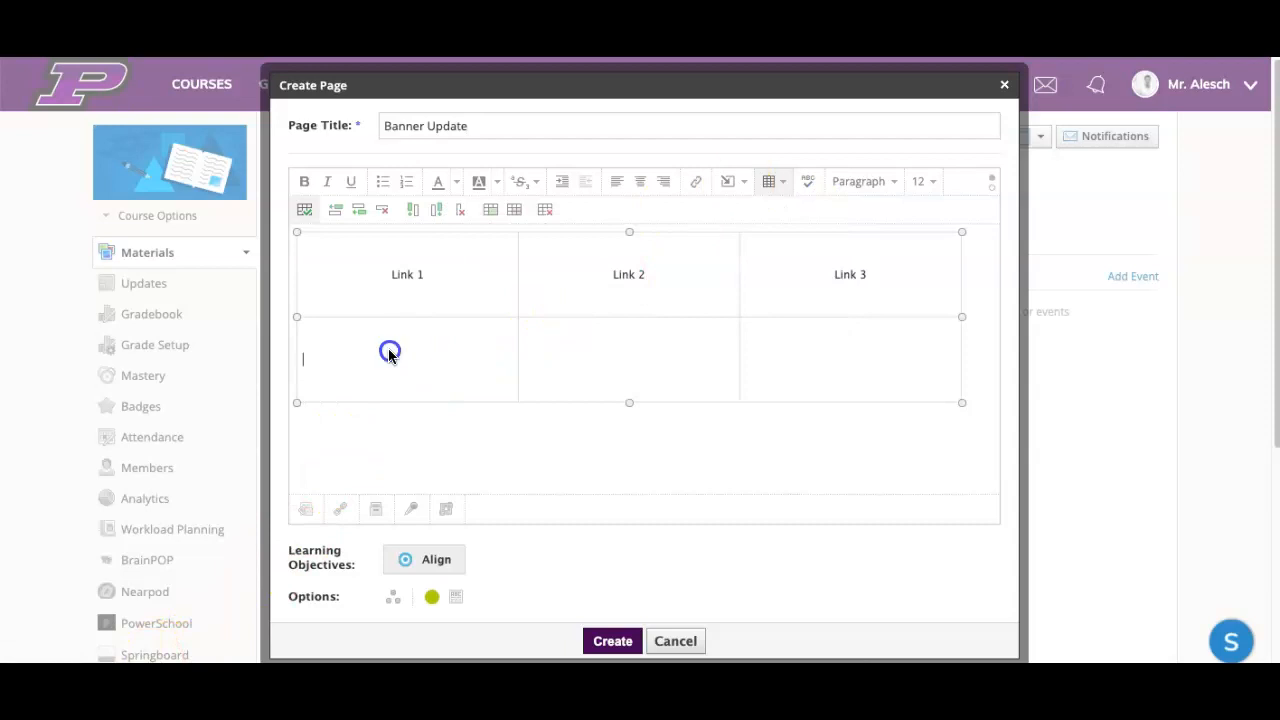
{"action": "left_click", "coordinate": [734, 183]}
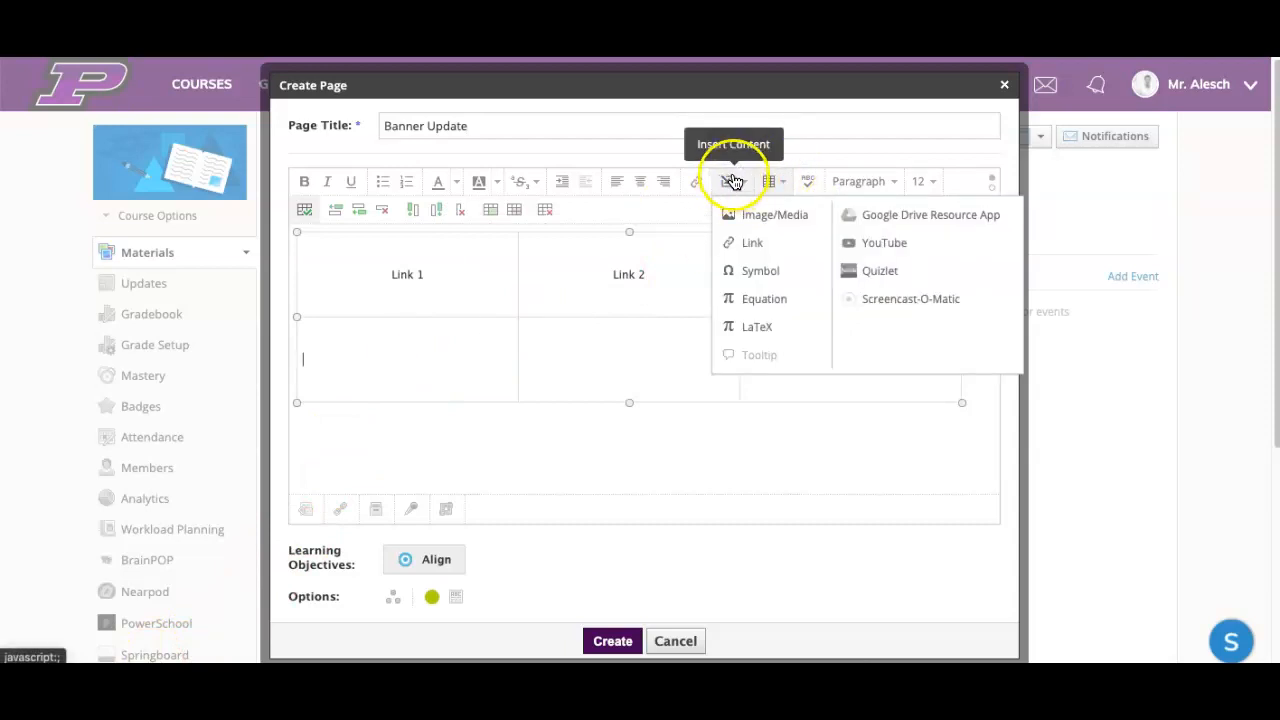
{"action": "left_click", "coordinate": [774, 220]}
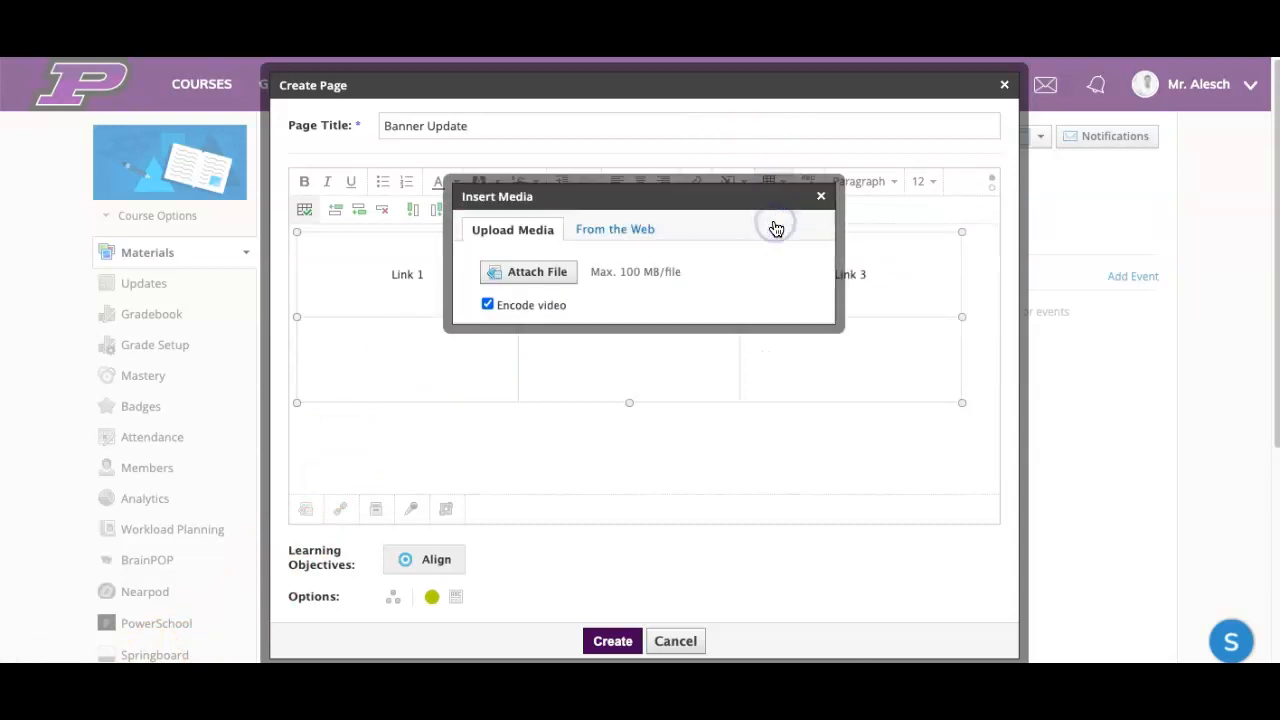
{"action": "left_click", "coordinate": [529, 274]}
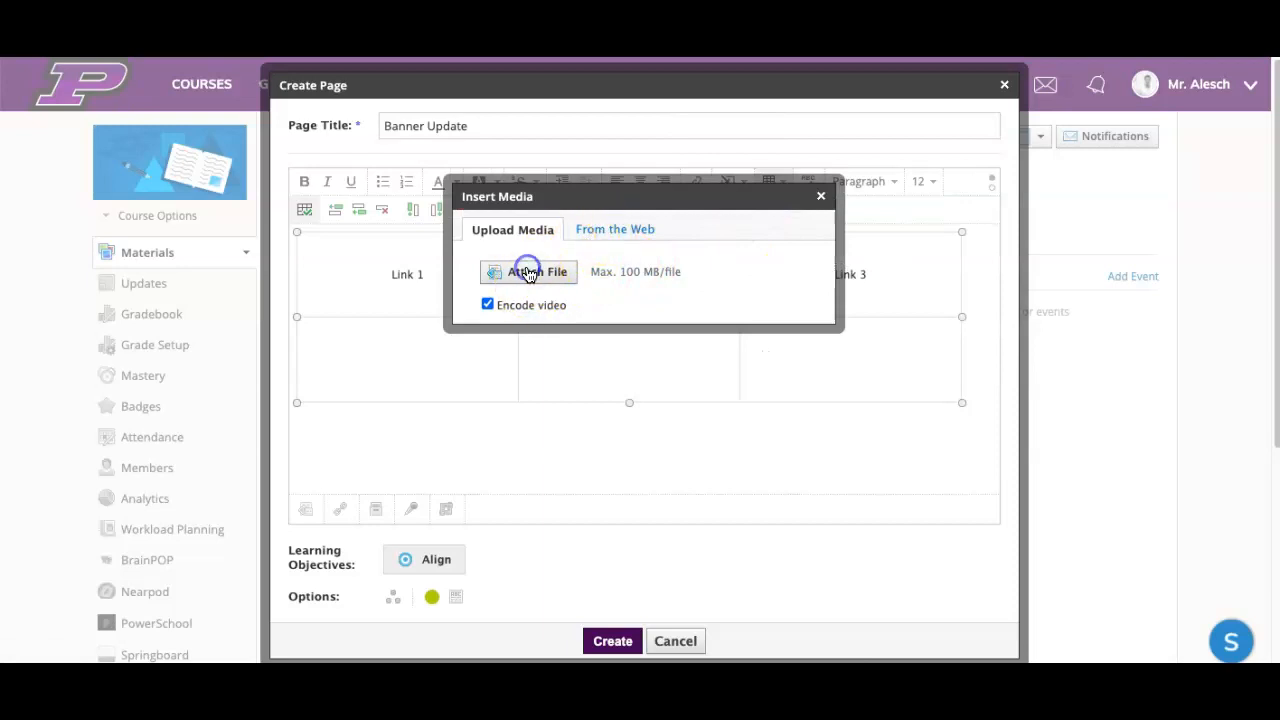
{"action": "scroll", "coordinate": [537, 300], "scroll_direction": "down", "scroll_amount": 5}
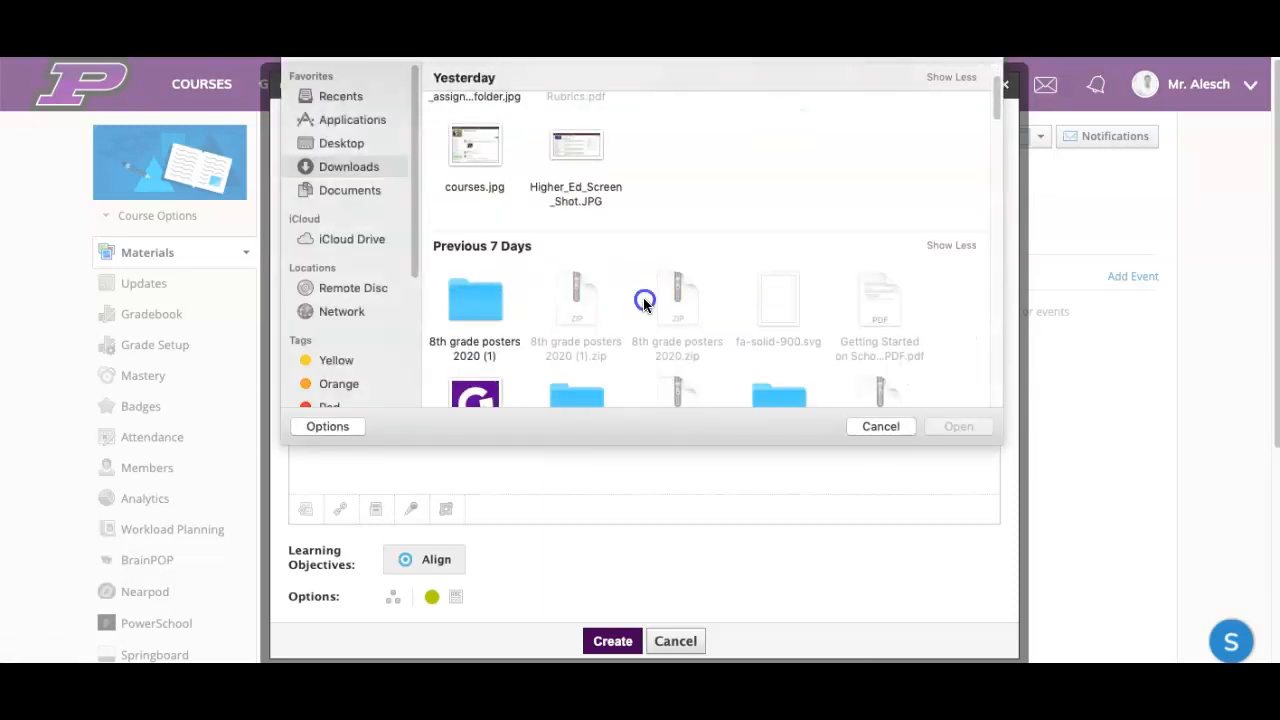
{"action": "left_click", "coordinate": [470, 376]}
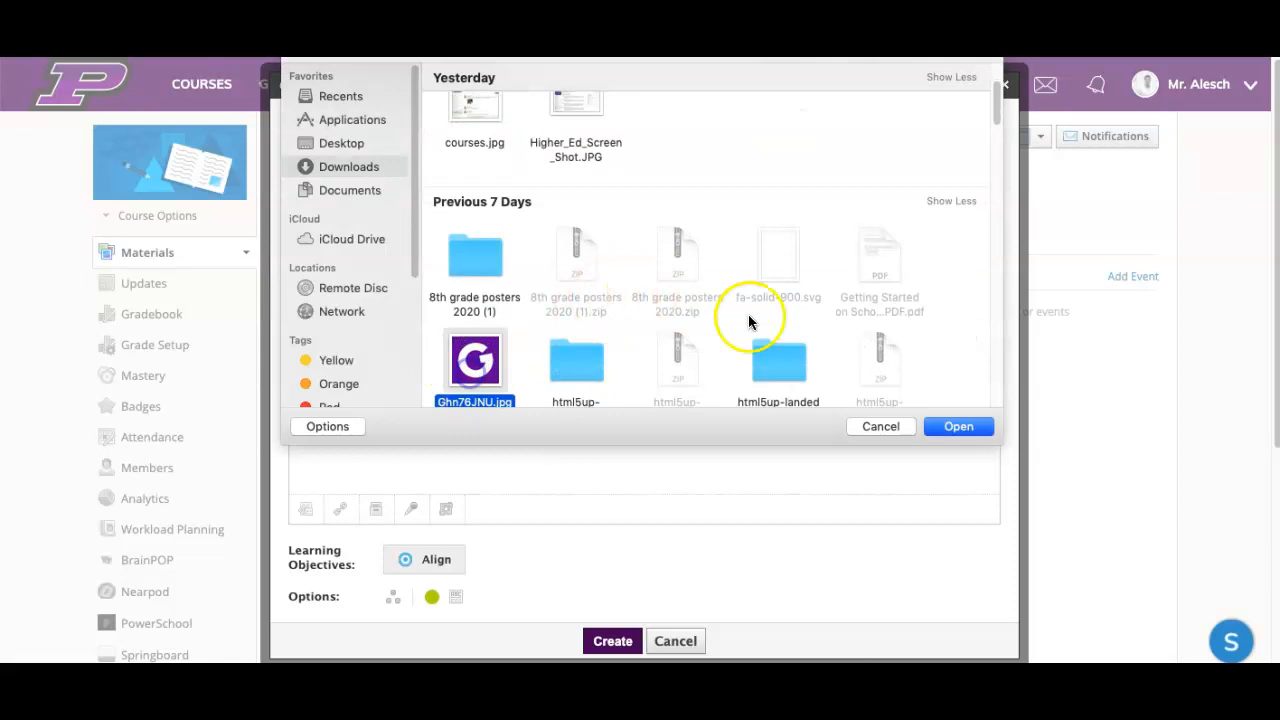
{"action": "left_click", "coordinate": [950, 427]}
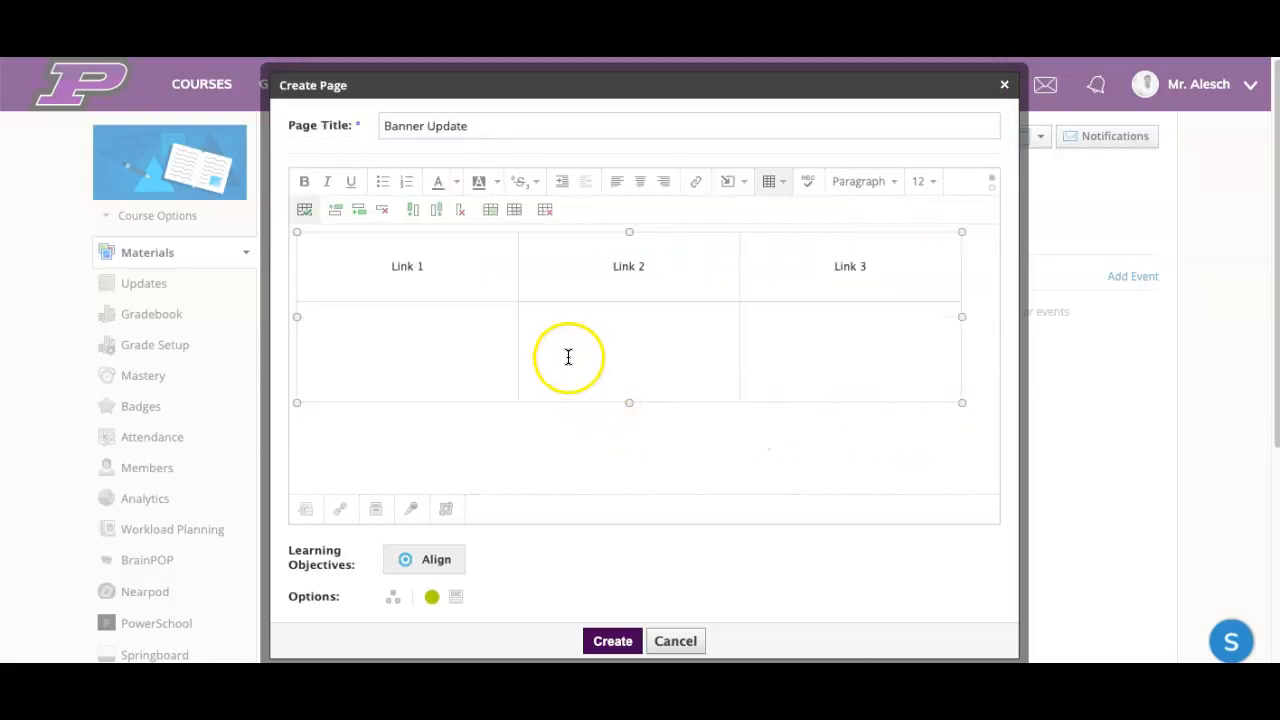
Step: Shrink the inserted G logo image so that it takes up less of the table
{"action": "left_click", "coordinate": [637, 373]}
{"action": "left_click_drag", "start_coordinate": [755, 285], "coordinate": [532, 444]}
{"action": "scroll", "coordinate": [701, 355], "scroll_direction": "down", "scroll_amount": 1}
{"action": "left_click", "coordinate": [389, 392]}
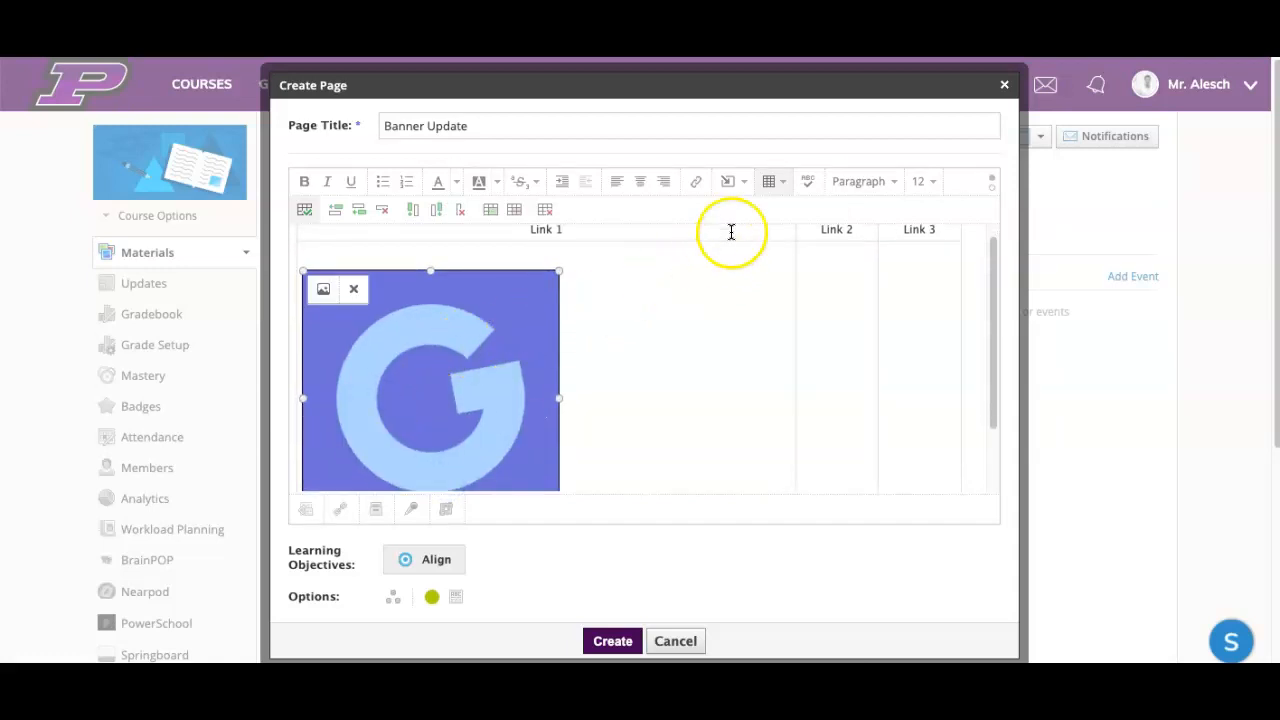
{"action": "left_click", "coordinate": [751, 183]}
{"action": "left_click", "coordinate": [746, 238]}
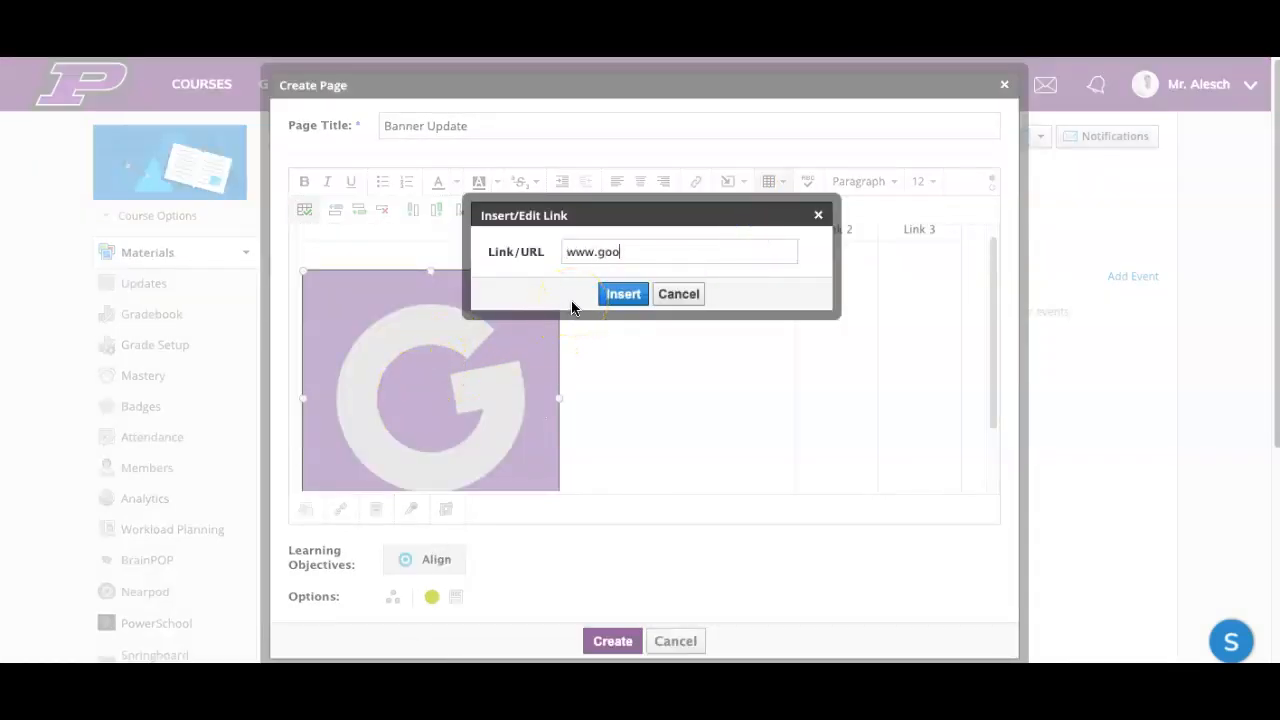
{"action": "left_click", "coordinate": [638, 294]}
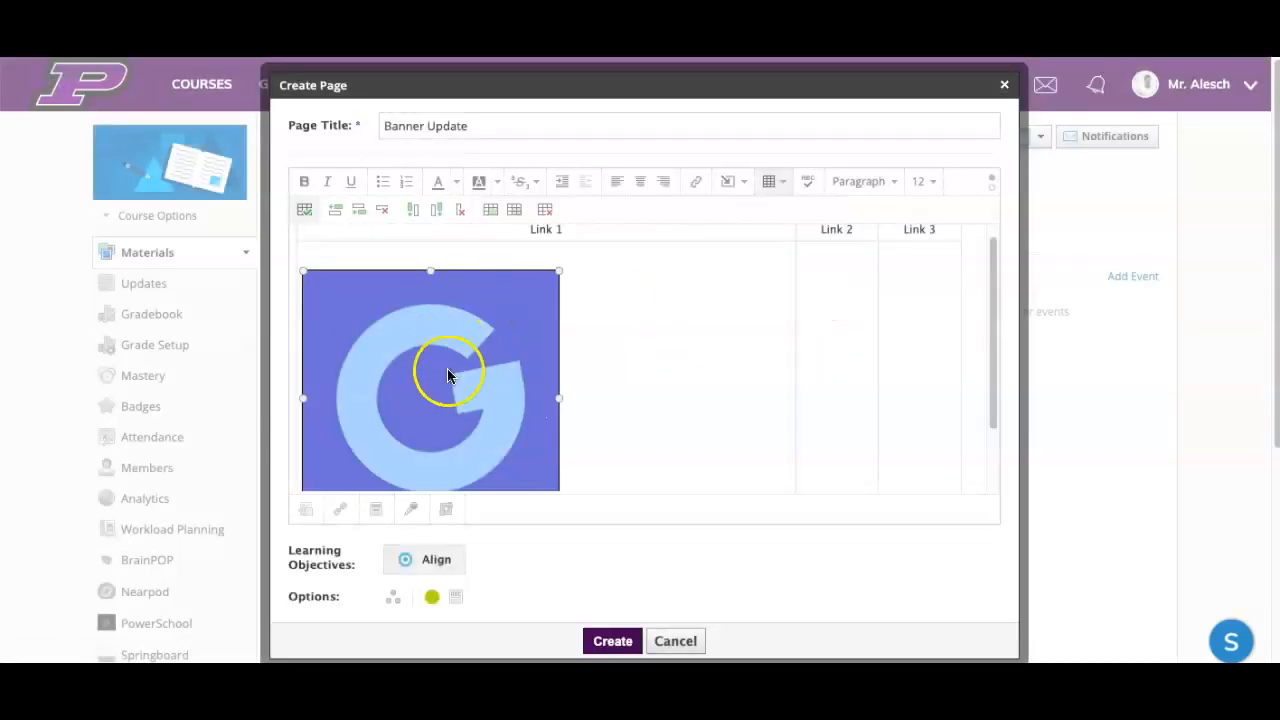
Step: Create the "Banner Update" page and open it from the materials list to review its layout
{"action": "scroll", "coordinate": [589, 363], "scroll_direction": "down", "scroll_amount": 1}
{"action": "scroll", "coordinate": [605, 352], "scroll_direction": "up", "scroll_amount": 2}
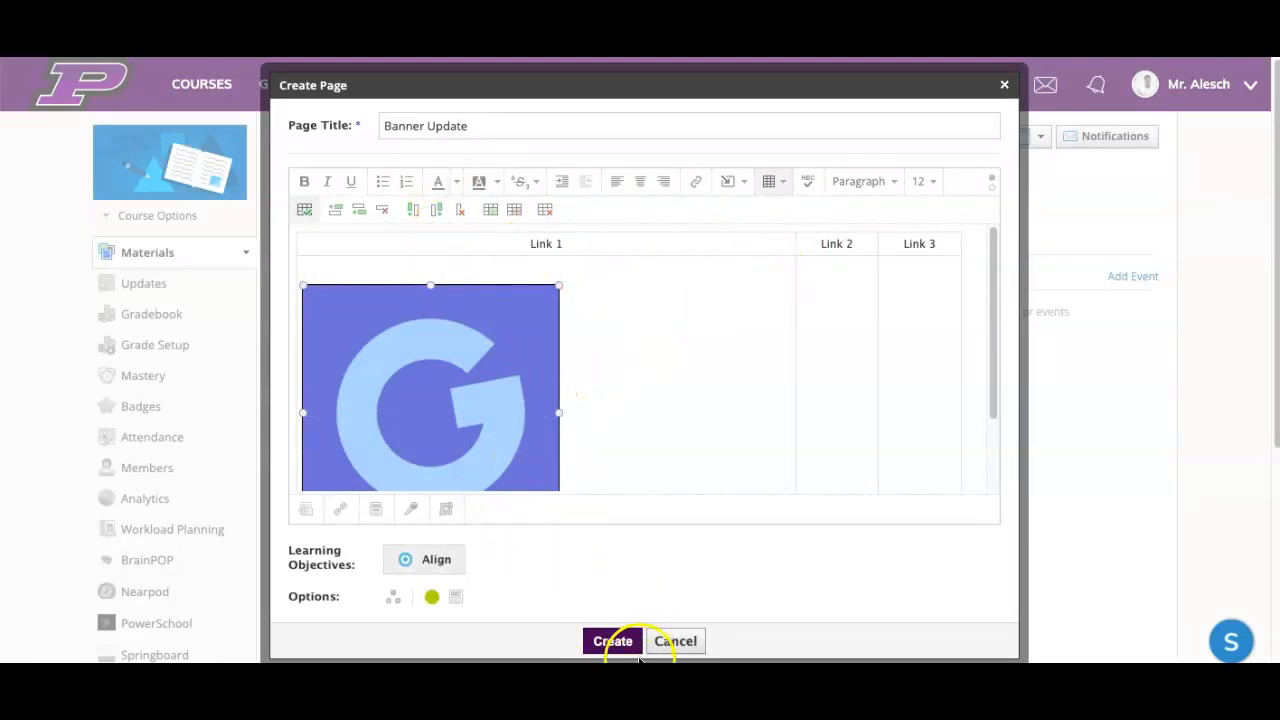
{"action": "left_click", "coordinate": [612, 643]}
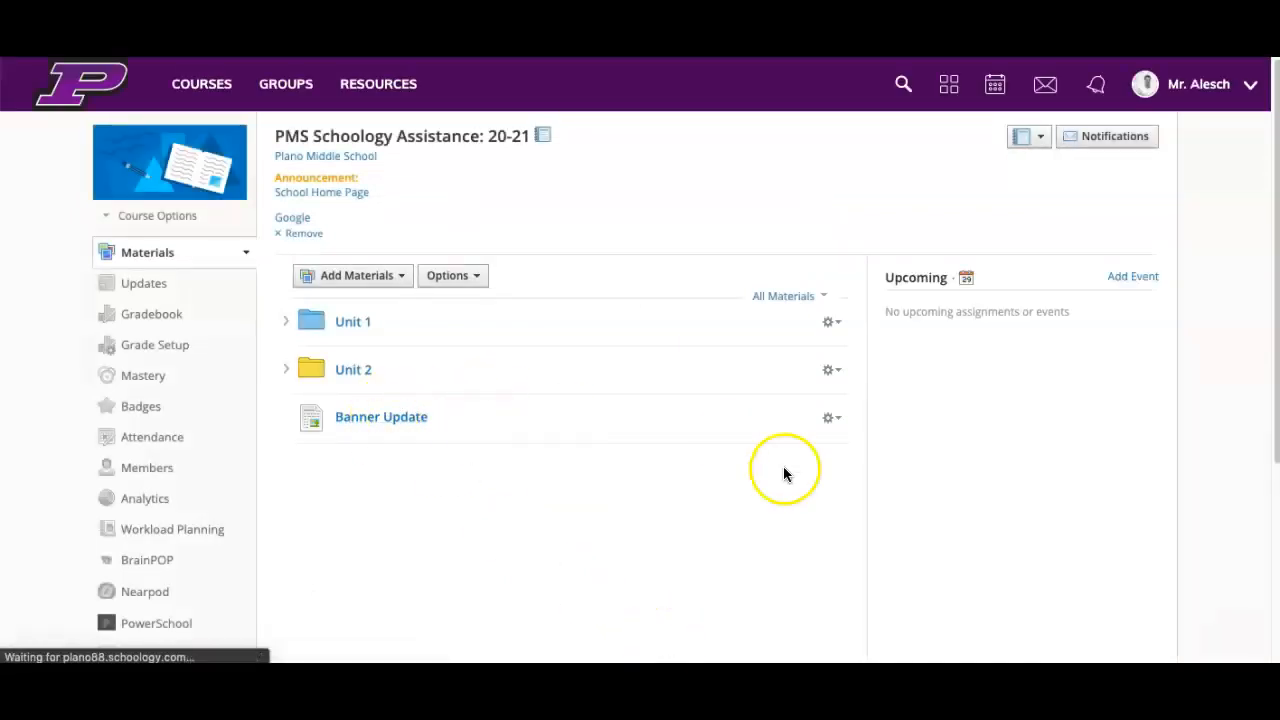
{"action": "left_click", "coordinate": [382, 416]}
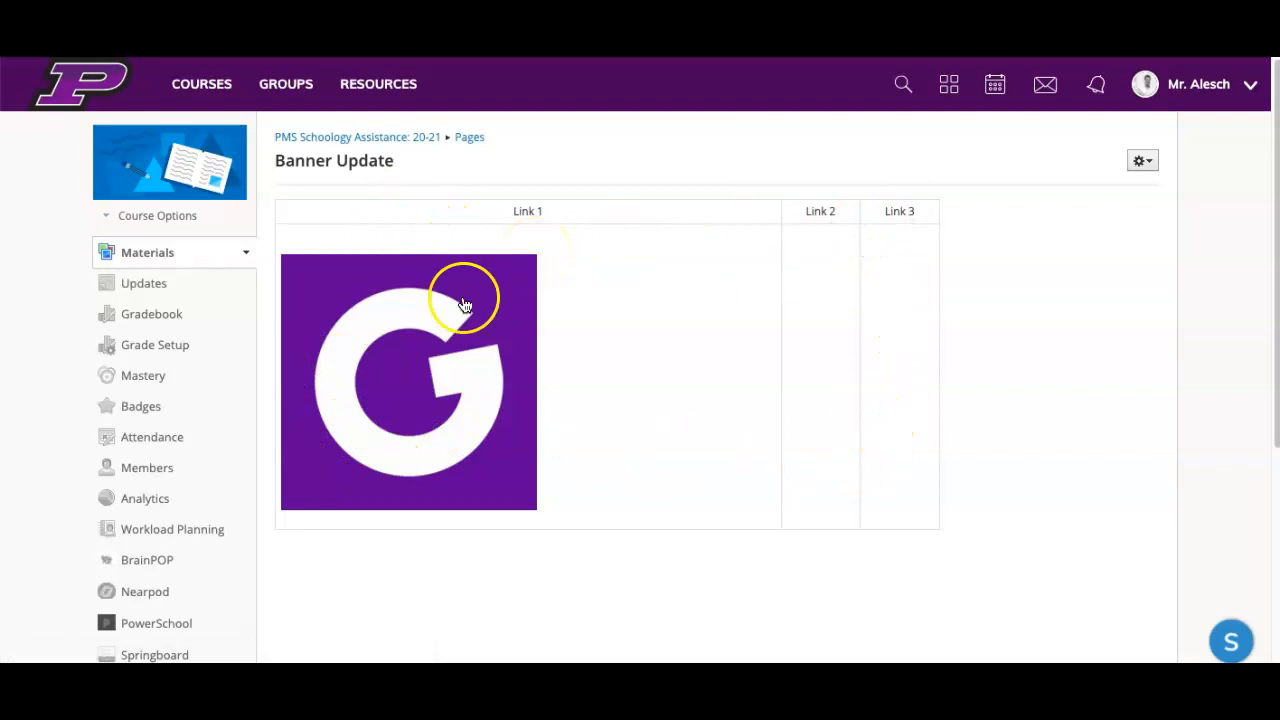
{"action": "left_click", "coordinate": [901, 500]}
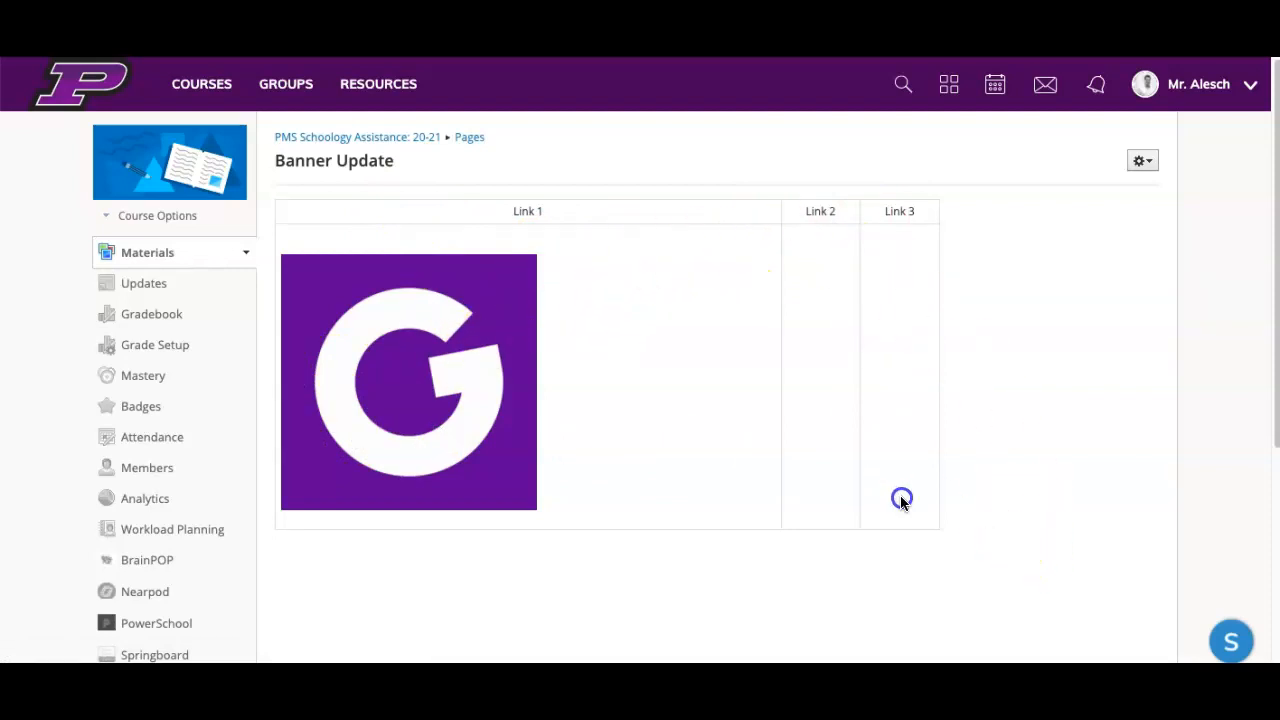
Step: Open the "Banner Update" page for editing, copy its entire table content, and save the page
{"action": "left_click", "coordinate": [1150, 162]}
{"action": "left_click", "coordinate": [1114, 190]}
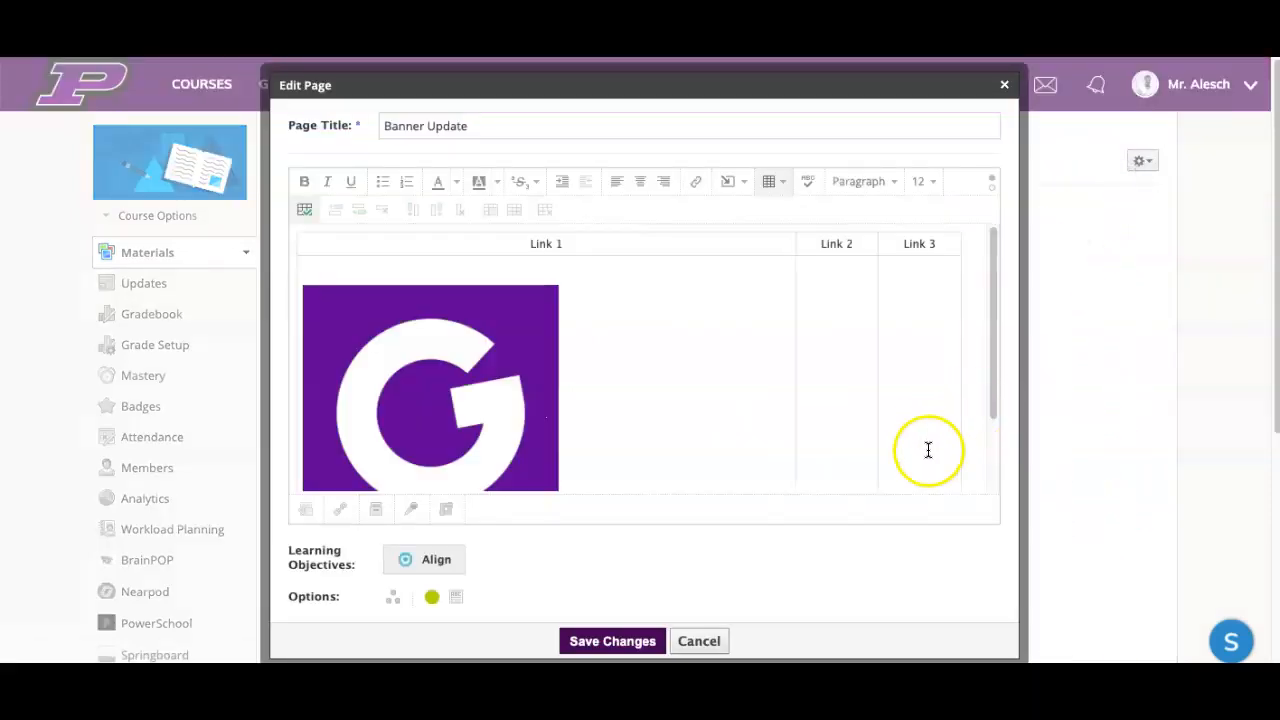
{"action": "left_click", "coordinate": [927, 450]}
{"action": "key", "text": "ctrl+a"}
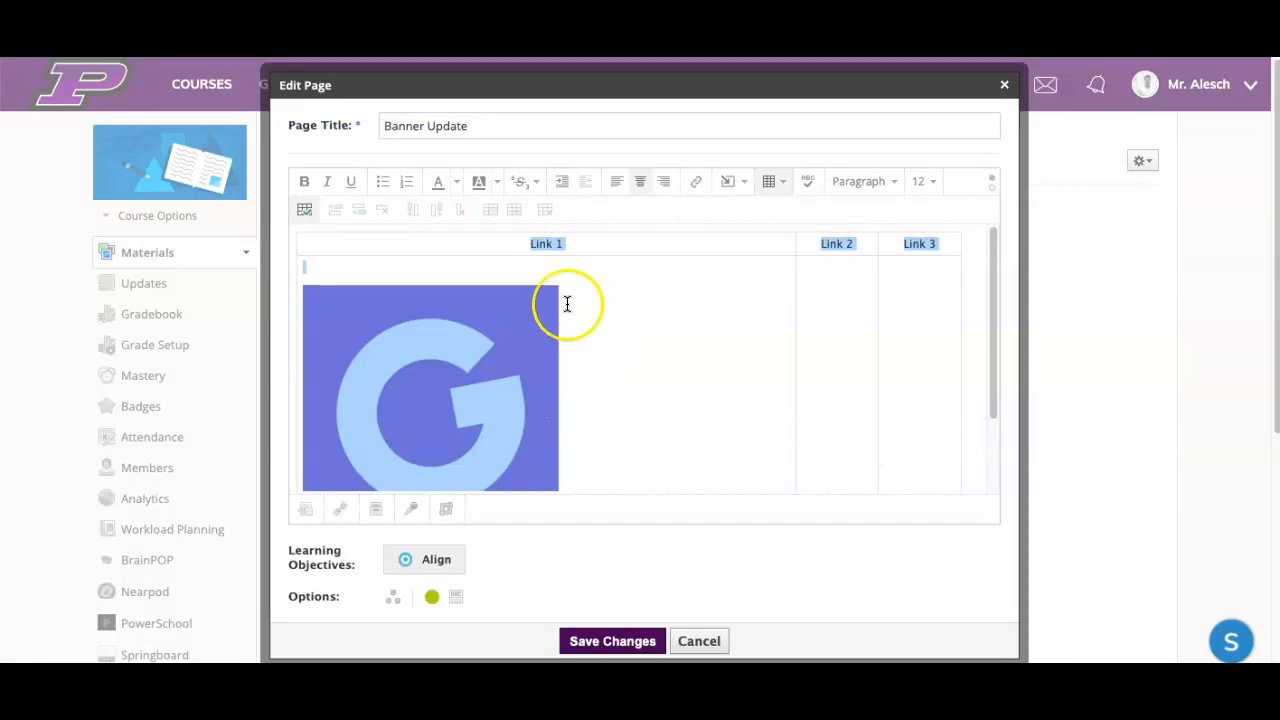
{"action": "left_click", "coordinate": [630, 641]}
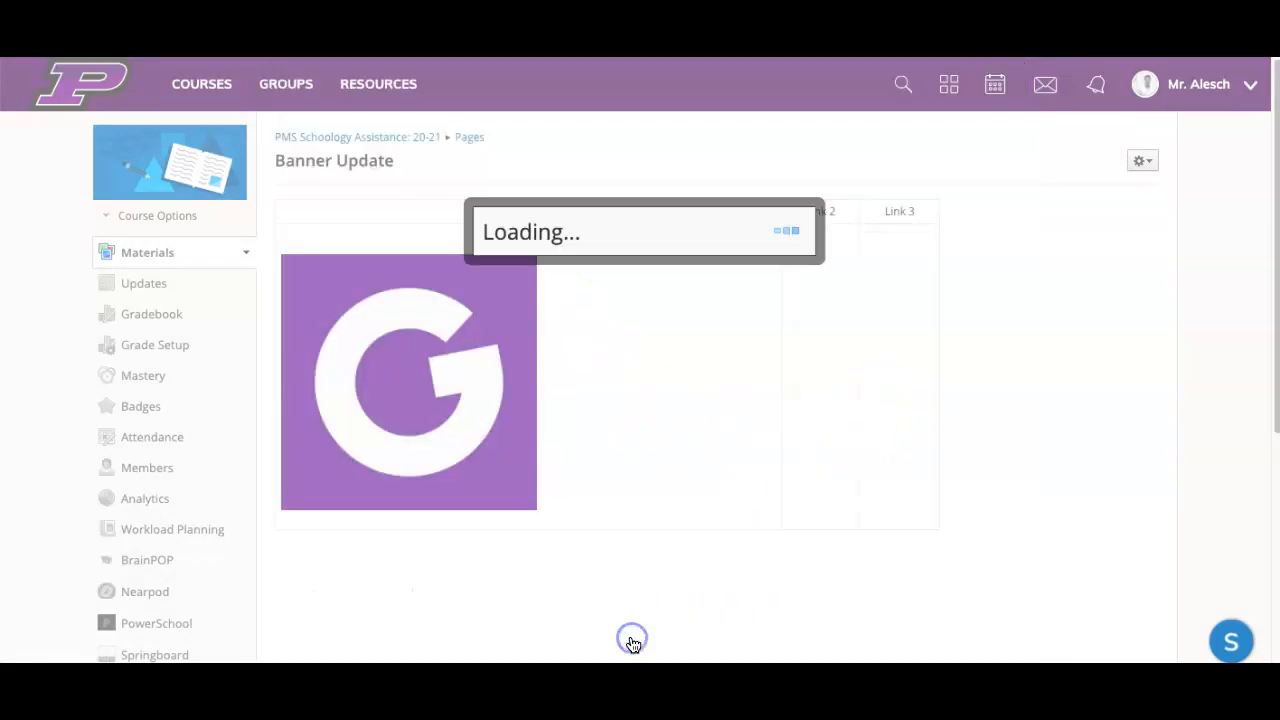
Step: Paste the copied link table into a new course update and post it as an announcement
{"action": "left_click", "coordinate": [155, 288]}
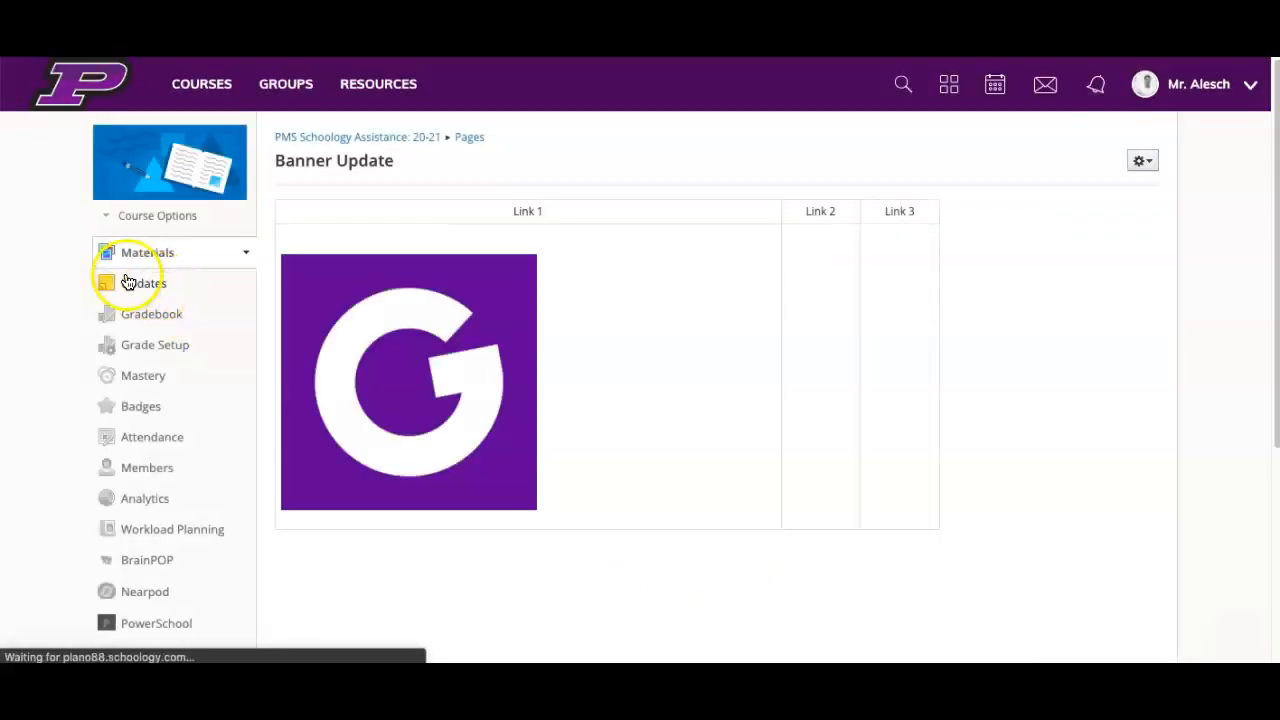
{"action": "left_click", "coordinate": [352, 281]}
{"action": "left_click", "coordinate": [422, 327]}
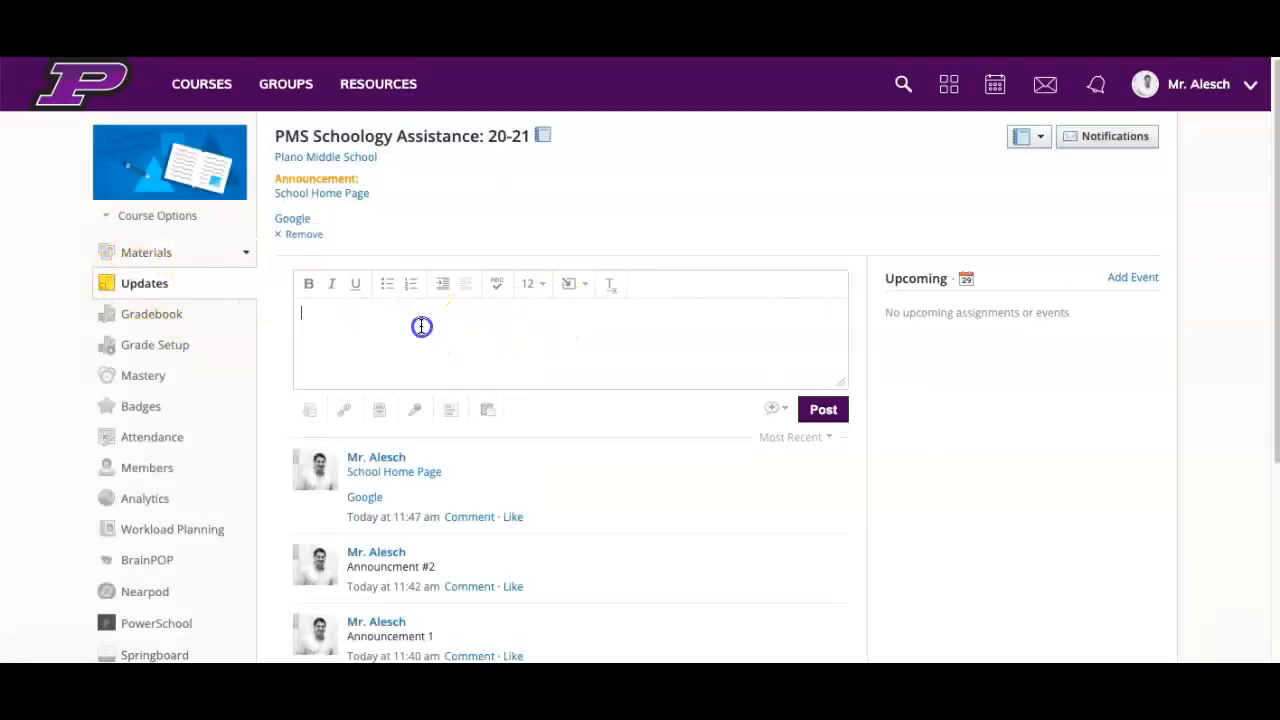
{"action": "key", "text": "ctrl+v"}
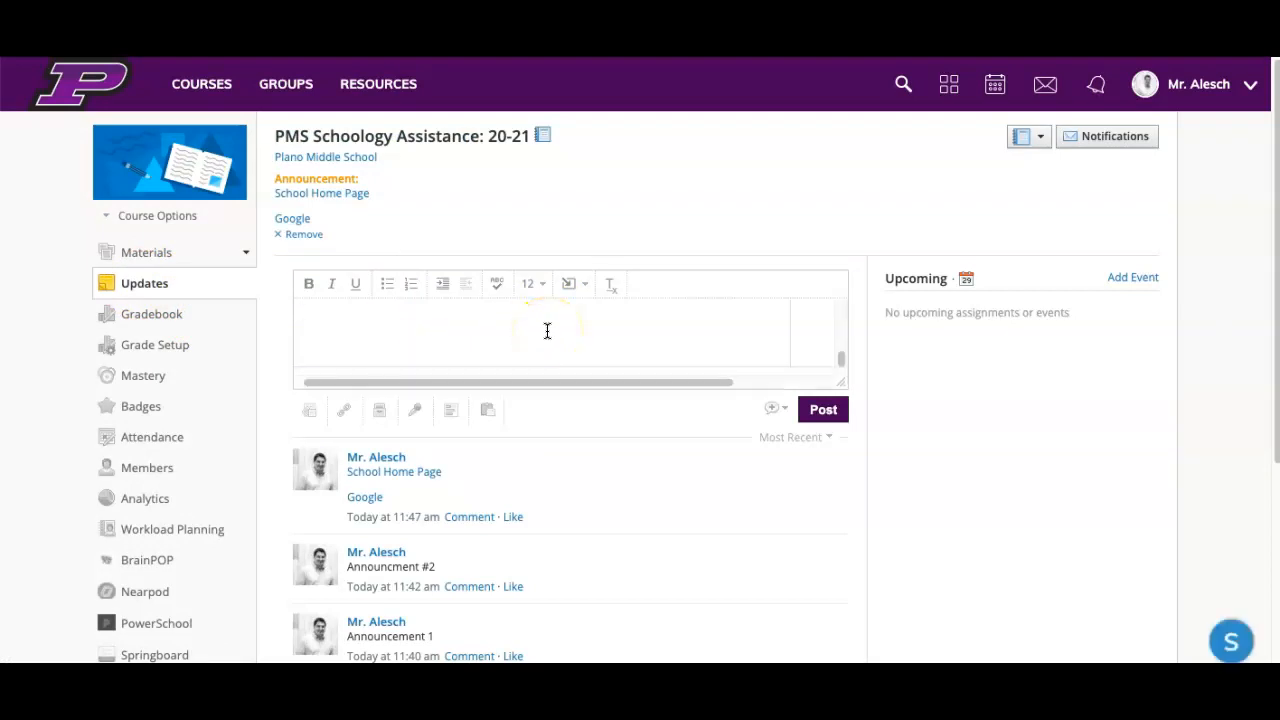
{"action": "scroll", "coordinate": [728, 328], "scroll_direction": "up", "scroll_amount": 2}
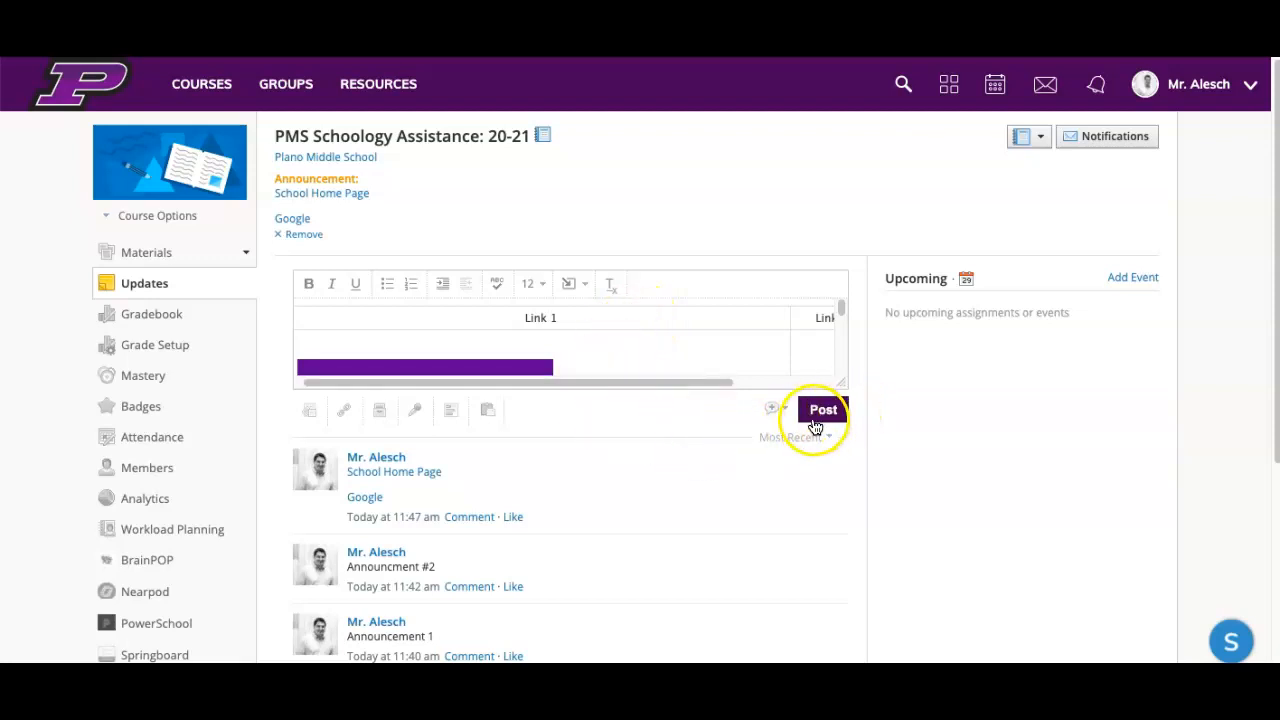
{"action": "left_click", "coordinate": [777, 409]}
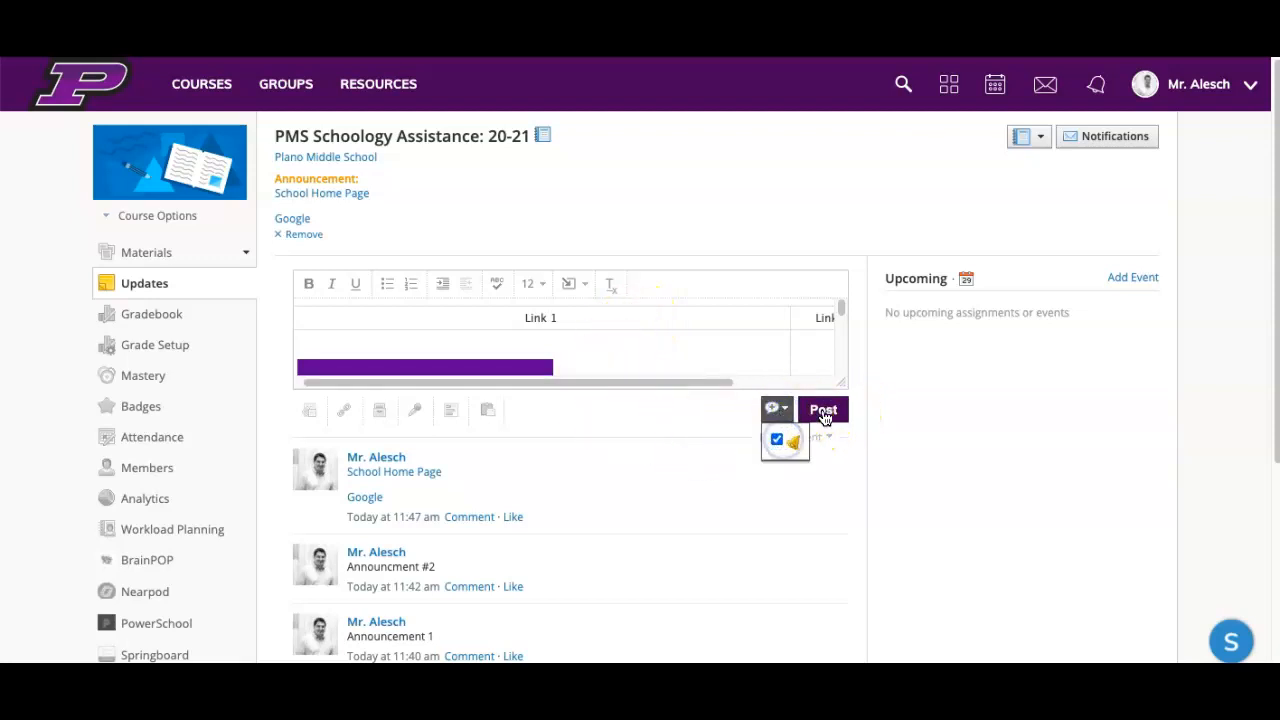
{"action": "left_click", "coordinate": [823, 411]}
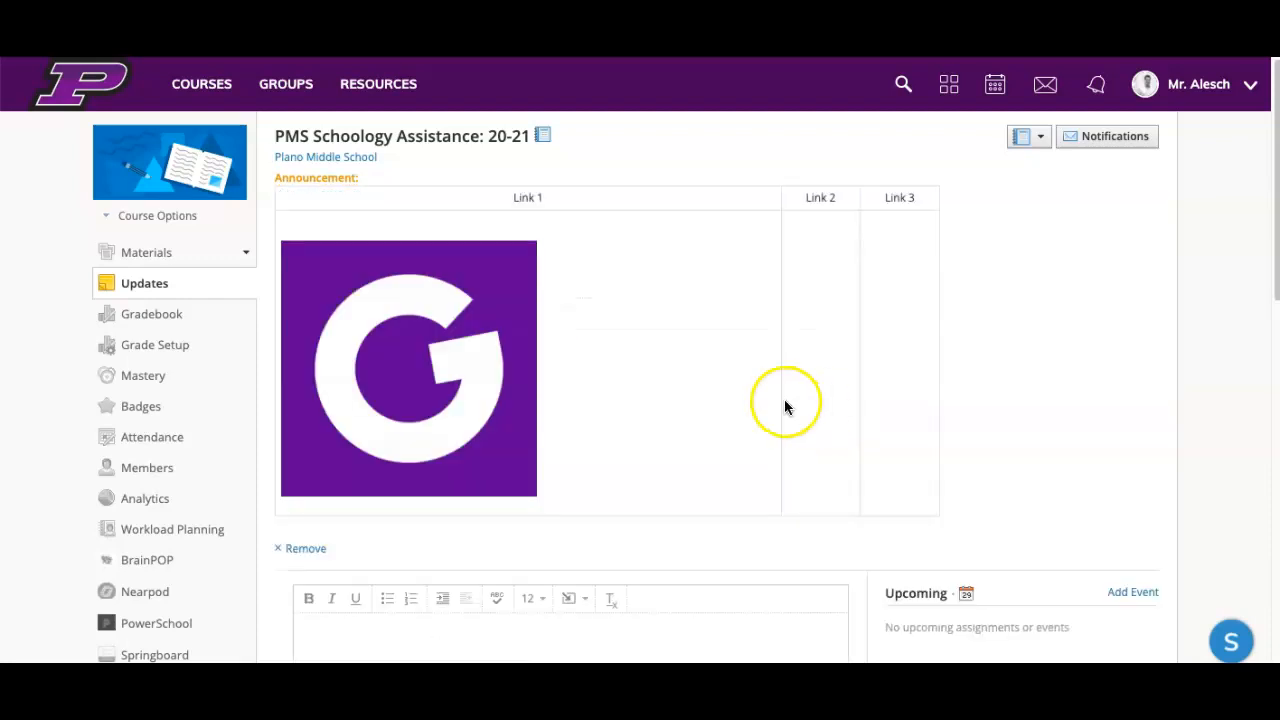
Step: View the course as a member, examine how the banner table sits above the course materials, and return to the course
{"action": "left_click", "coordinate": [142, 215]}
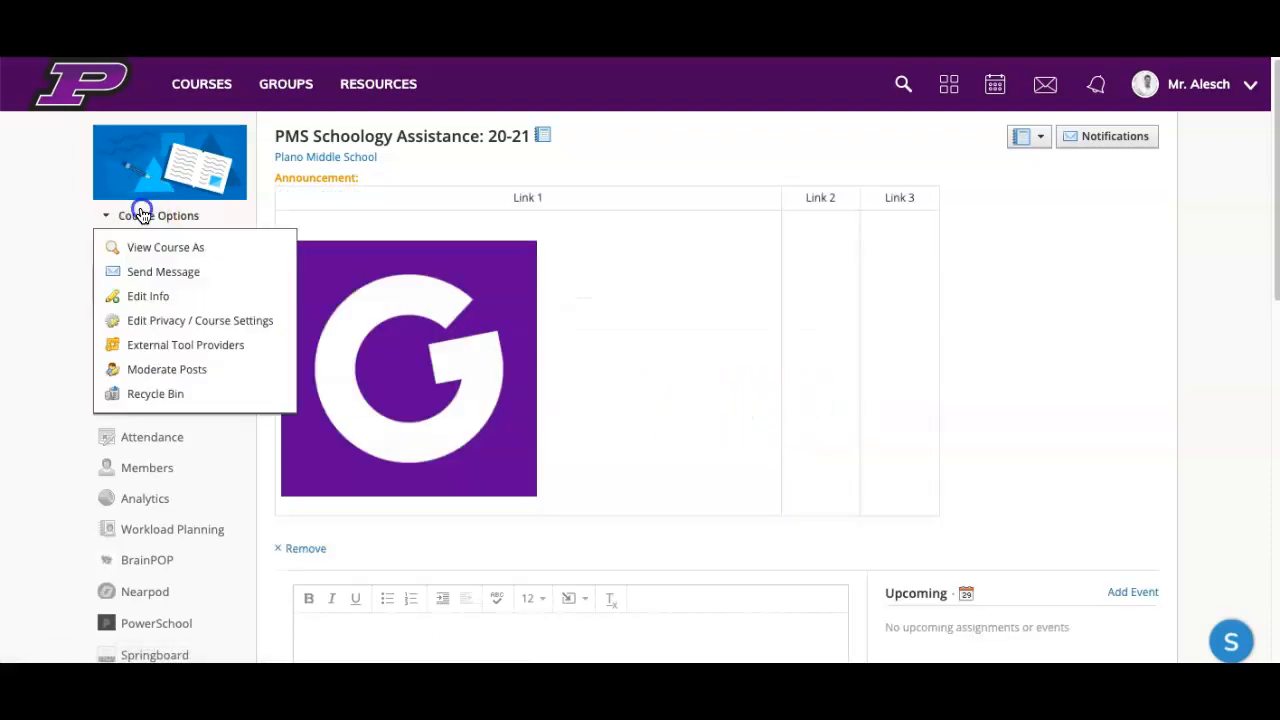
{"action": "left_click", "coordinate": [150, 250]}
{"action": "left_click", "coordinate": [492, 236]}
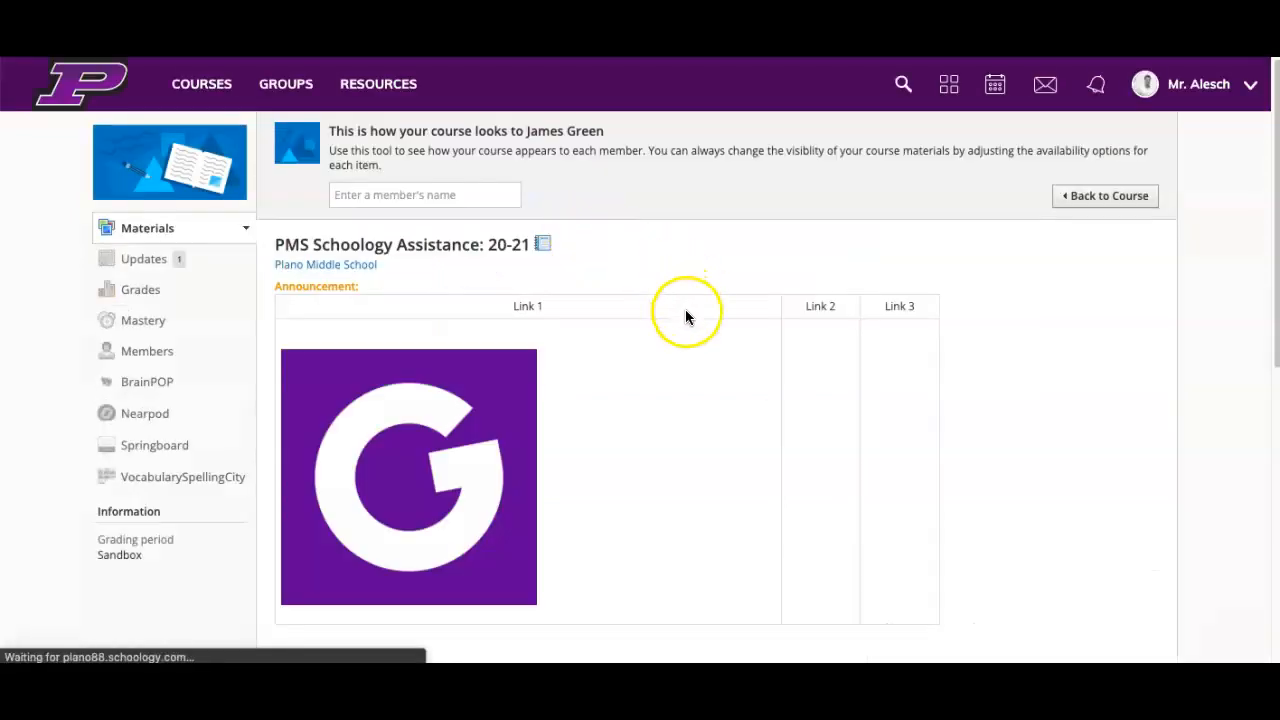
{"action": "scroll", "coordinate": [688, 325], "scroll_direction": "down", "scroll_amount": 1}
{"action": "scroll", "coordinate": [691, 337], "scroll_direction": "down", "scroll_amount": 2}
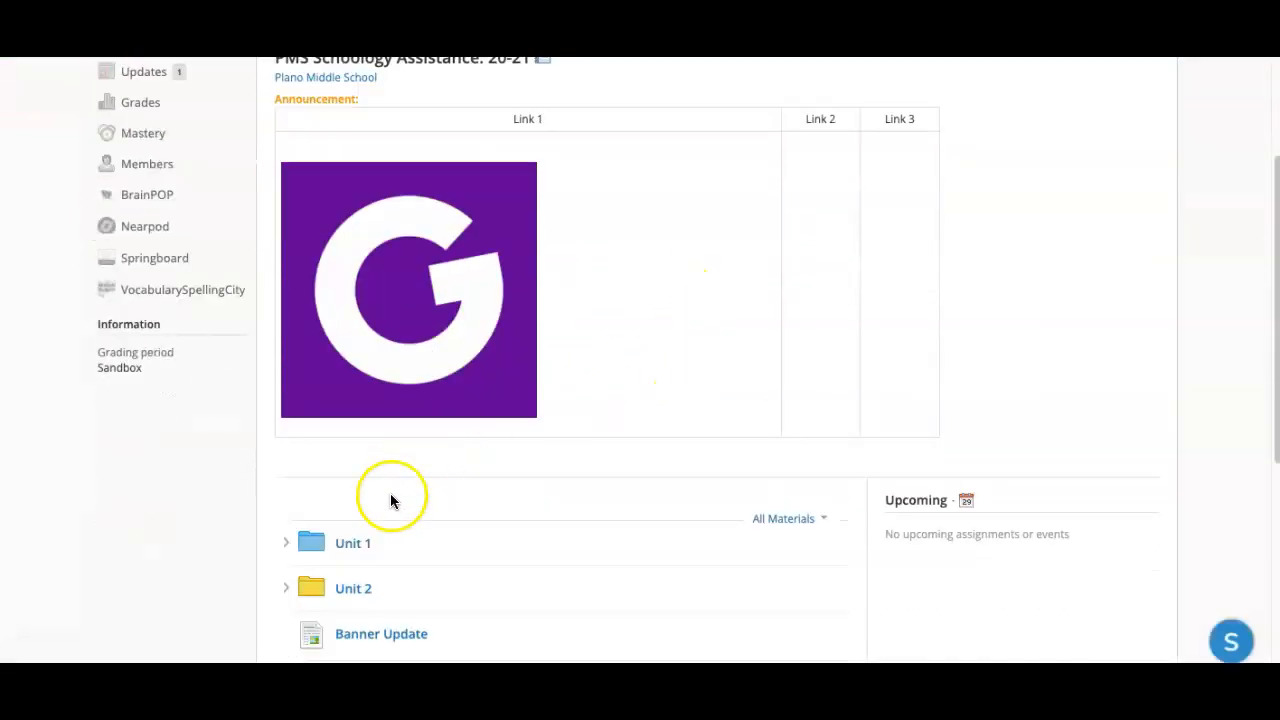
{"action": "scroll", "coordinate": [409, 571], "scroll_direction": "down", "scroll_amount": 2}
{"action": "scroll", "coordinate": [409, 566], "scroll_direction": "up", "scroll_amount": 5}
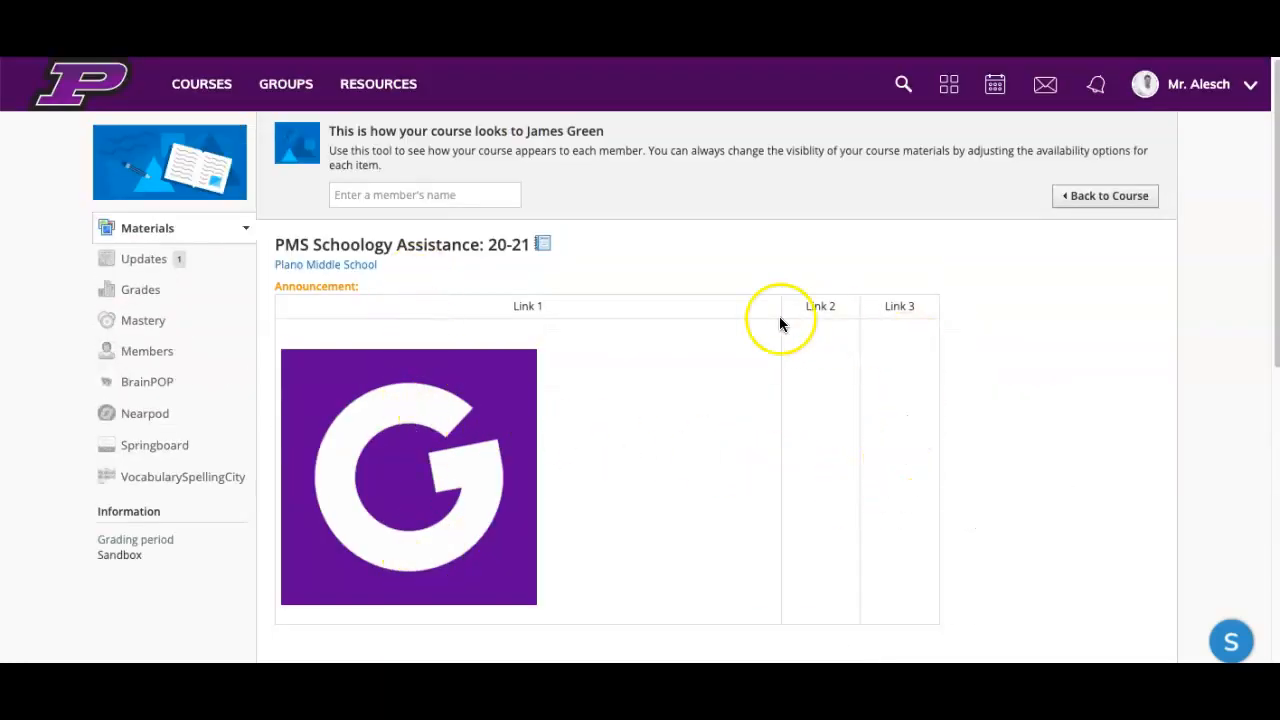
{"action": "scroll", "coordinate": [749, 463], "scroll_direction": "down", "scroll_amount": 3}
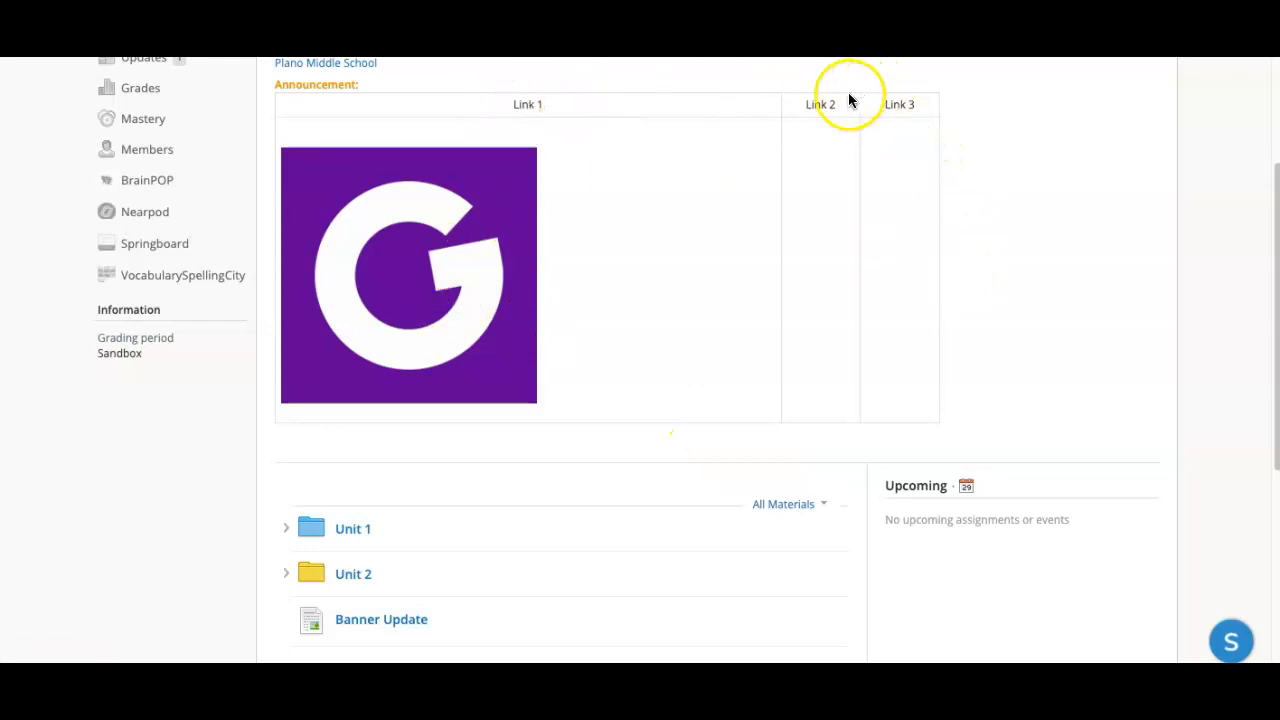
{"action": "scroll", "coordinate": [630, 345], "scroll_direction": "down", "scroll_amount": 2}
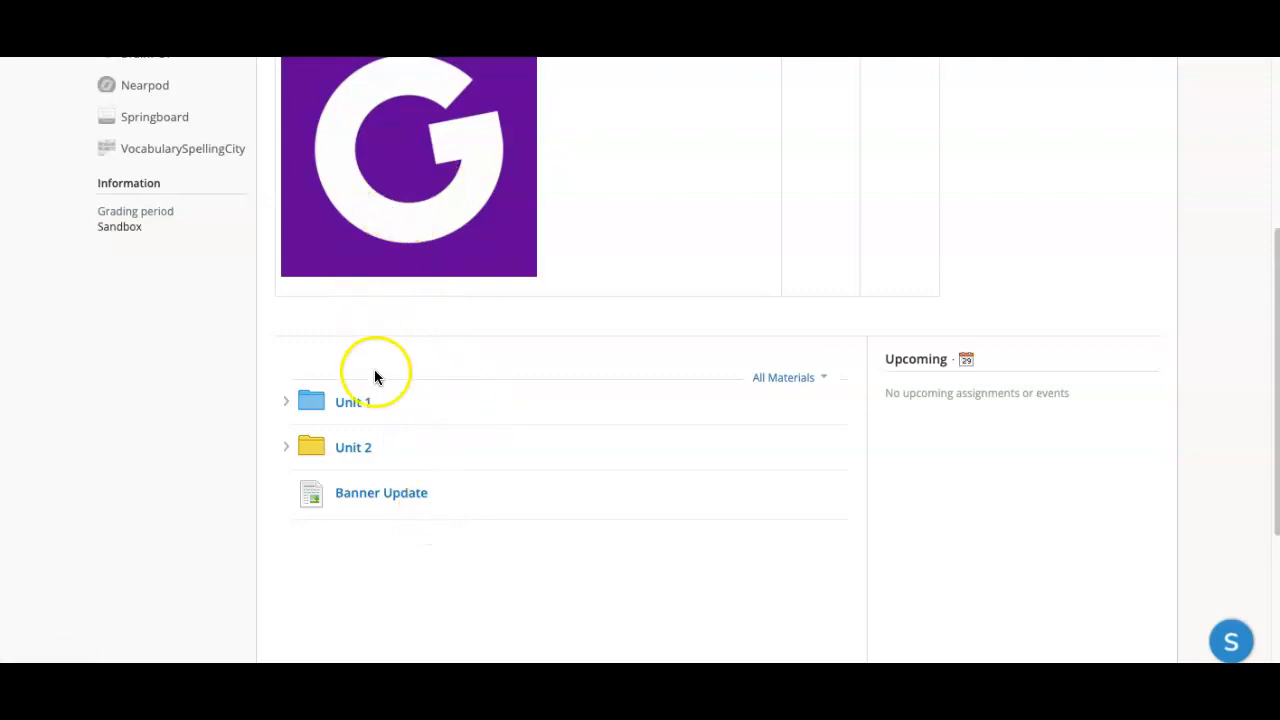
{"action": "scroll", "coordinate": [359, 253], "scroll_direction": "up", "scroll_amount": 3}
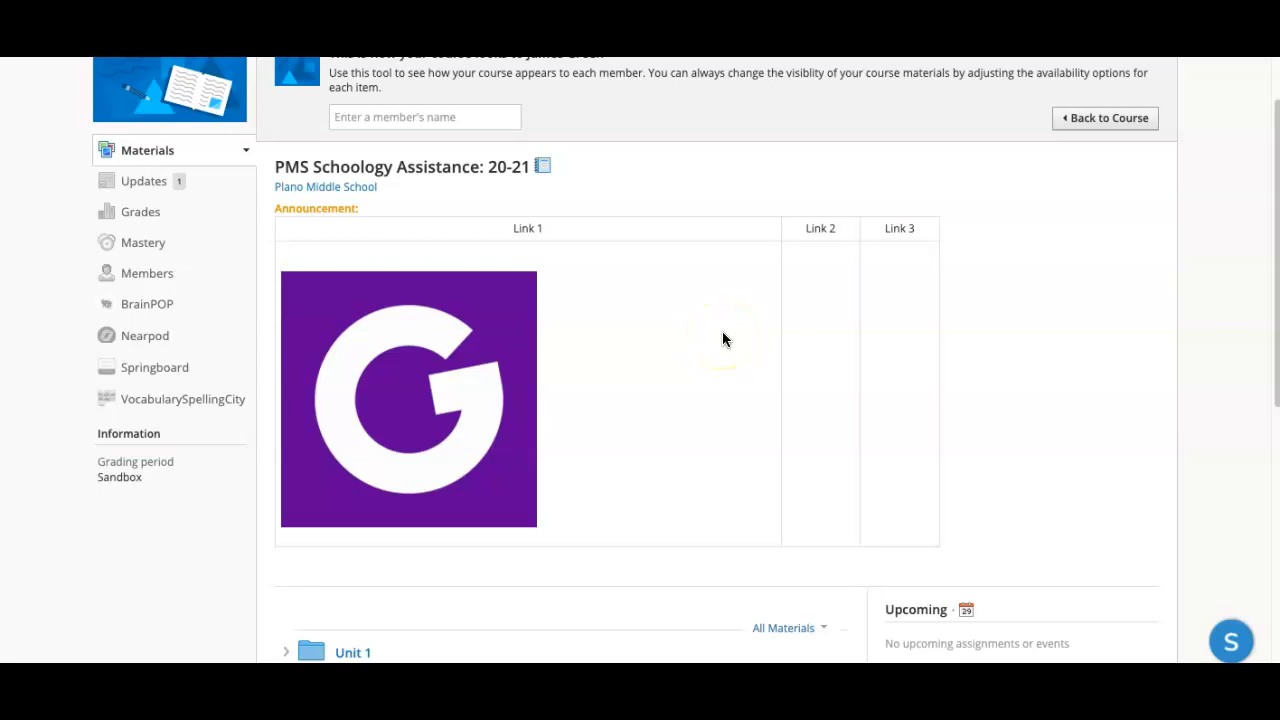
{"action": "scroll", "coordinate": [503, 277], "scroll_direction": "down", "scroll_amount": 1}
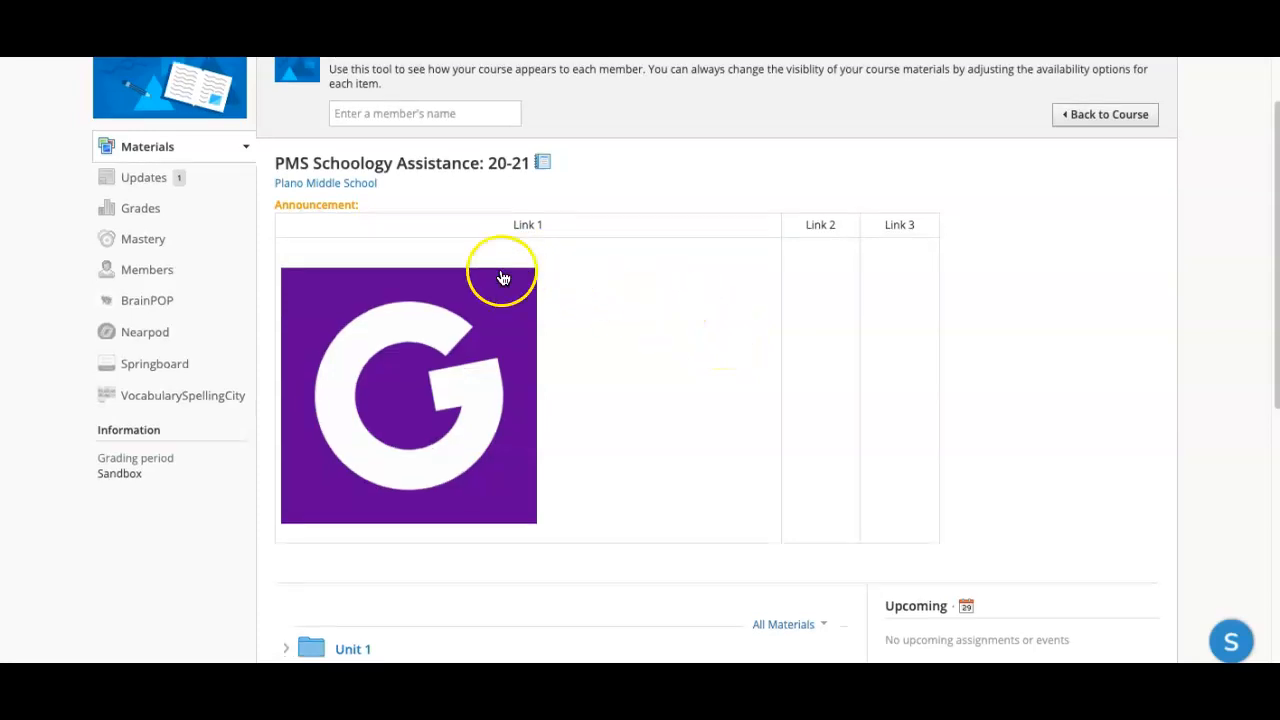
{"action": "left_click", "coordinate": [1090, 114]}
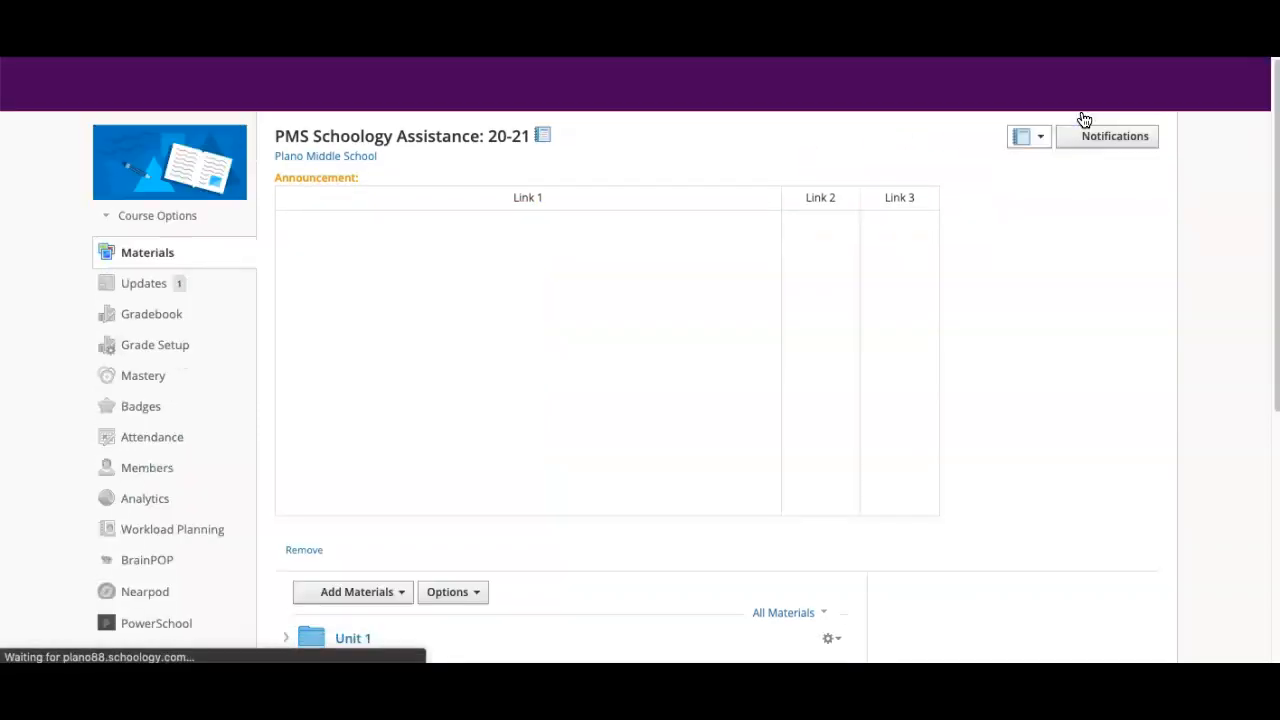
Step: Open the "Banner Update" page from the materials list for editing and delete all of its content
{"action": "scroll", "coordinate": [535, 340], "scroll_direction": "down", "scroll_amount": 1}
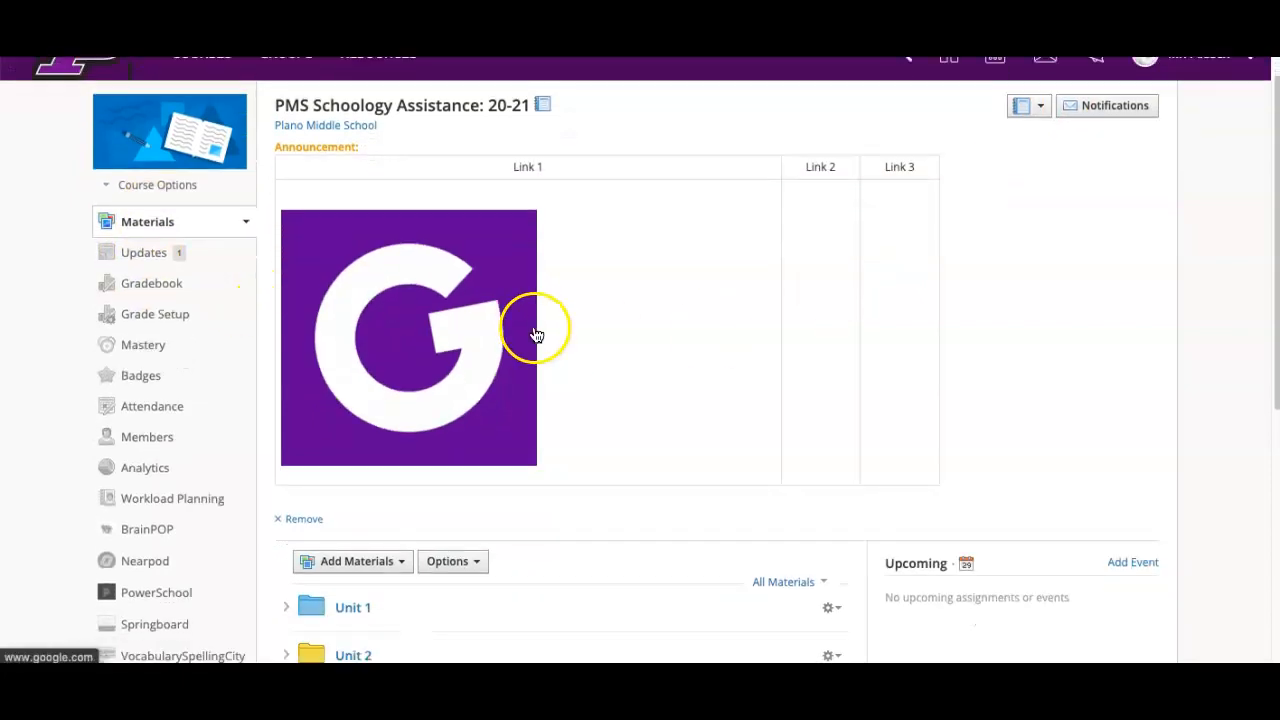
{"action": "scroll", "coordinate": [457, 351], "scroll_direction": "down", "scroll_amount": 3}
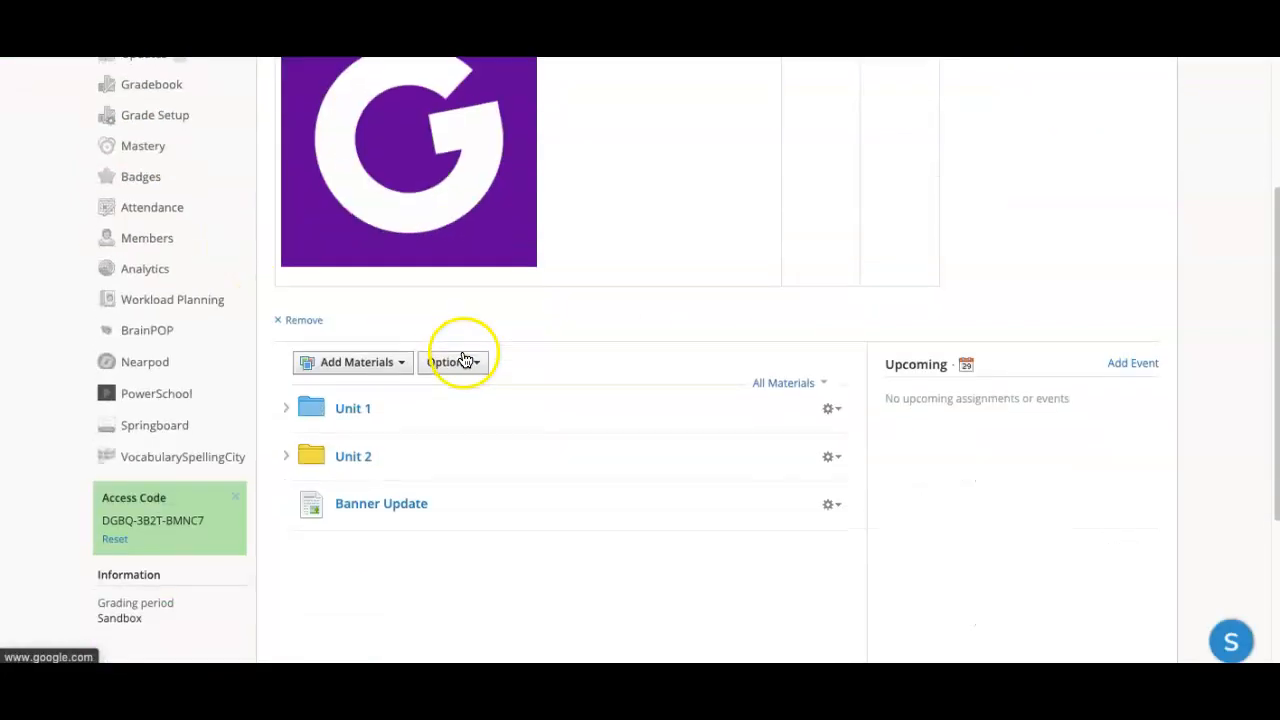
{"action": "left_click", "coordinate": [829, 505]}
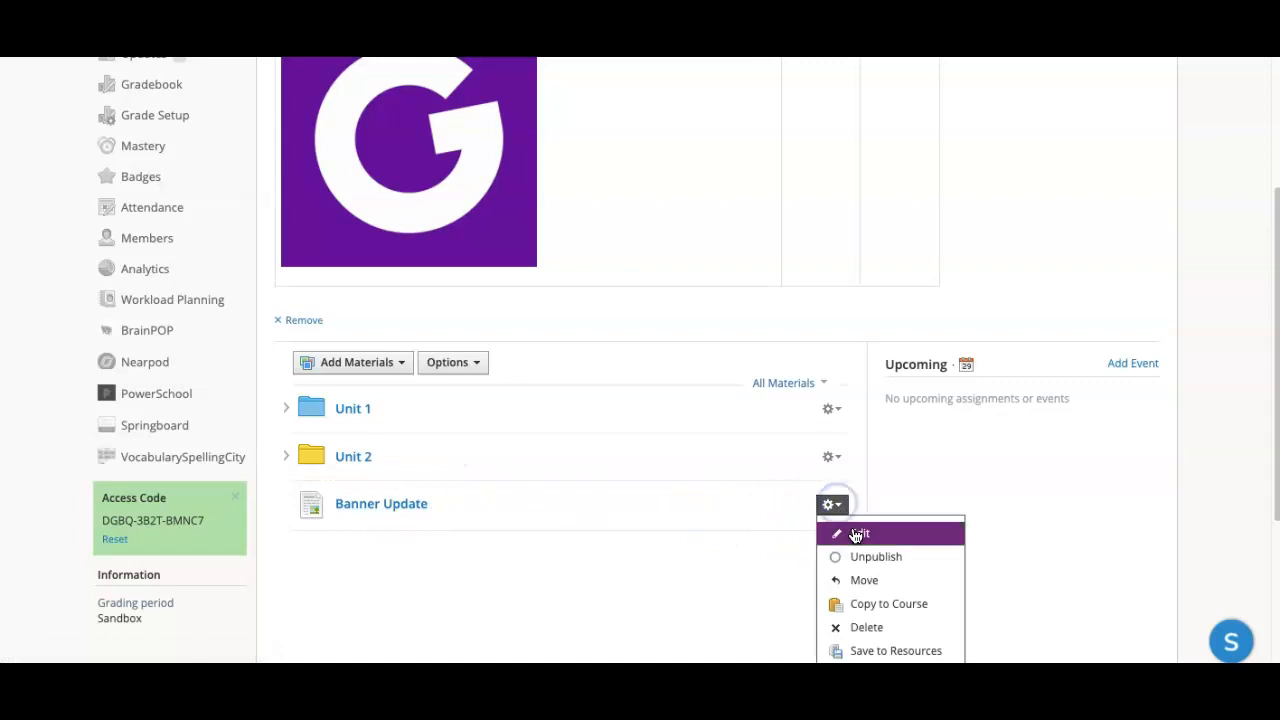
{"action": "left_click", "coordinate": [855, 533]}
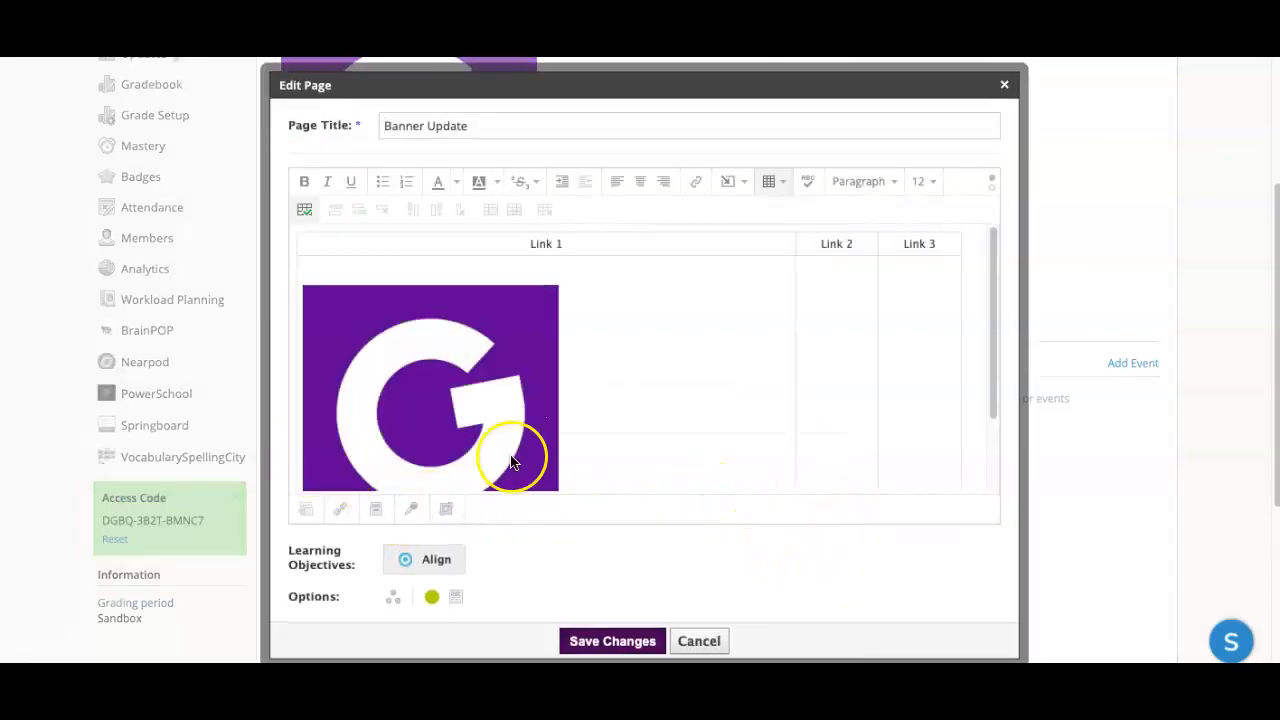
{"action": "left_click", "coordinate": [728, 321]}
{"action": "key", "text": "ctrl+a"}
{"action": "key", "text": "Delete"}
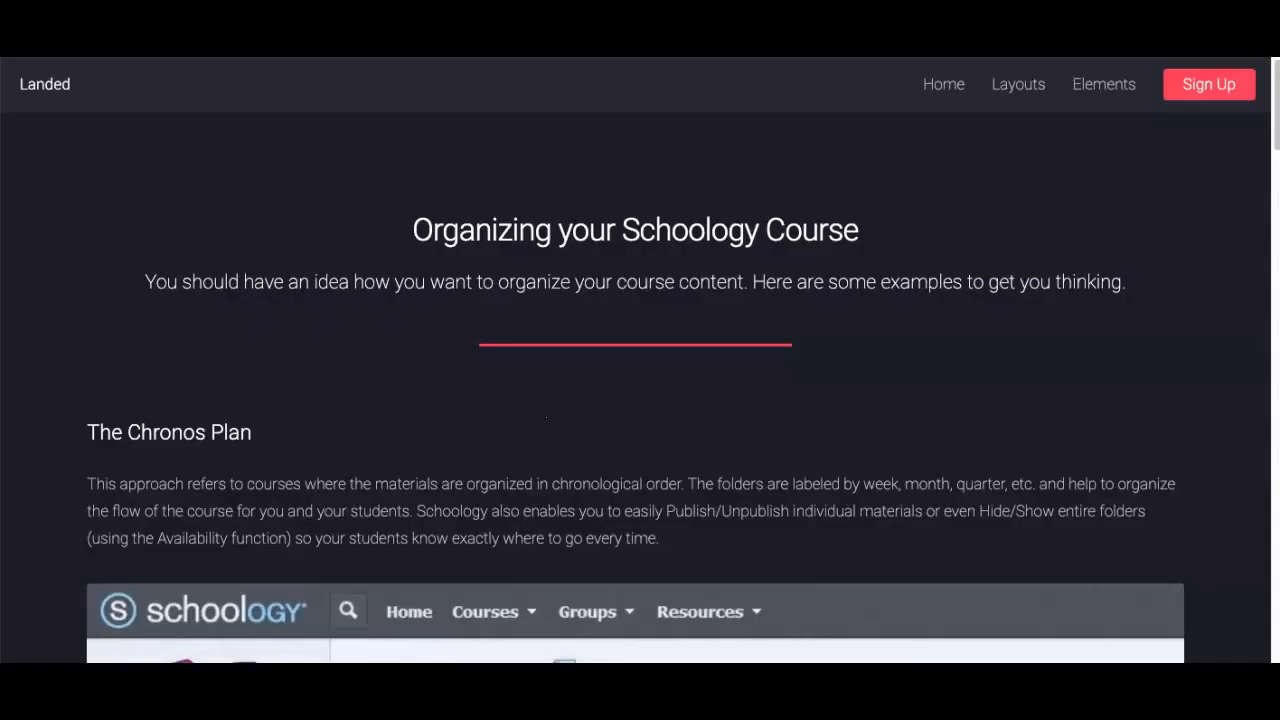
Step: Find the Logo Buttons resource from the Tiger Tech website's home page and make a copy of the "PMS Schoology Logo Buttons" document
{"action": "left_click", "coordinate": [946, 95]}
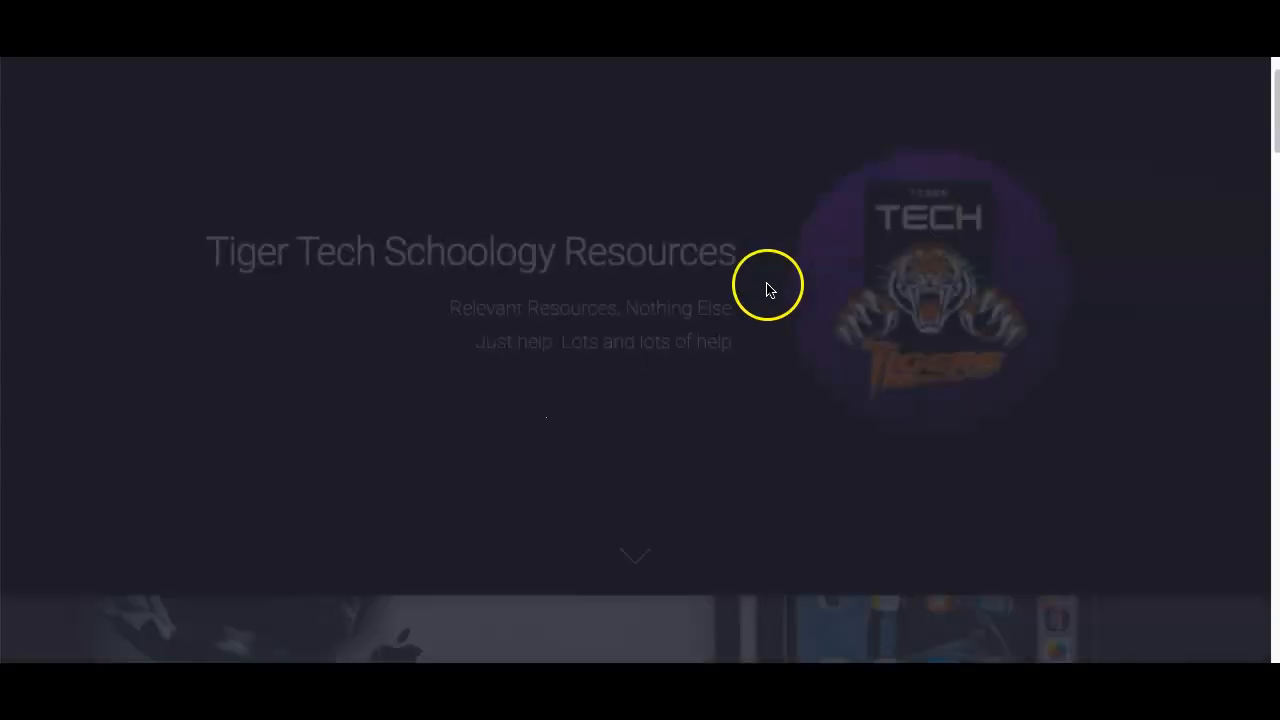
{"action": "scroll", "coordinate": [760, 290], "scroll_direction": "down", "scroll_amount": 5}
{"action": "scroll", "coordinate": [705, 315], "scroll_direction": "down", "scroll_amount": 1}
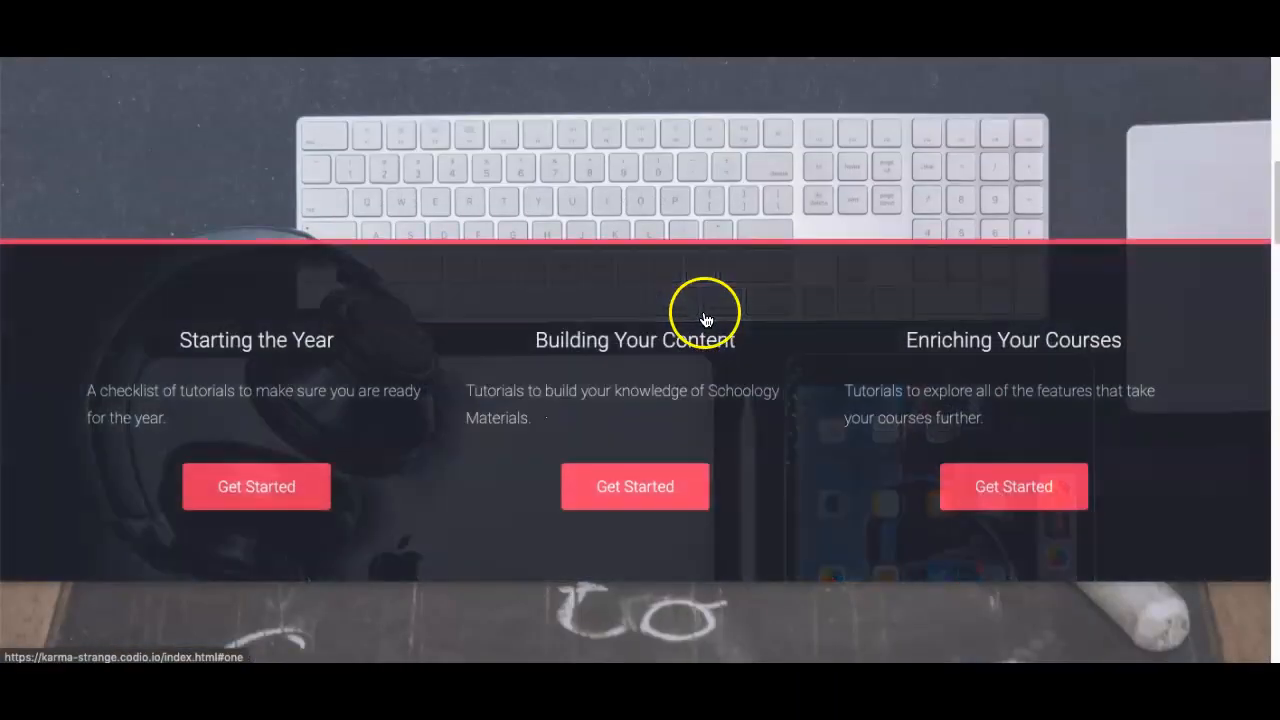
{"action": "scroll", "coordinate": [840, 450], "scroll_direction": "down", "scroll_amount": 5}
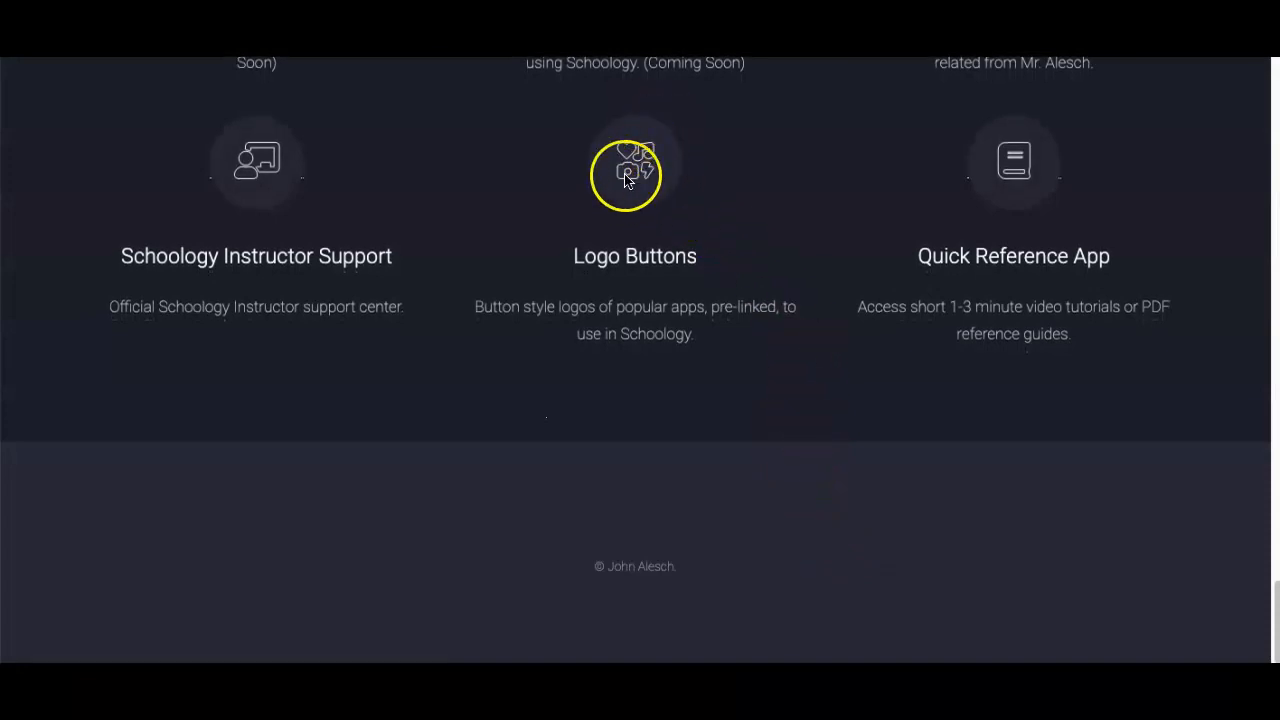
{"action": "left_click", "coordinate": [639, 262]}
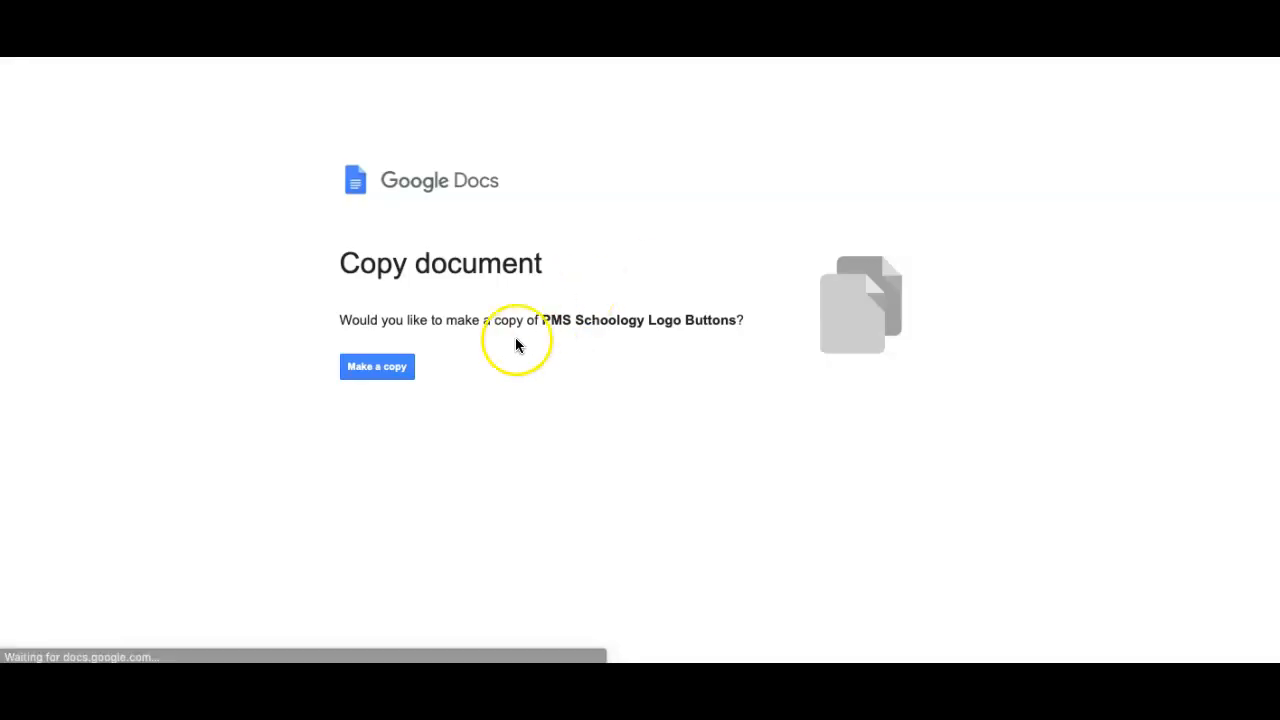
{"action": "left_click", "coordinate": [391, 367]}
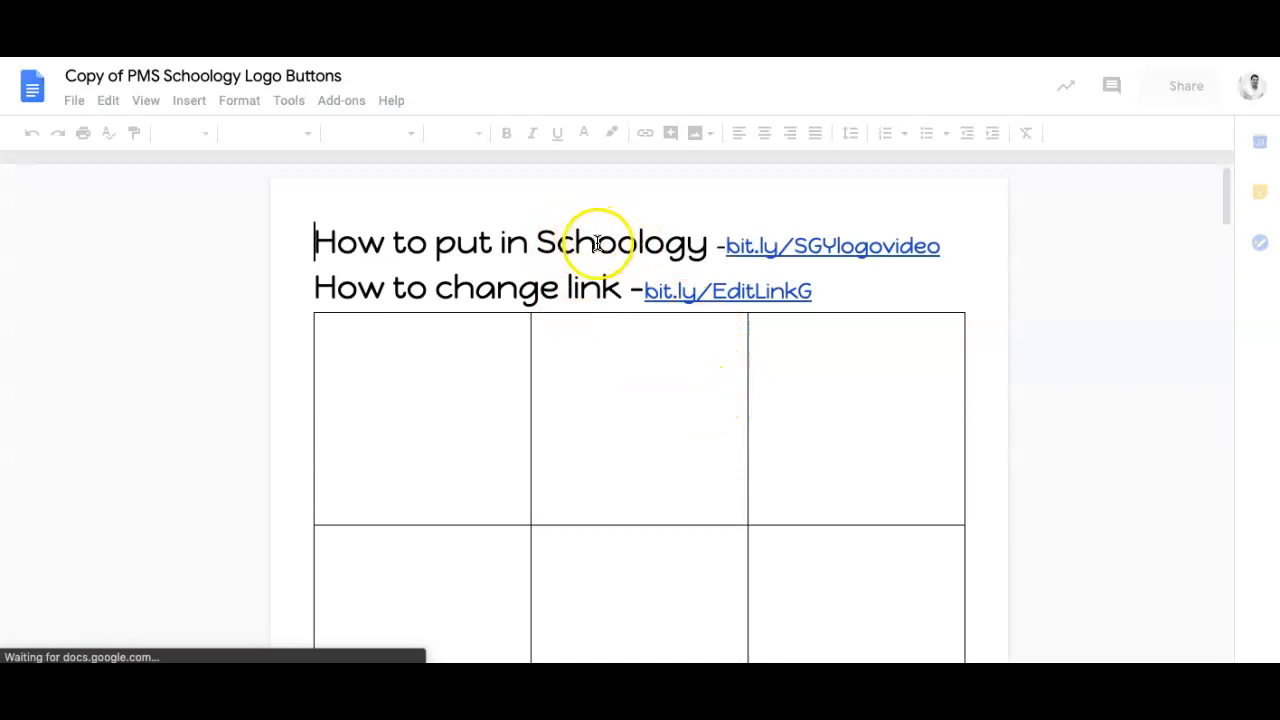
Step: Copy the Tigers, IXL and G logo row from the document and paste it into a new update in the Schoology course
{"action": "scroll", "coordinate": [606, 244], "scroll_direction": "down", "scroll_amount": 1}
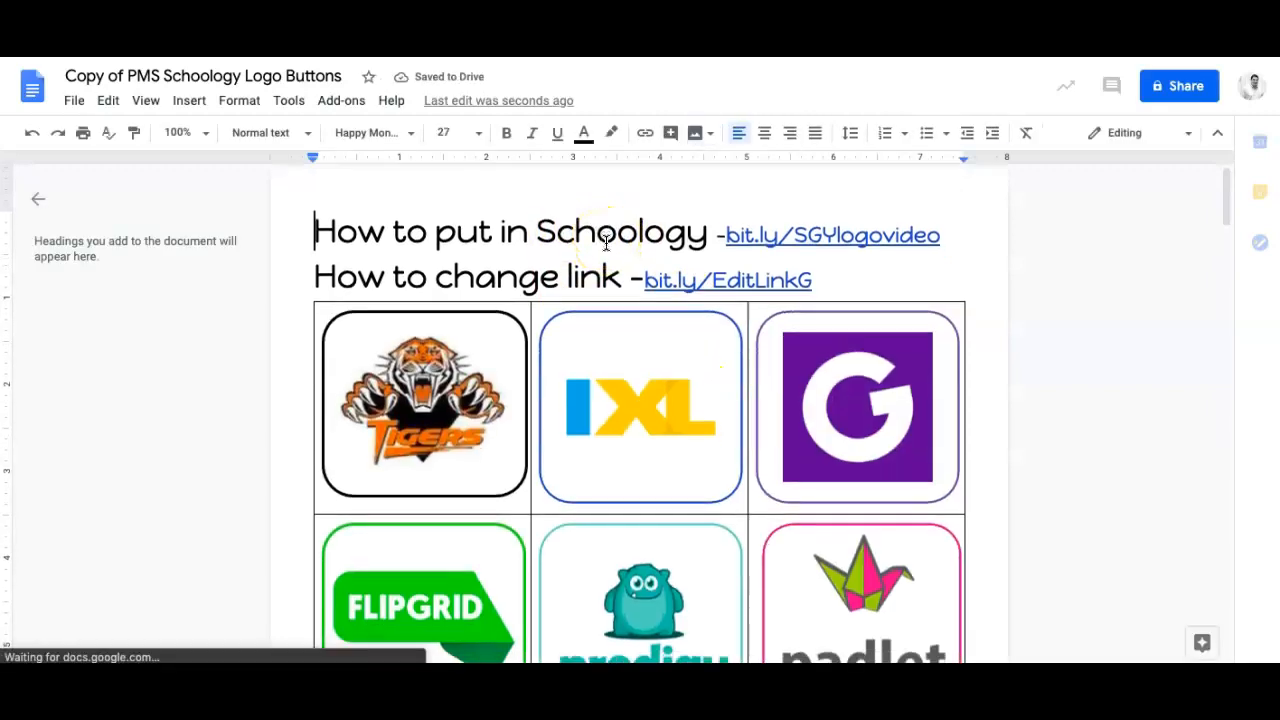
{"action": "scroll", "coordinate": [606, 244], "scroll_direction": "down", "scroll_amount": 1}
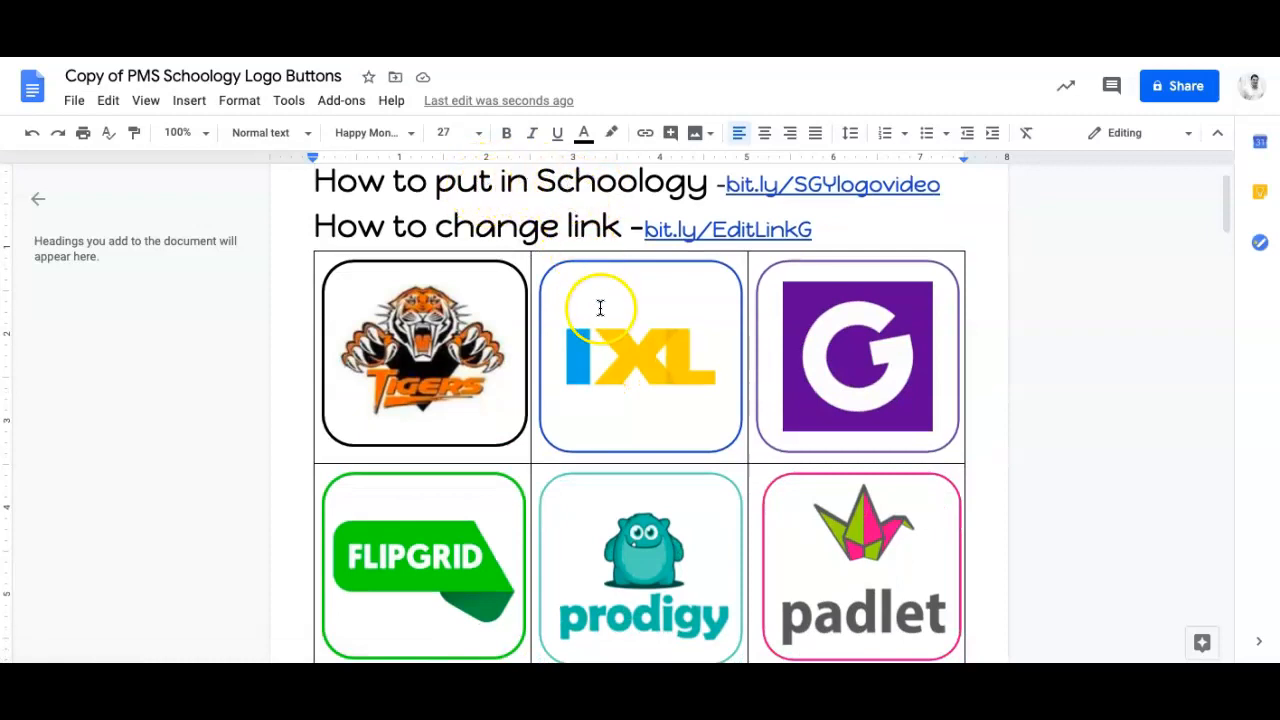
{"action": "scroll", "coordinate": [1000, 460], "scroll_direction": "down", "scroll_amount": 1}
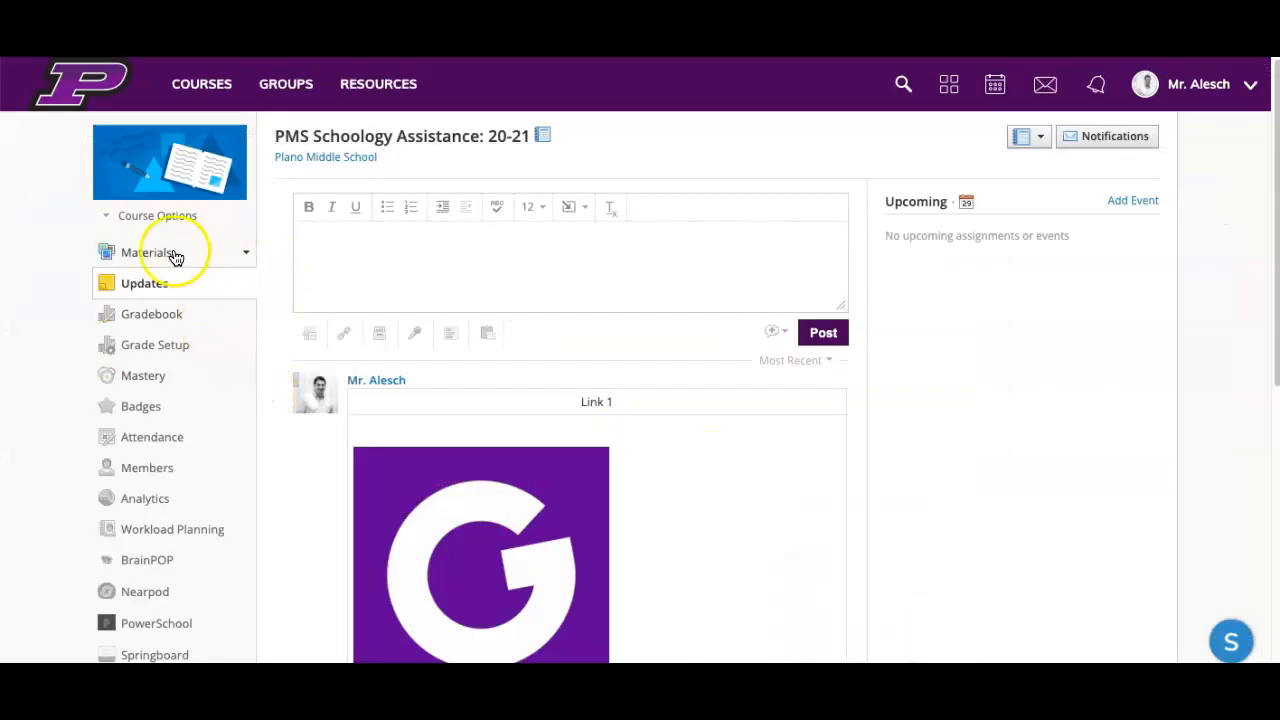
{"action": "left_click", "coordinate": [144, 287]}
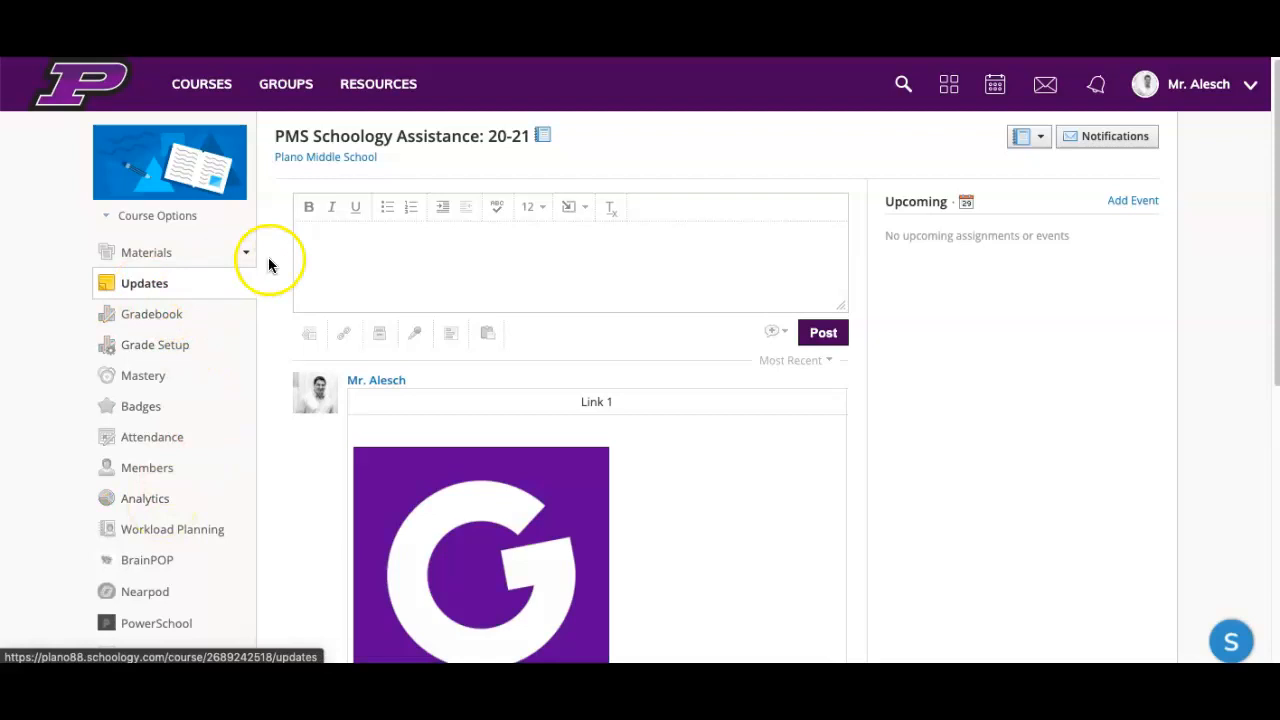
{"action": "left_click", "coordinate": [322, 257]}
{"action": "key", "text": "ctrl+v"}
Step: Enlarge the update's text box and narrow the pasted logo table to fit within its width
{"action": "left_click", "coordinate": [523, 308]}
{"action": "left_click_drag", "start_coordinate": [523, 305], "coordinate": [429, 297]}
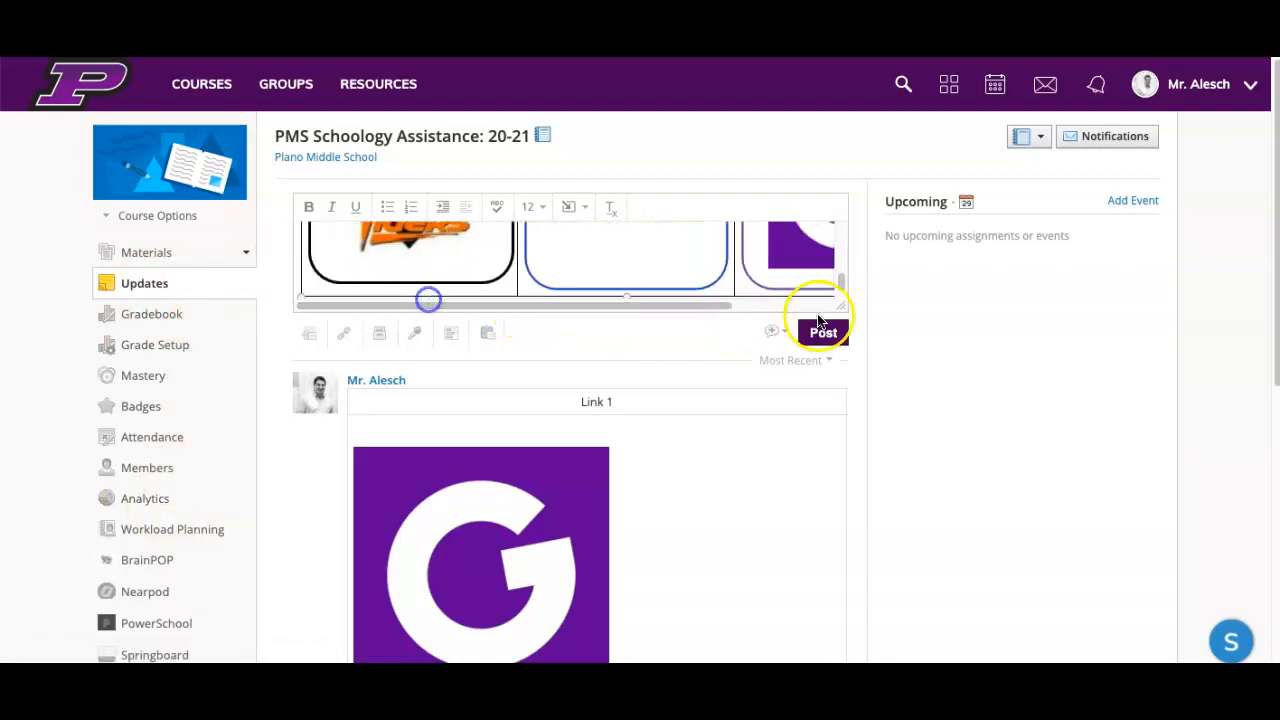
{"action": "left_click_drag", "start_coordinate": [846, 304], "coordinate": [940, 443]}
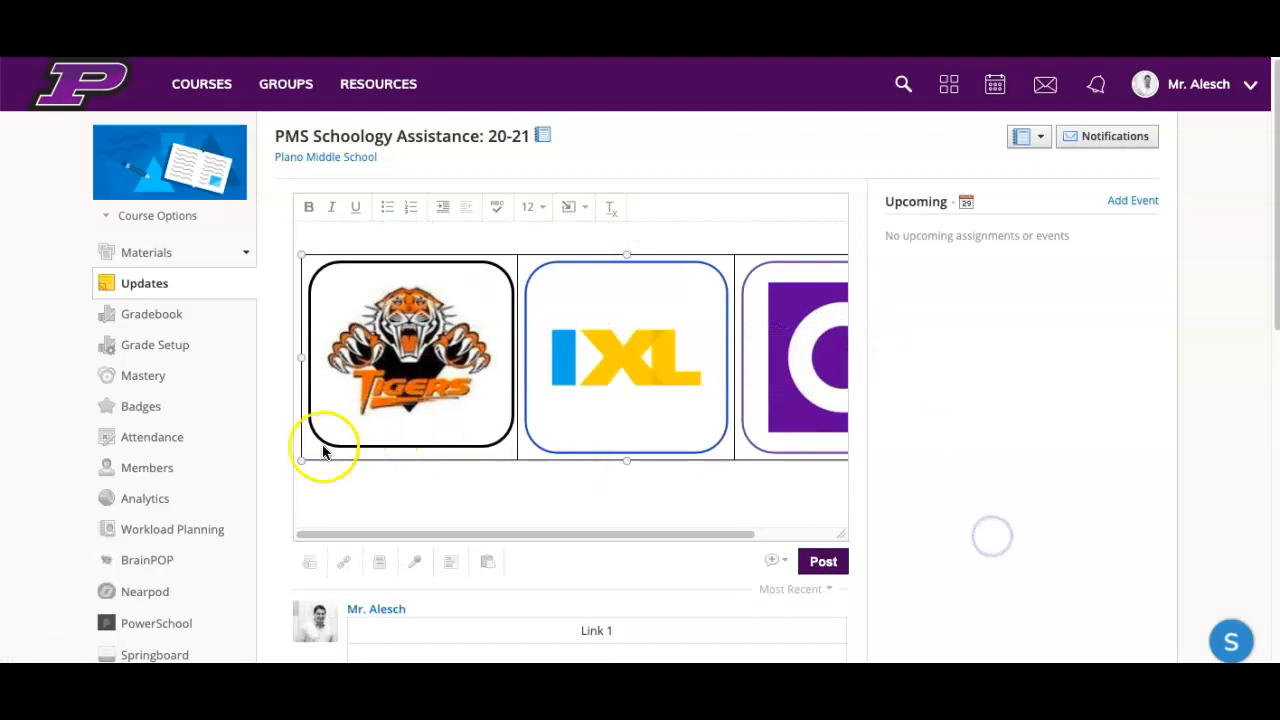
{"action": "left_click_drag", "start_coordinate": [300, 457], "coordinate": [409, 408]}
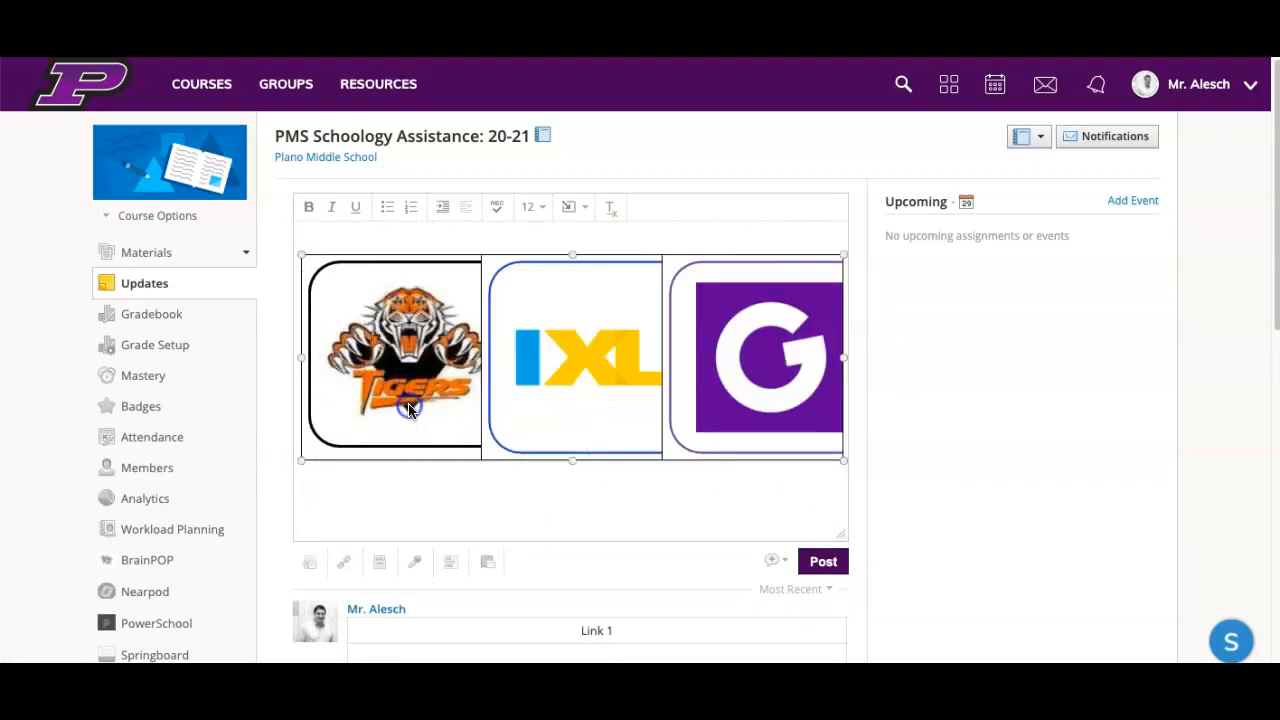
Step: Shrink the Tigers, IXL and G logos to fit inside their table cells and post the update as an announcement
{"action": "left_click", "coordinate": [397, 368]}
{"action": "left_click_drag", "start_coordinate": [305, 447], "coordinate": [402, 381]}
{"action": "left_click", "coordinate": [490, 453]}
{"action": "left_click_drag", "start_coordinate": [490, 455], "coordinate": [571, 377]}
{"action": "left_click", "coordinate": [729, 400]}
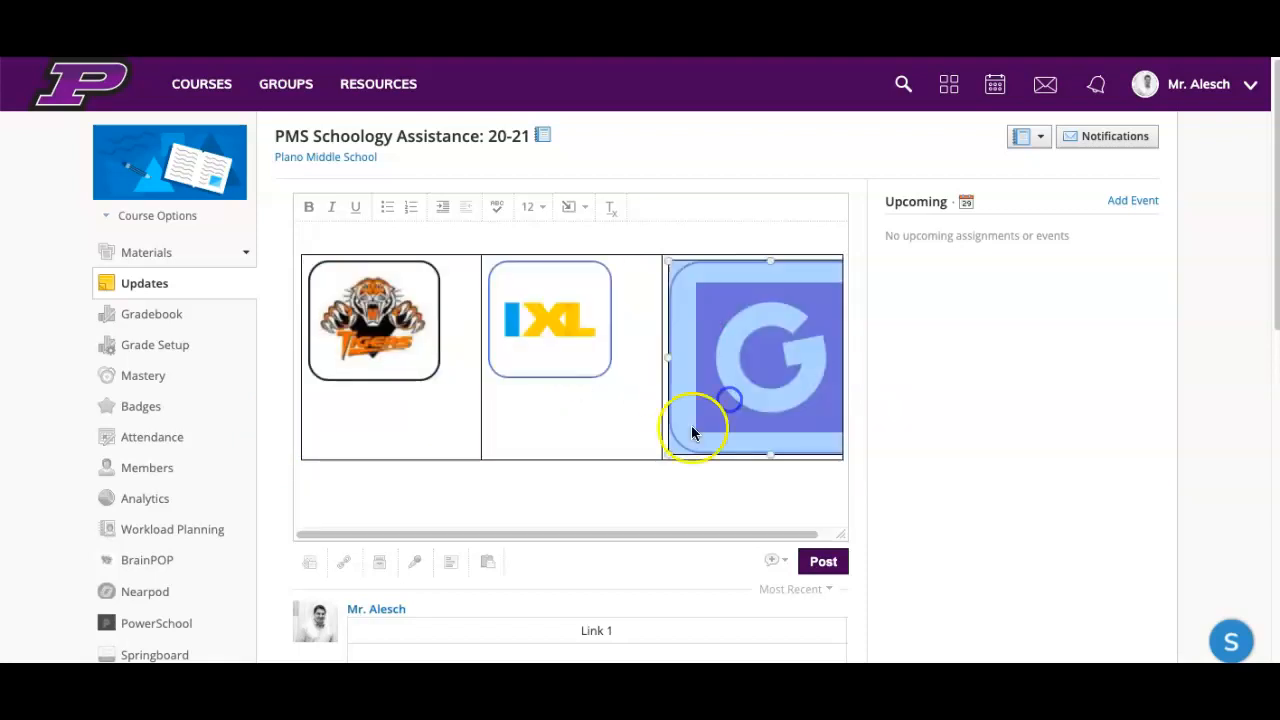
{"action": "left_click_drag", "start_coordinate": [663, 457], "coordinate": [744, 380]}
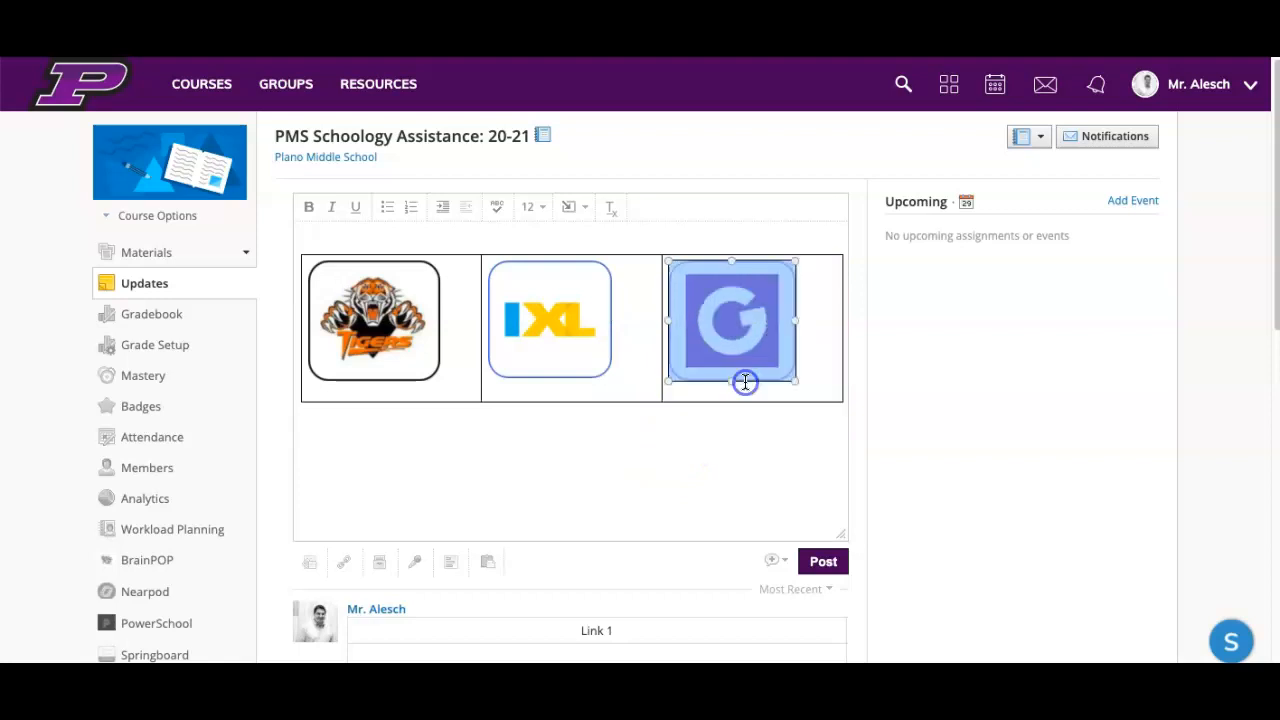
{"action": "left_click", "coordinate": [601, 505]}
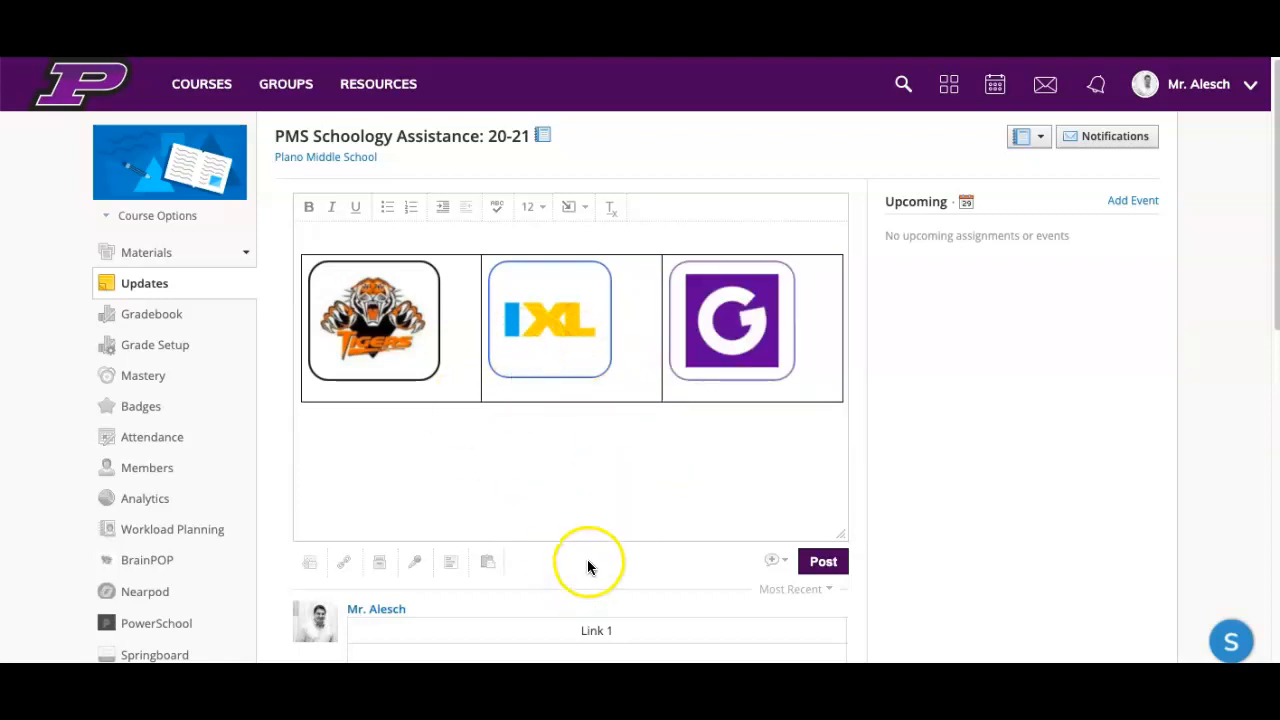
{"action": "left_click", "coordinate": [770, 561]}
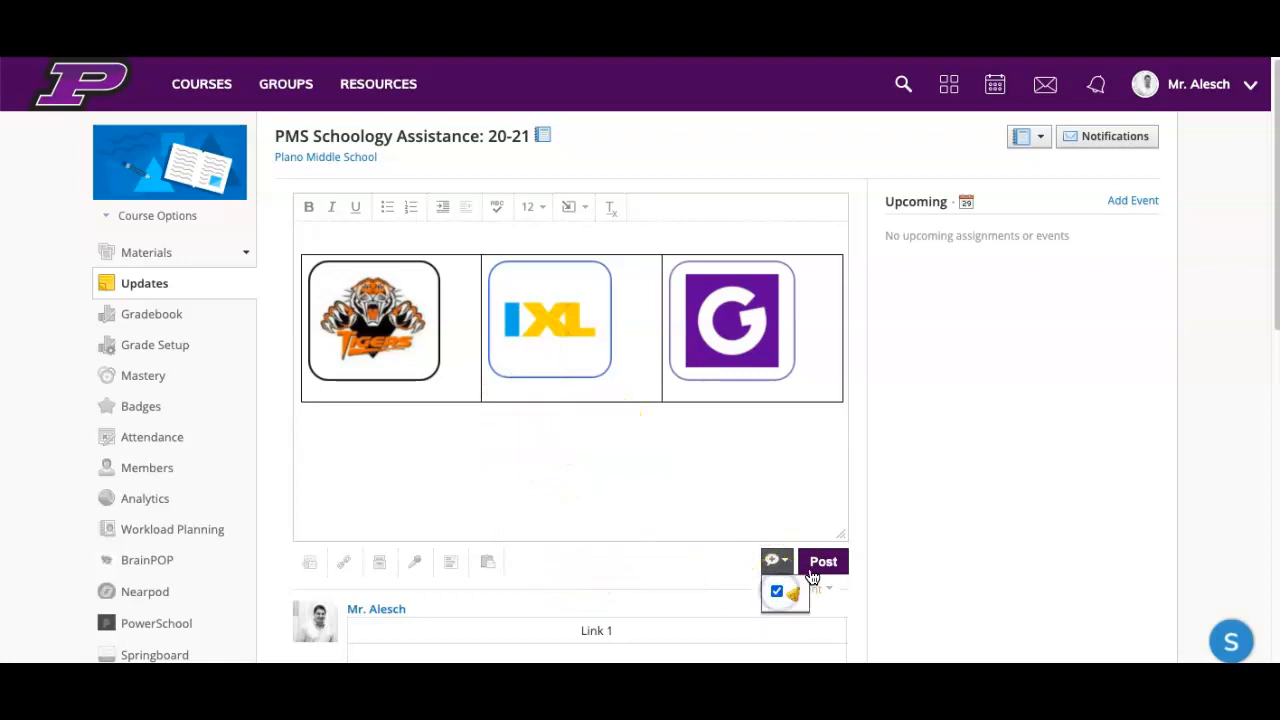
{"action": "left_click", "coordinate": [820, 564]}
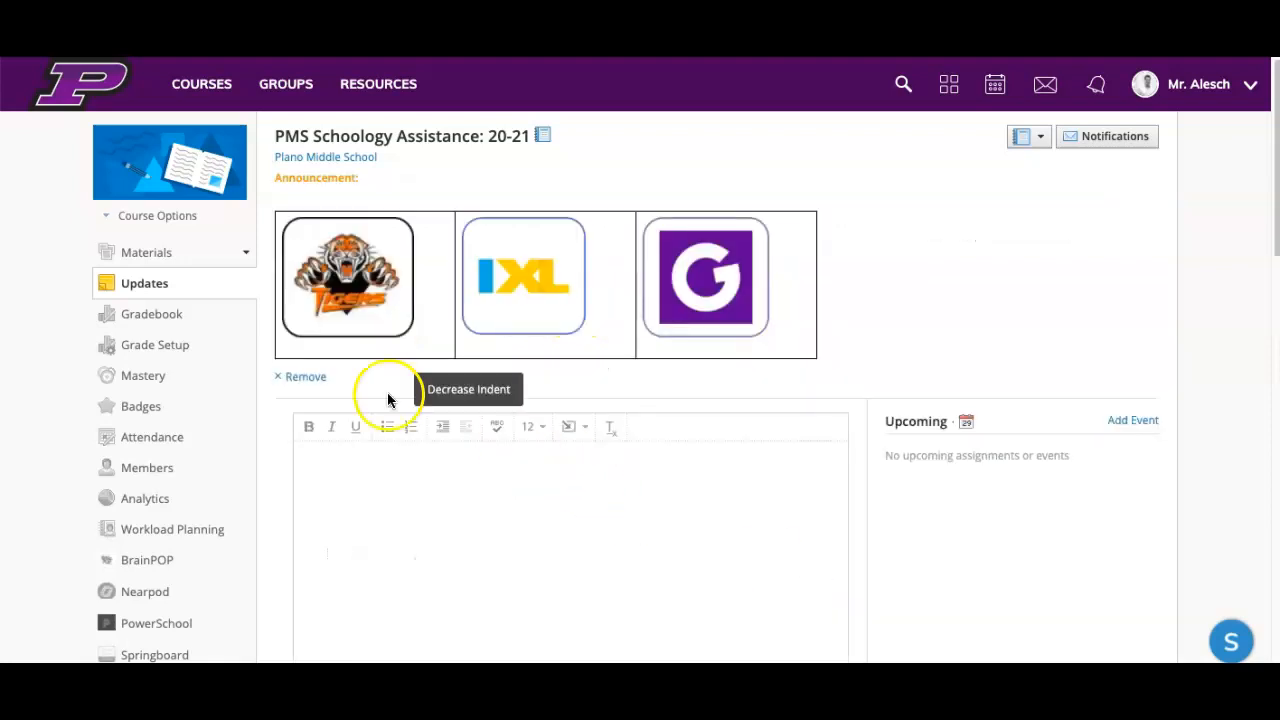
Step: Open the "Banner Update" page from the course materials for editing and shrink the G, IXL and Tigers logos in its table
{"action": "left_click", "coordinate": [134, 251]}
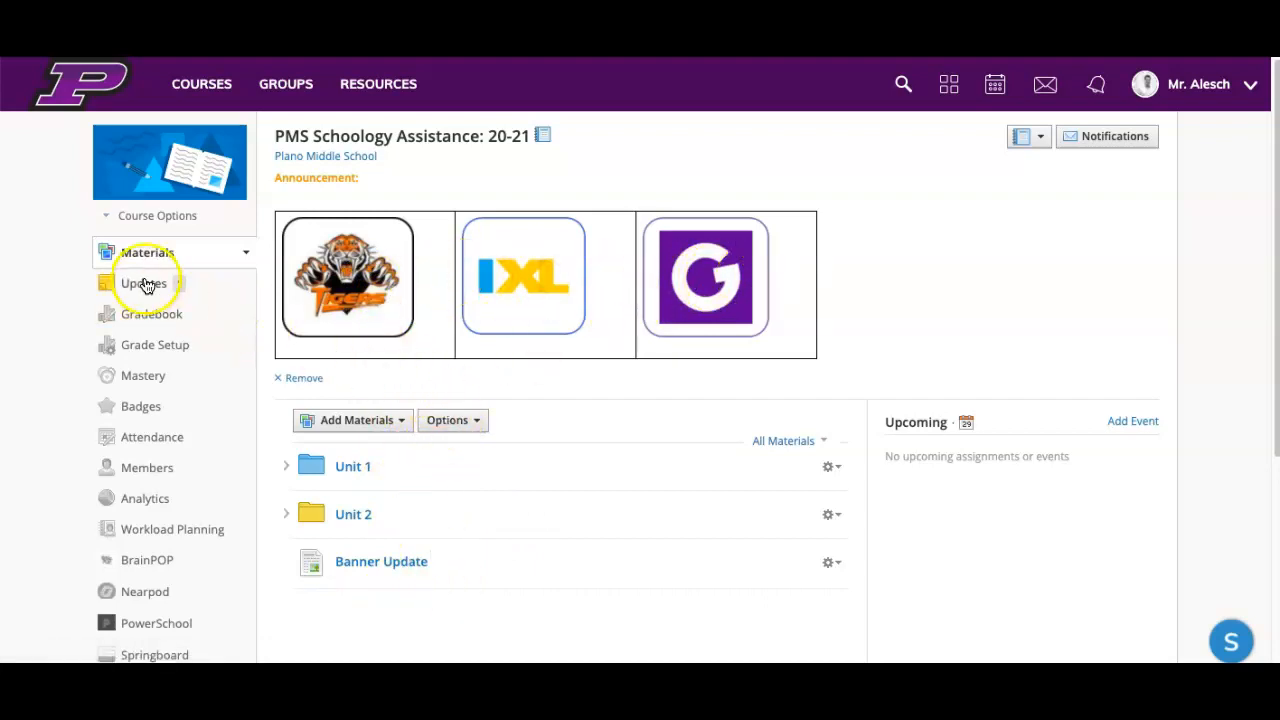
{"action": "left_click", "coordinate": [838, 563]}
{"action": "left_click", "coordinate": [855, 592]}
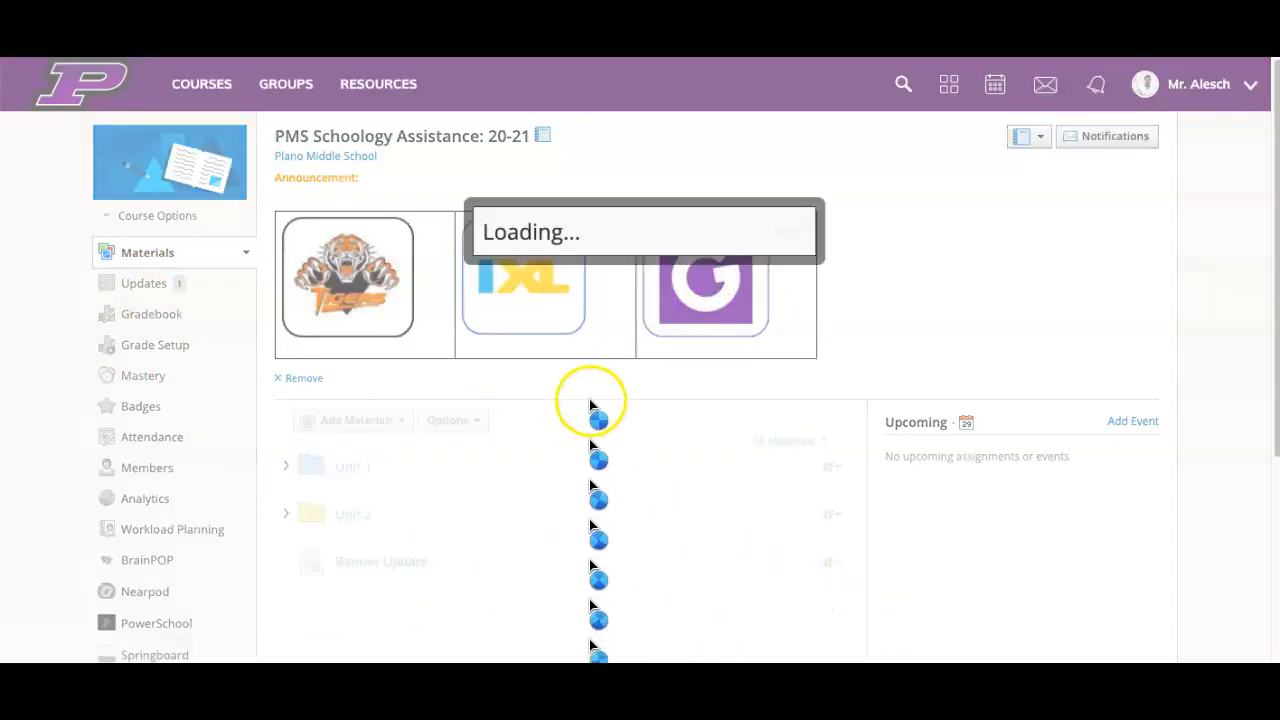
{"action": "left_click", "coordinate": [588, 447]}
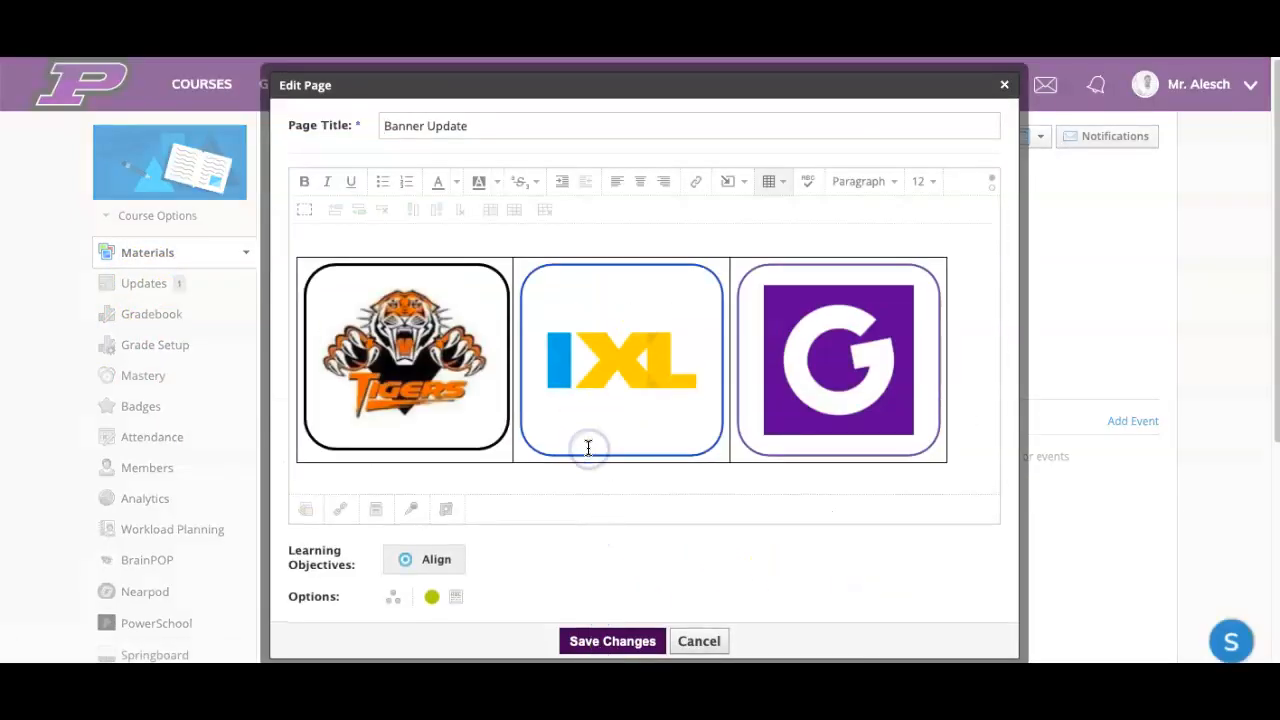
{"action": "left_click", "coordinate": [744, 410]}
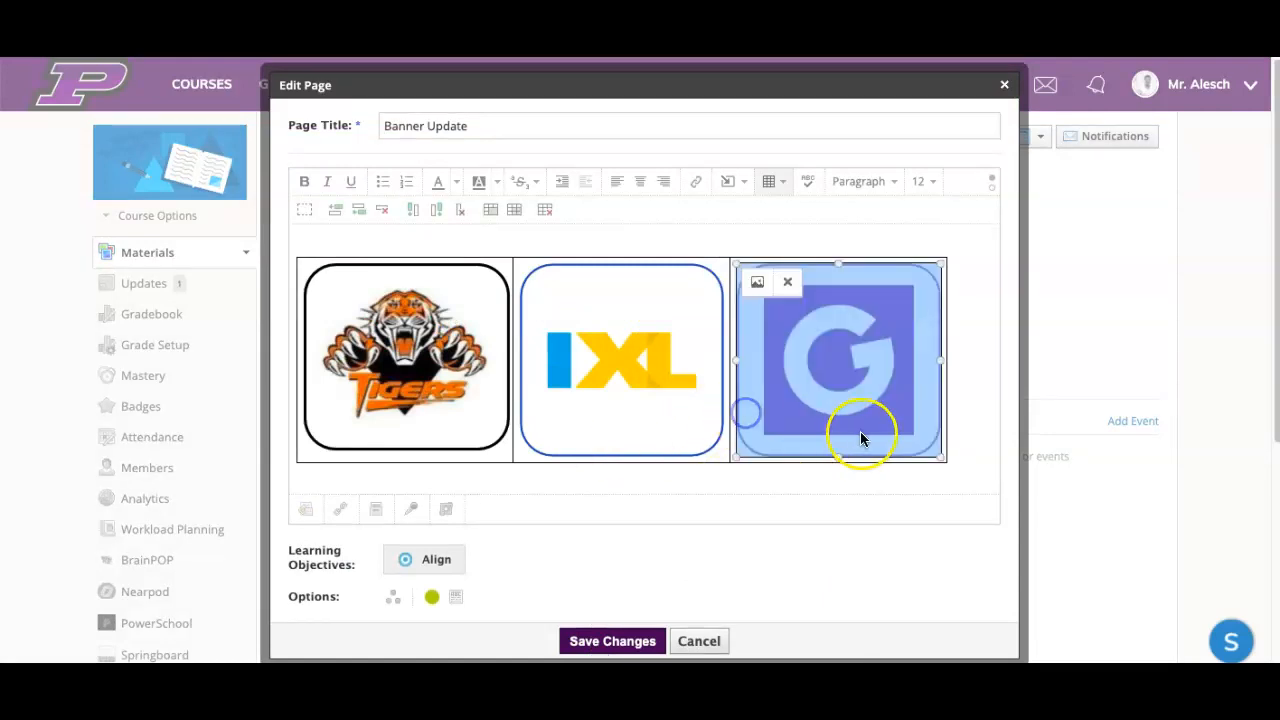
{"action": "left_click_drag", "start_coordinate": [944, 457], "coordinate": [845, 366]}
{"action": "left_click", "coordinate": [580, 363]}
{"action": "left_click_drag", "start_coordinate": [726, 451], "coordinate": [627, 373]}
{"action": "left_click", "coordinate": [404, 346]}
{"action": "left_click_drag", "start_coordinate": [508, 453], "coordinate": [428, 358]}
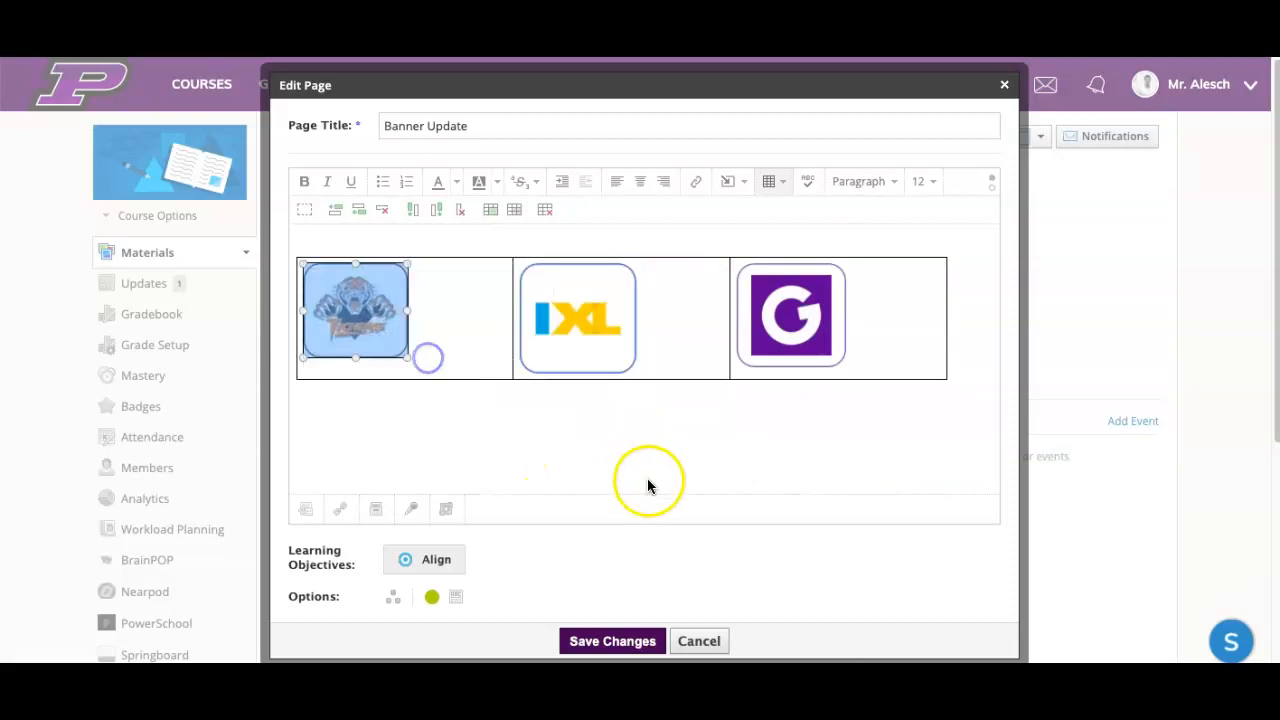
{"action": "left_click", "coordinate": [602, 435]}
Step: Move the Tigers, IXL and G logos out of the table into one row above it and delete the empty table
{"action": "left_click", "coordinate": [454, 300]}
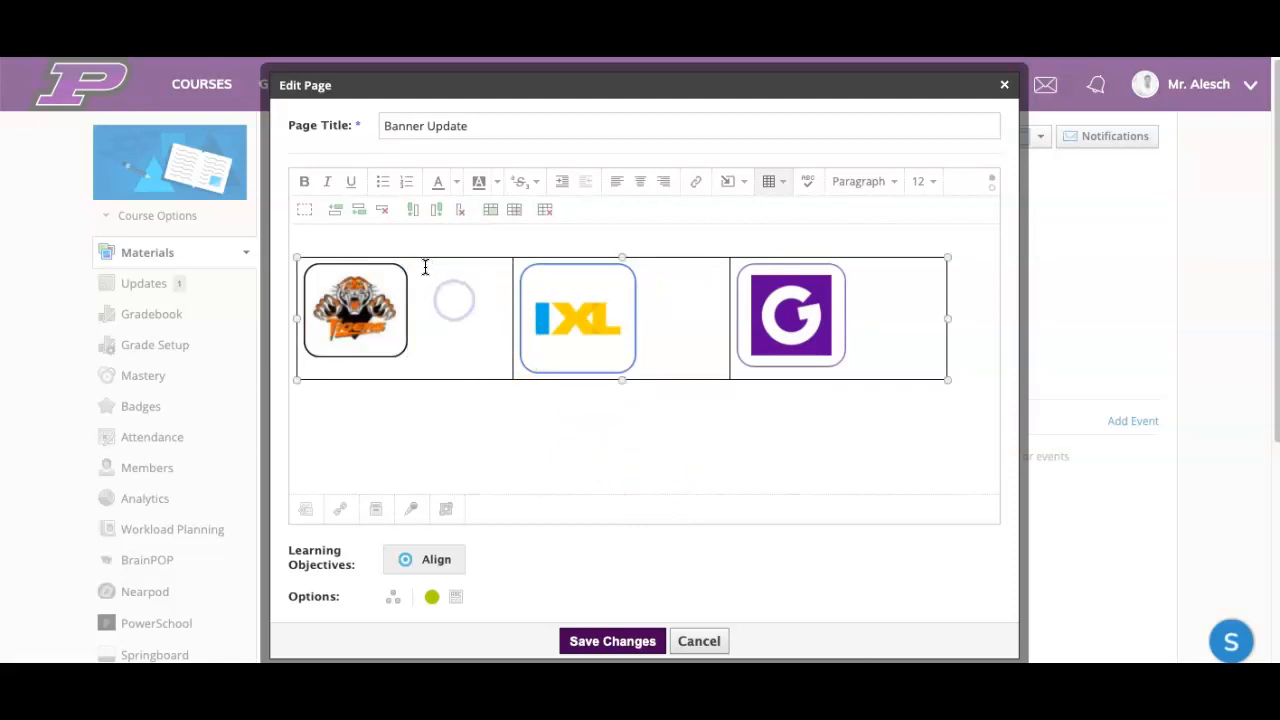
{"action": "left_click", "coordinate": [429, 252]}
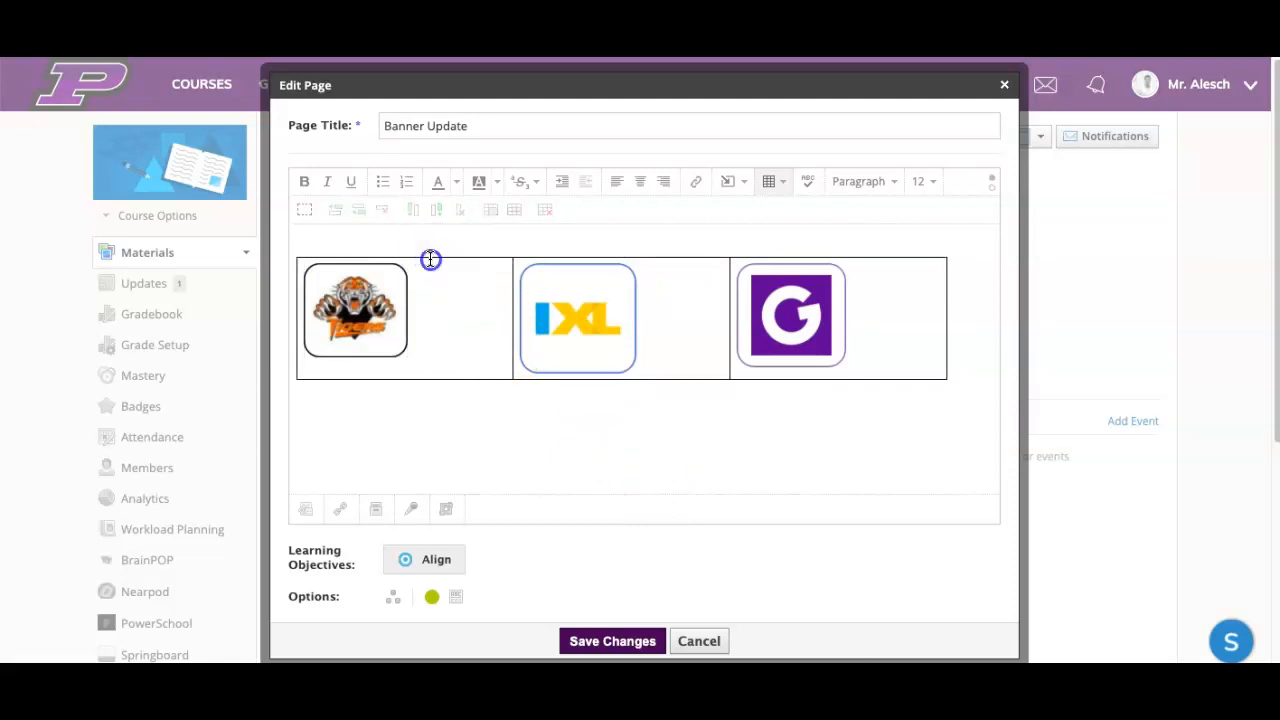
{"action": "left_click", "coordinate": [430, 259]}
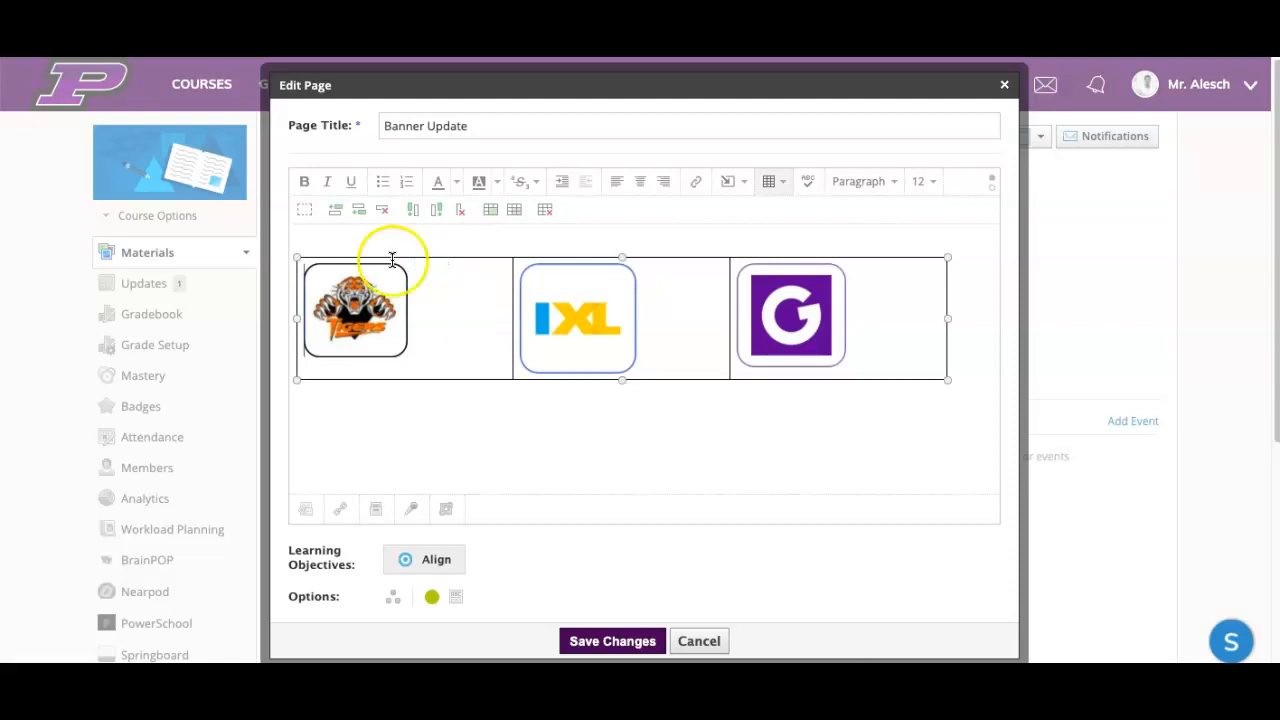
{"action": "left_click", "coordinate": [309, 213]}
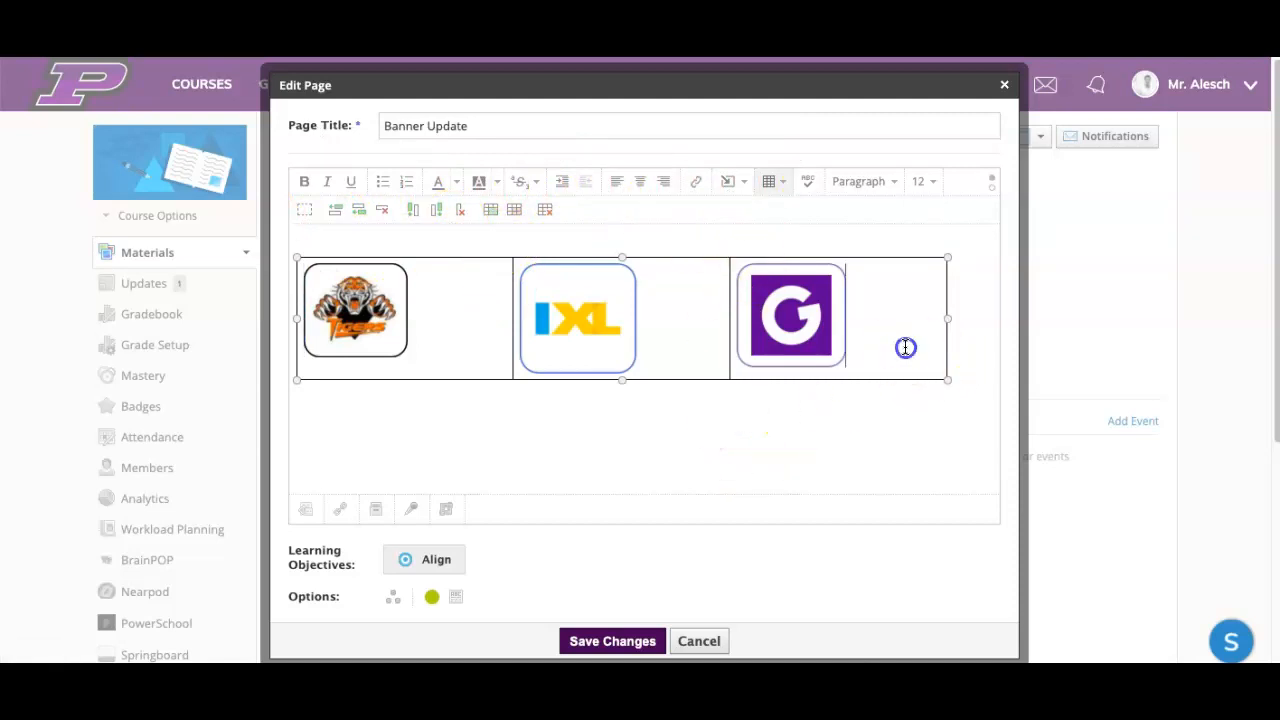
{"action": "left_click_drag", "start_coordinate": [366, 327], "coordinate": [366, 438]}
{"action": "left_click_drag", "start_coordinate": [568, 427], "coordinate": [549, 296]}
{"action": "left_click_drag", "start_coordinate": [790, 410], "coordinate": [680, 280]}
{"action": "left_click", "coordinate": [883, 386]}
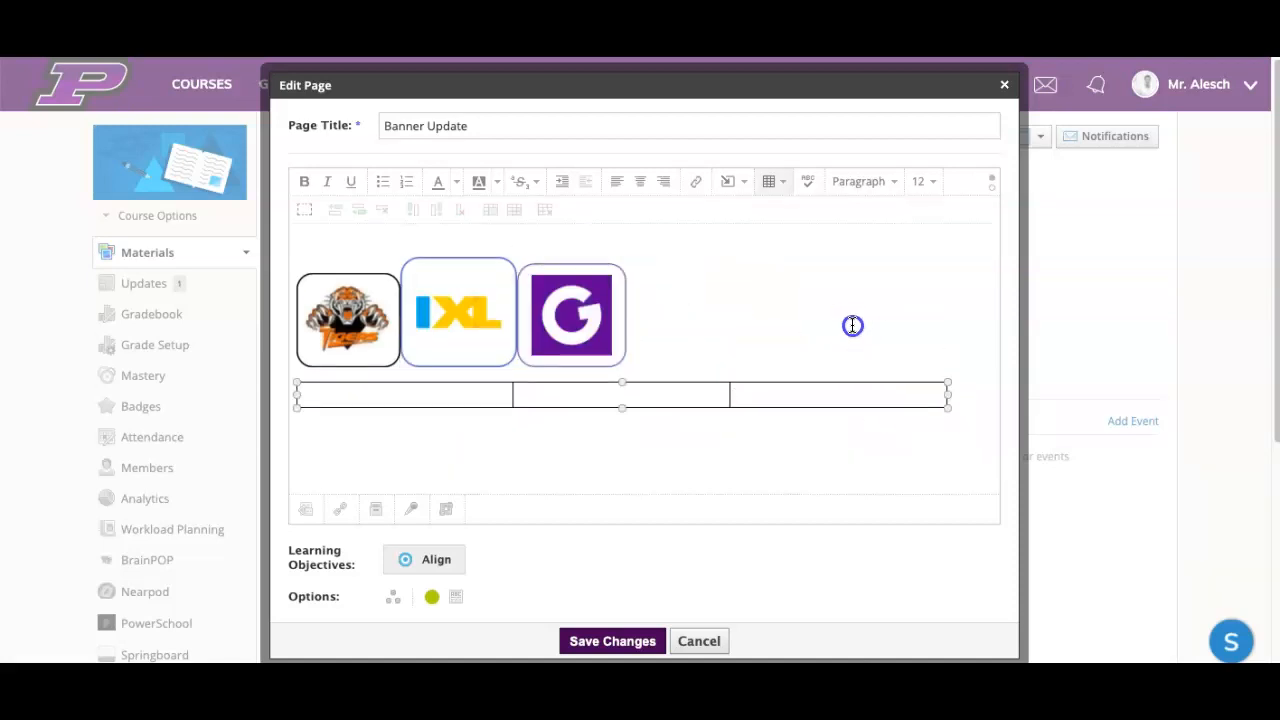
{"action": "key", "text": "Delete"}
Step: Insert a period as a spacer between the Tigers and IXL logos and between the IXL and G logos
{"action": "left_click", "coordinate": [460, 286]}
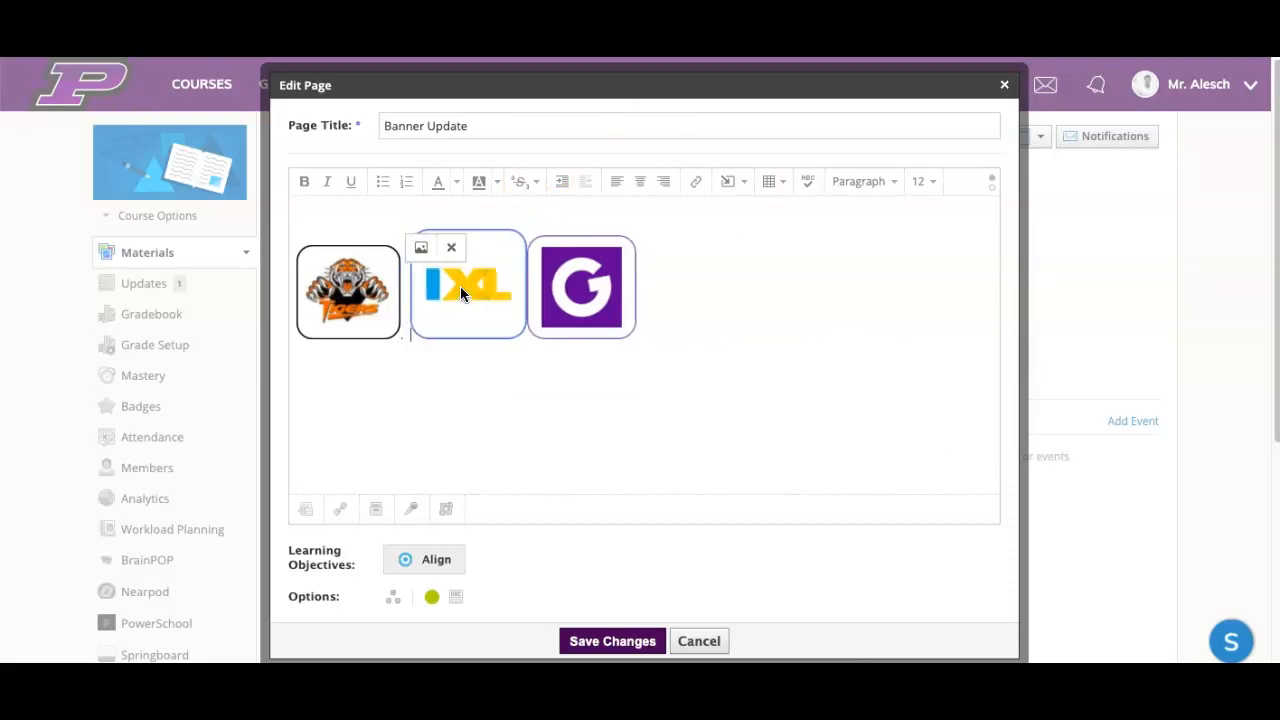
{"action": "left_click", "coordinate": [566, 312]}
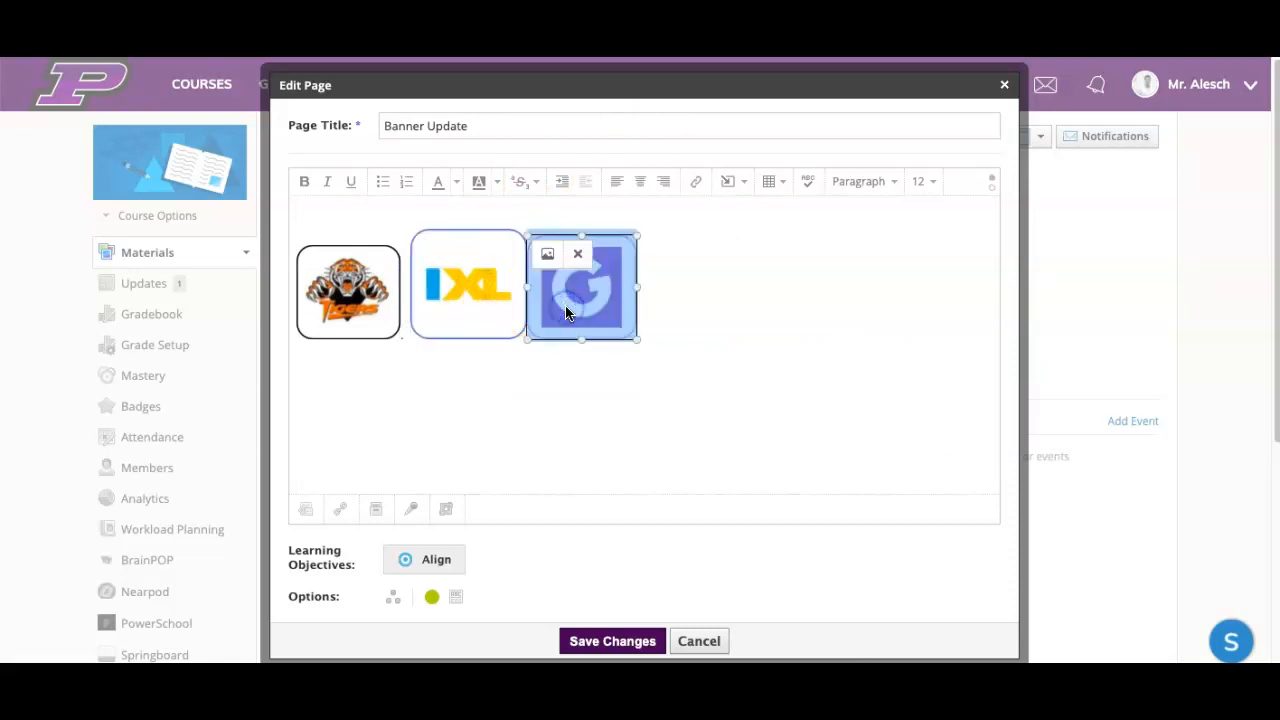
{"action": "key", "text": "Left"}
{"action": "type", "text": "."}
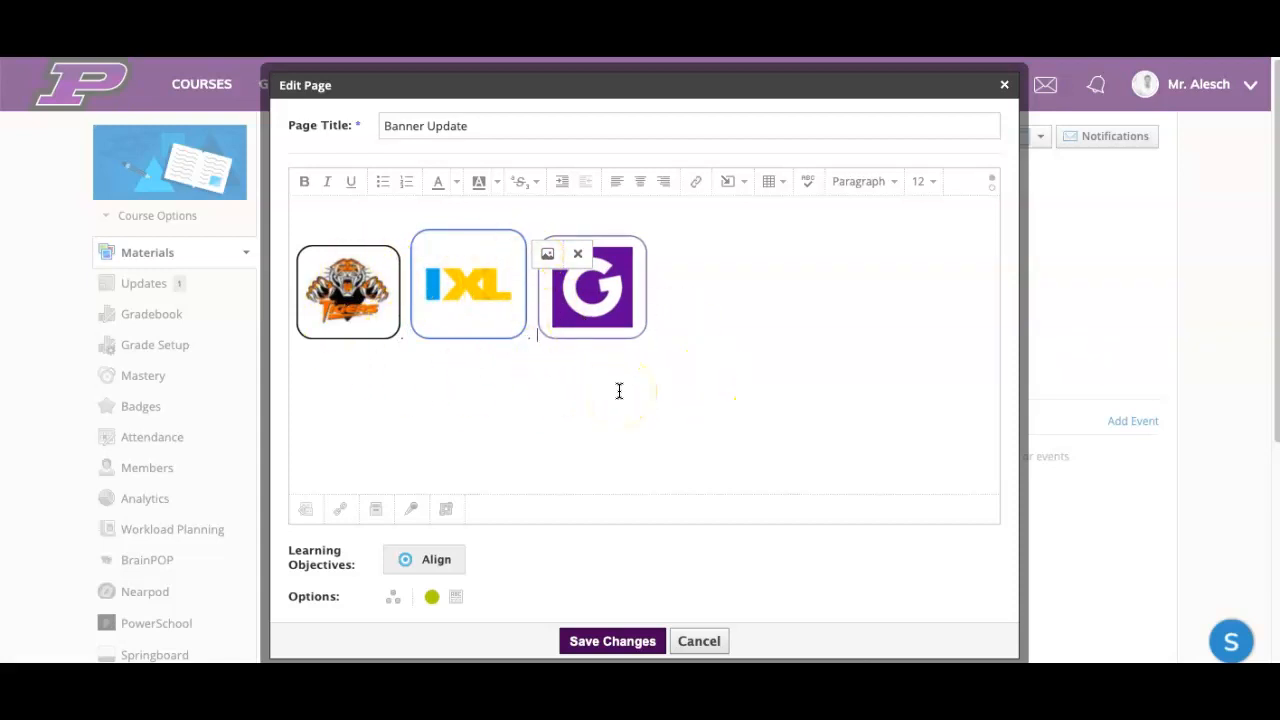
Step: Copy the page's entire logo row and save the changes to the "Banner Update" page
{"action": "left_click", "coordinate": [634, 446]}
{"action": "key", "text": "ctrl+a"}
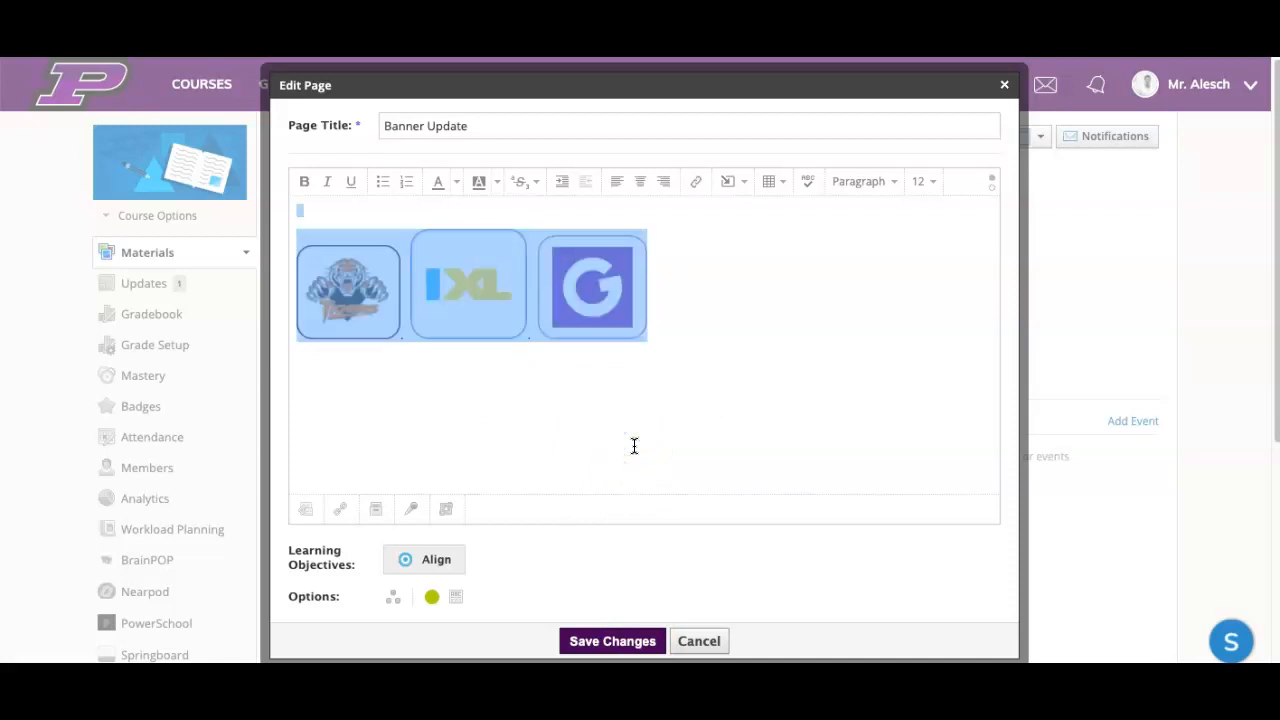
{"action": "left_click", "coordinate": [613, 641]}
Step: Paste the copied logo row into a new course update and post it as an announcement
{"action": "left_click", "coordinate": [139, 285]}
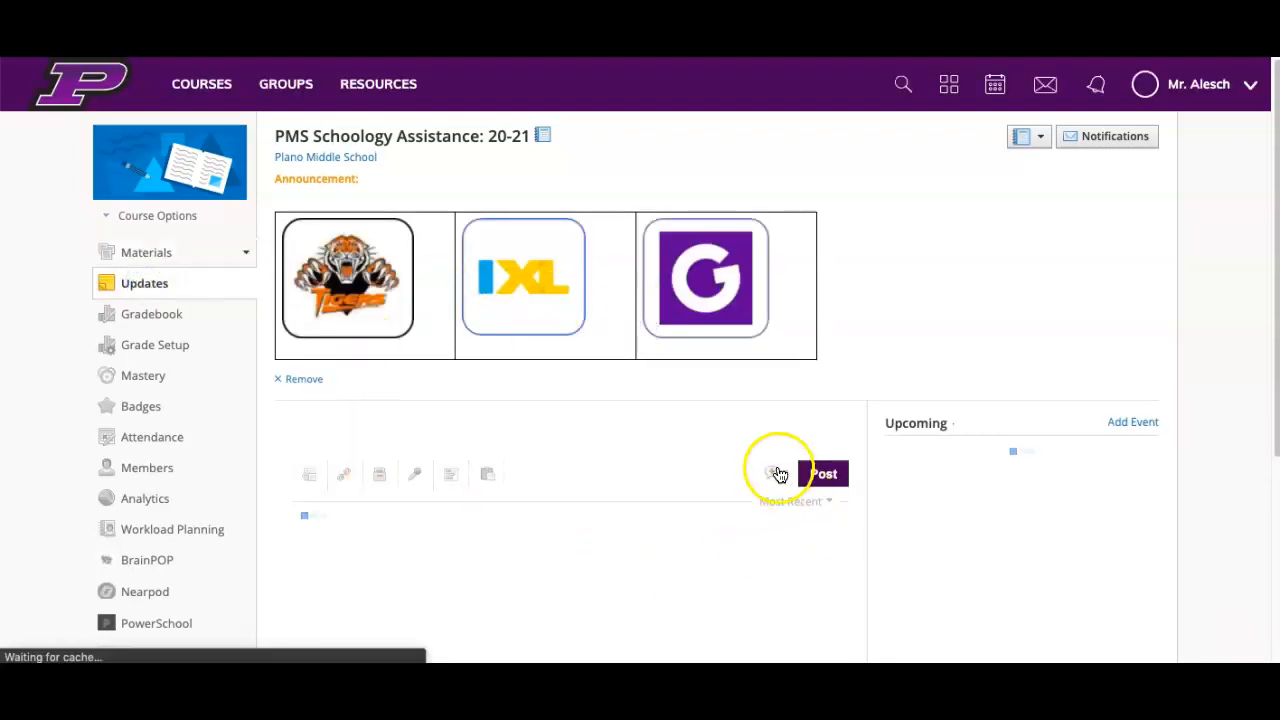
{"action": "left_click", "coordinate": [782, 558]}
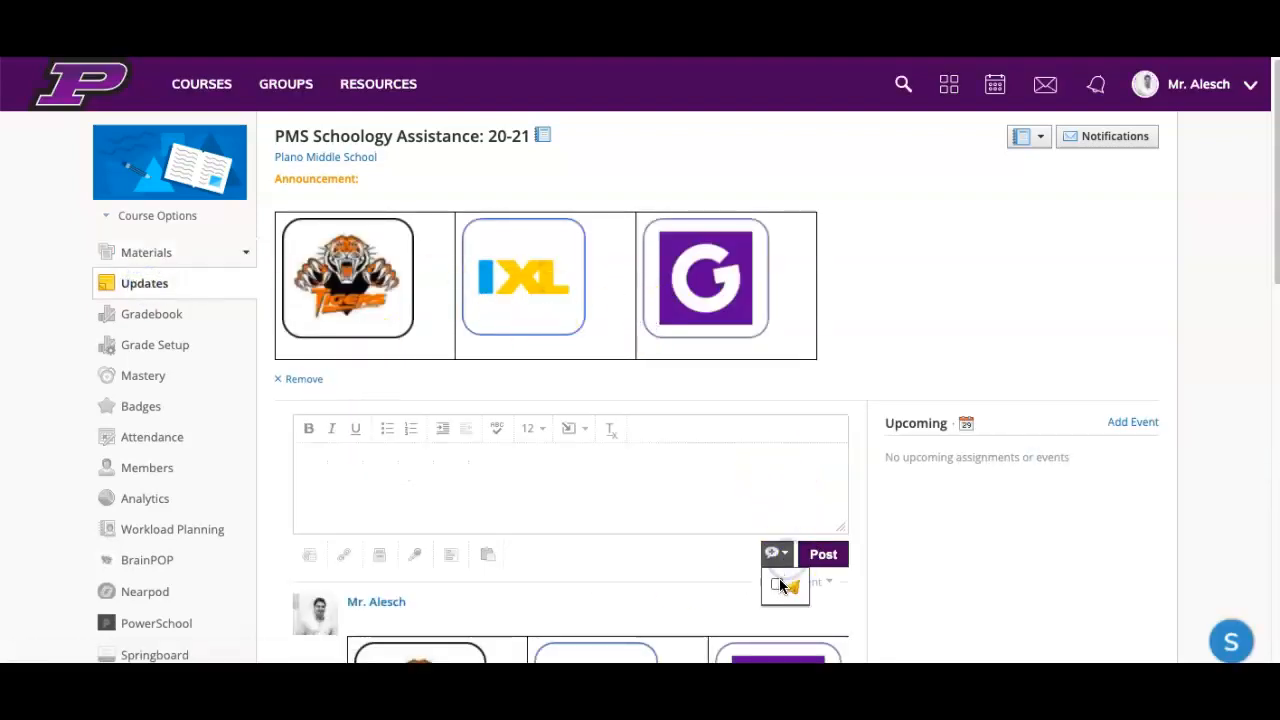
{"action": "left_click", "coordinate": [825, 558]}
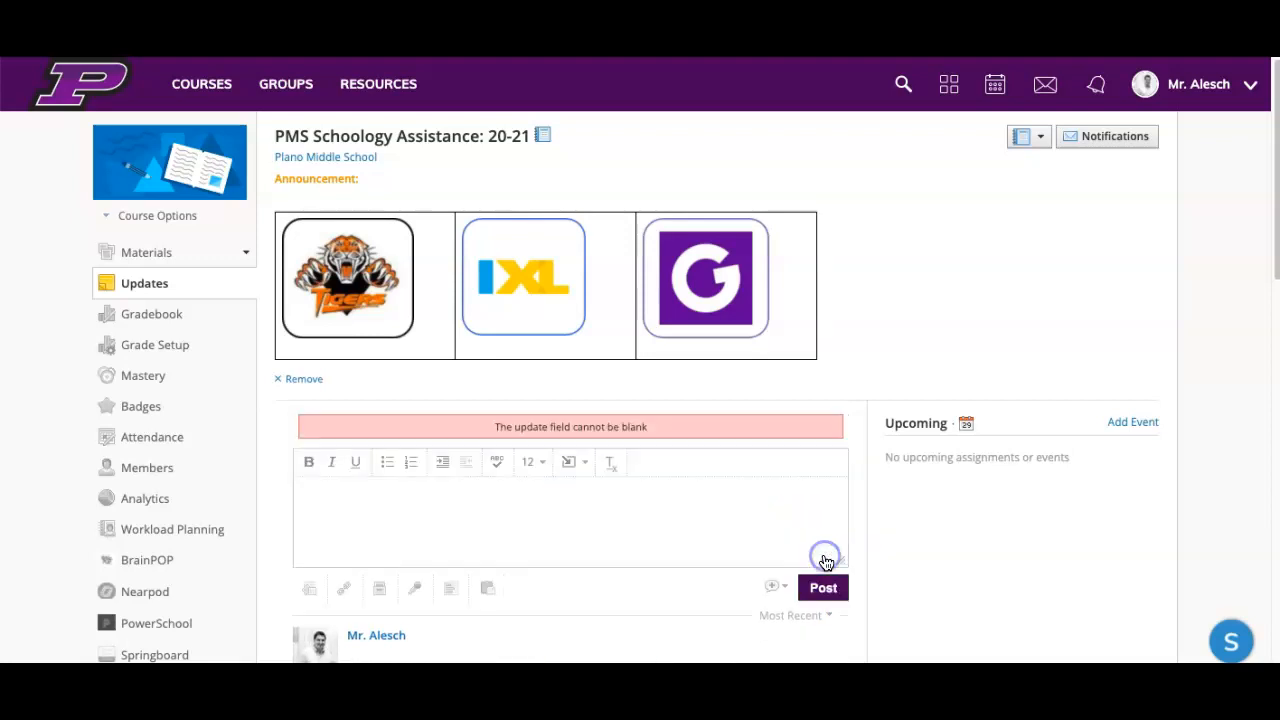
{"action": "left_click", "coordinate": [729, 497]}
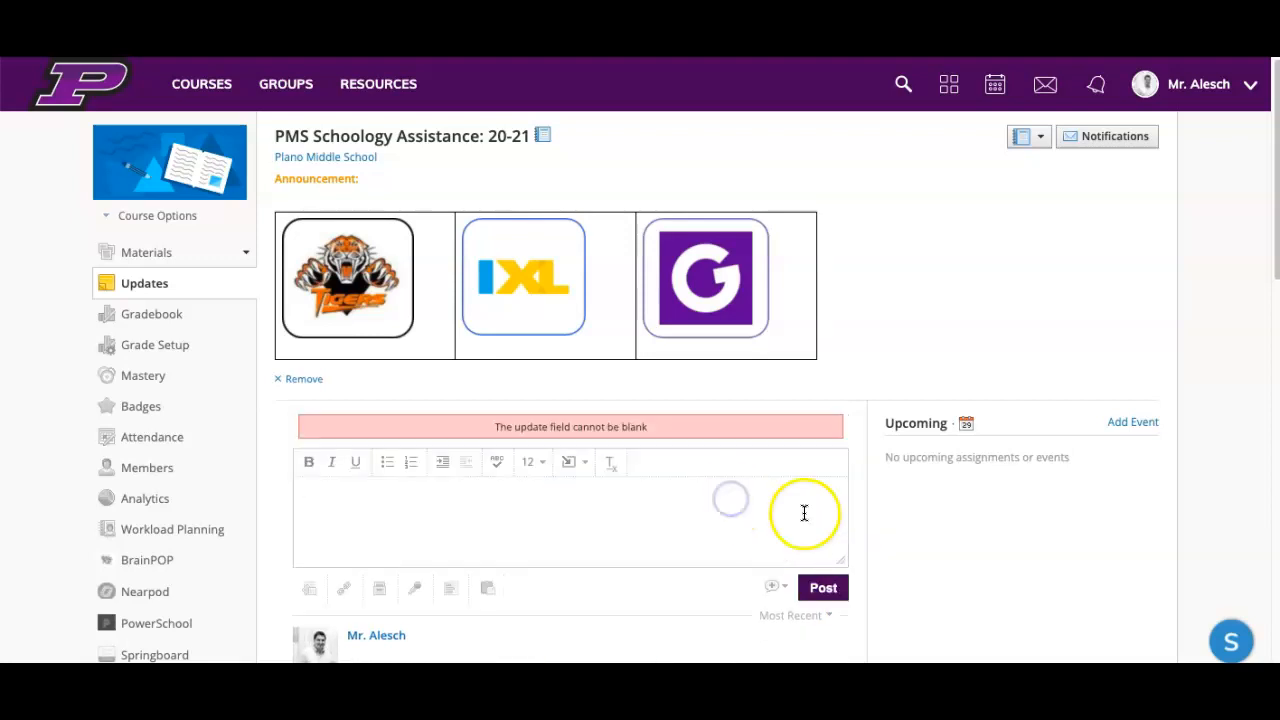
{"action": "key", "text": "ctrl+v"}
{"action": "left_click", "coordinate": [775, 590]}
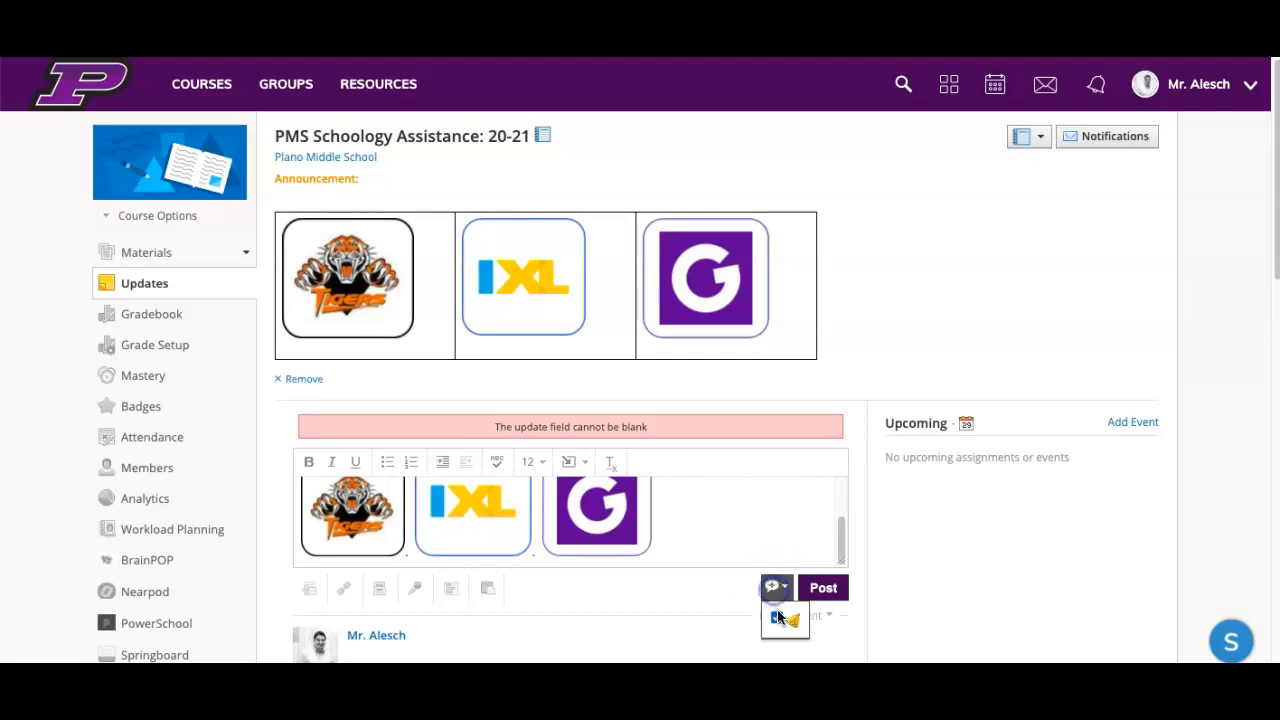
{"action": "left_click", "coordinate": [822, 592]}
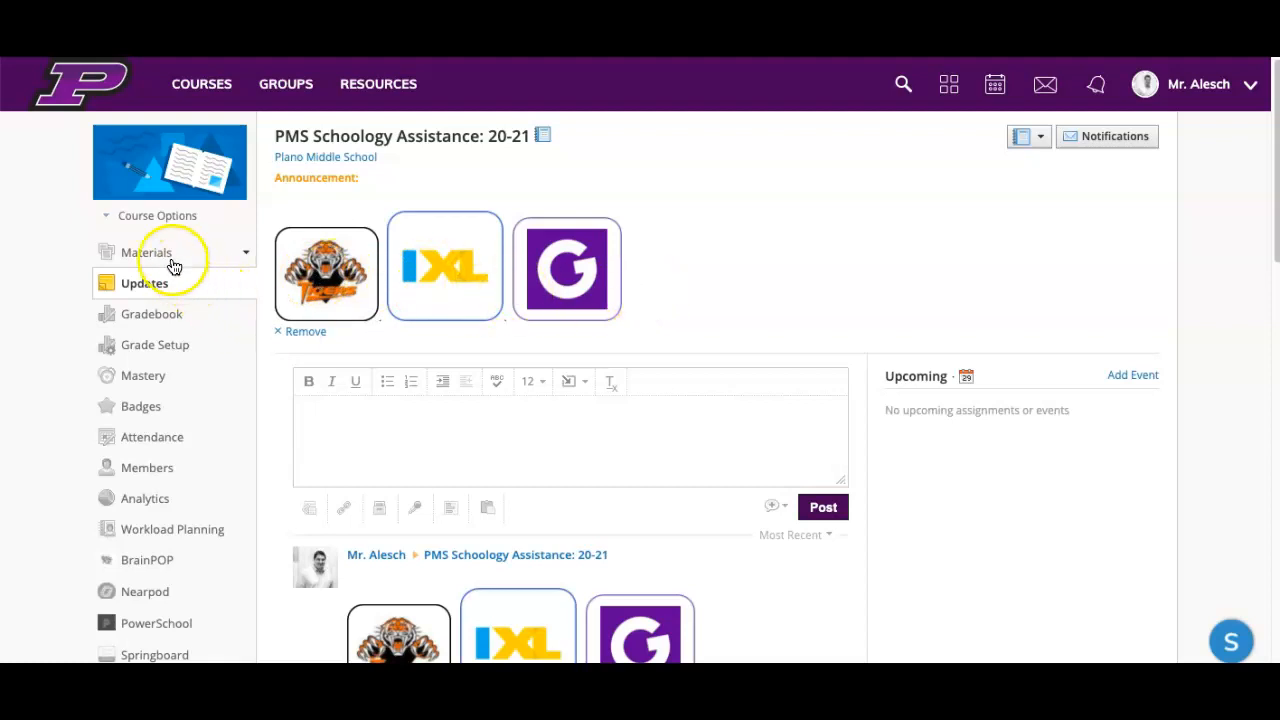
Step: Preview the course as a student member and examine how the logo banner appears above the materials
{"action": "left_click", "coordinate": [155, 216]}
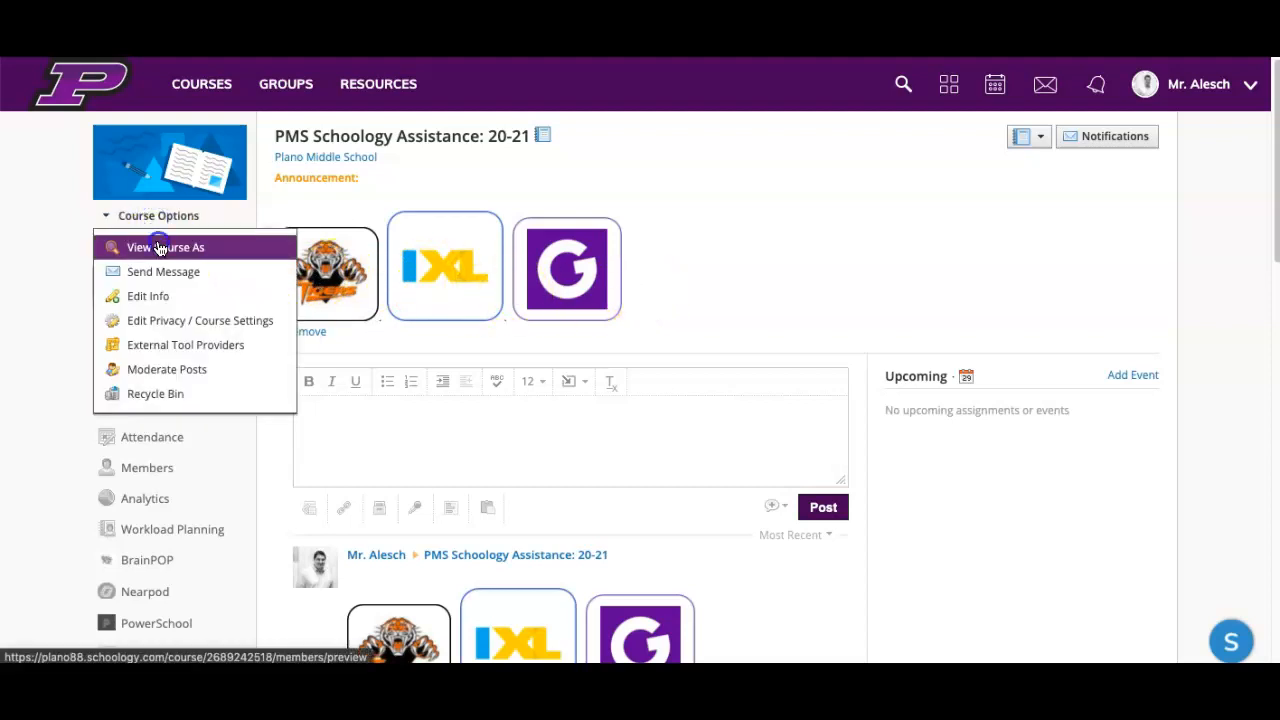
{"action": "left_click", "coordinate": [158, 248]}
{"action": "left_click", "coordinate": [549, 231]}
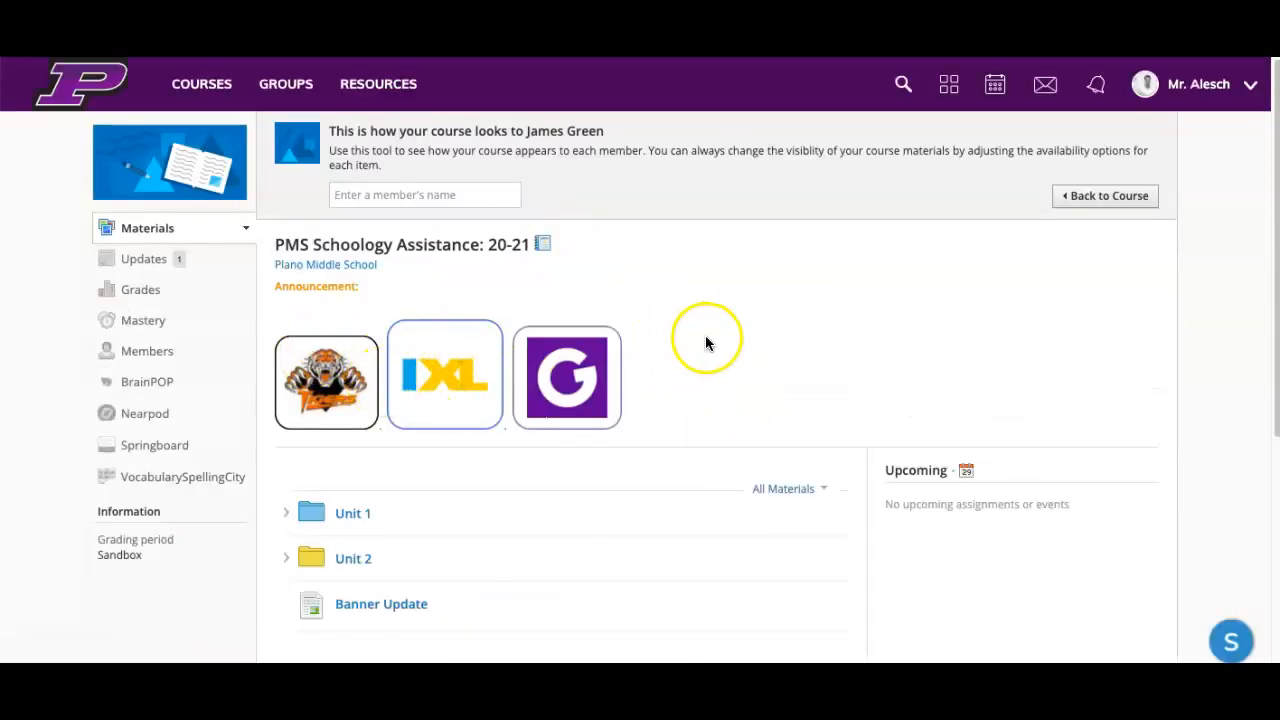
{"action": "scroll", "coordinate": [705, 343], "scroll_direction": "down", "scroll_amount": 1}
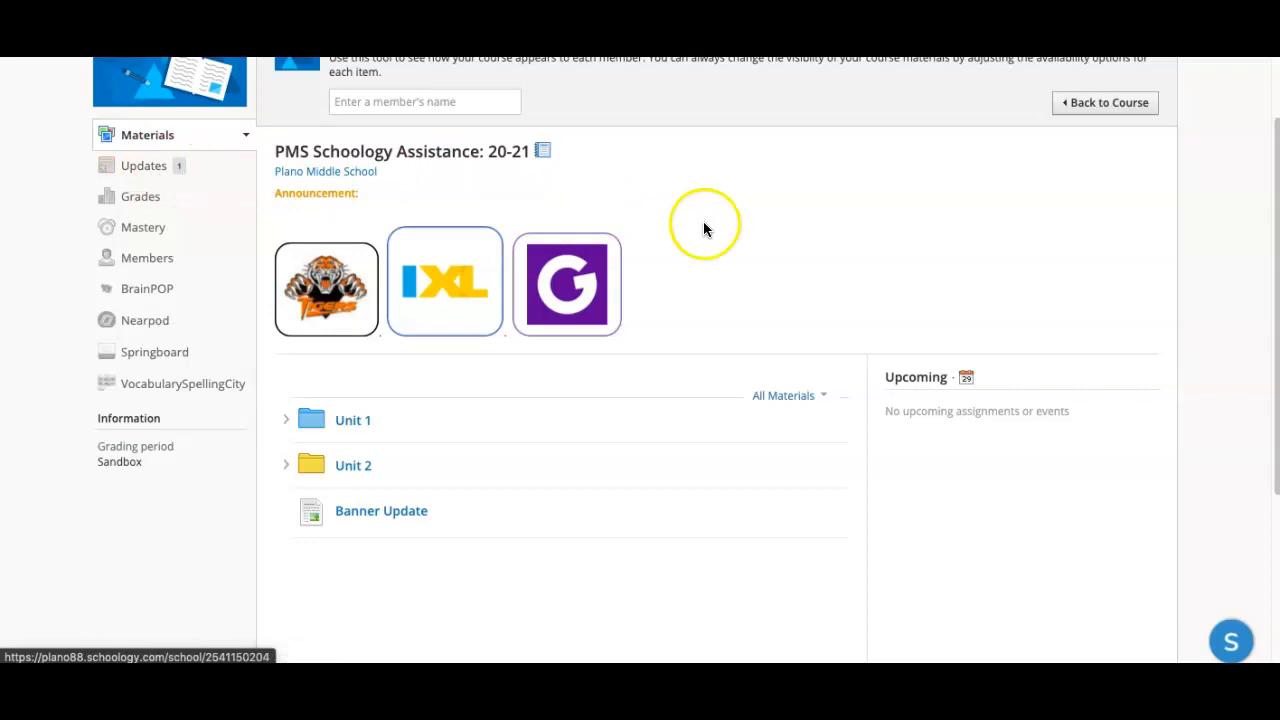
{"action": "scroll", "coordinate": [730, 239], "scroll_direction": "down", "scroll_amount": 1}
{"action": "scroll", "coordinate": [765, 288], "scroll_direction": "up", "scroll_amount": 1}
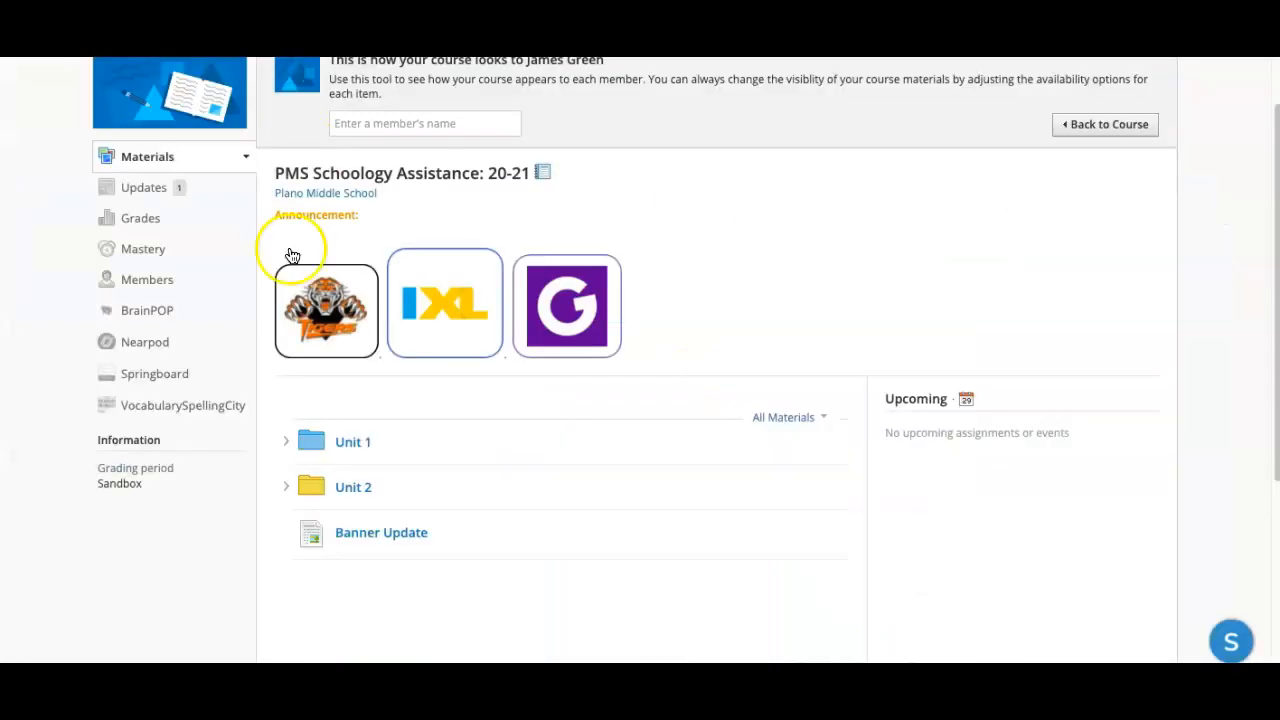
Step: Examine the posted banner updates in the course's updates feed as the student member sees them
{"action": "left_click", "coordinate": [128, 188]}
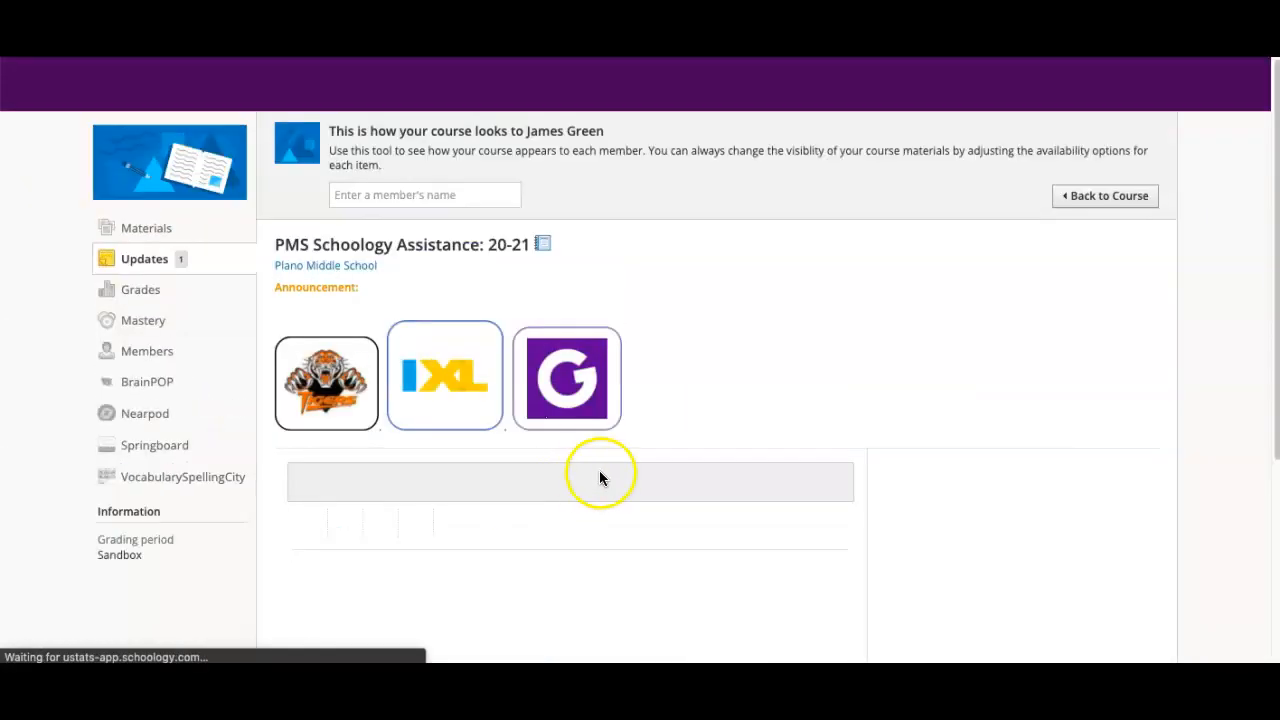
{"action": "scroll", "coordinate": [608, 457], "scroll_direction": "down", "scroll_amount": 4}
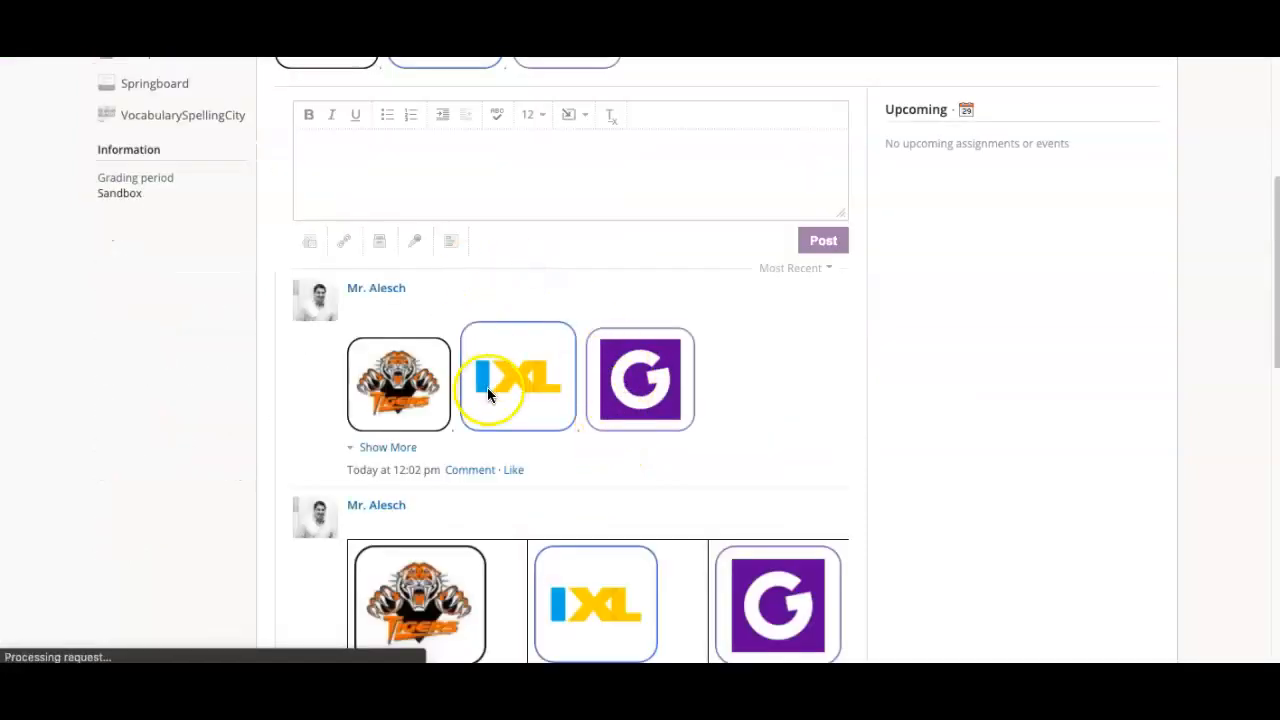
{"action": "scroll", "coordinate": [720, 510], "scroll_direction": "down", "scroll_amount": 2}
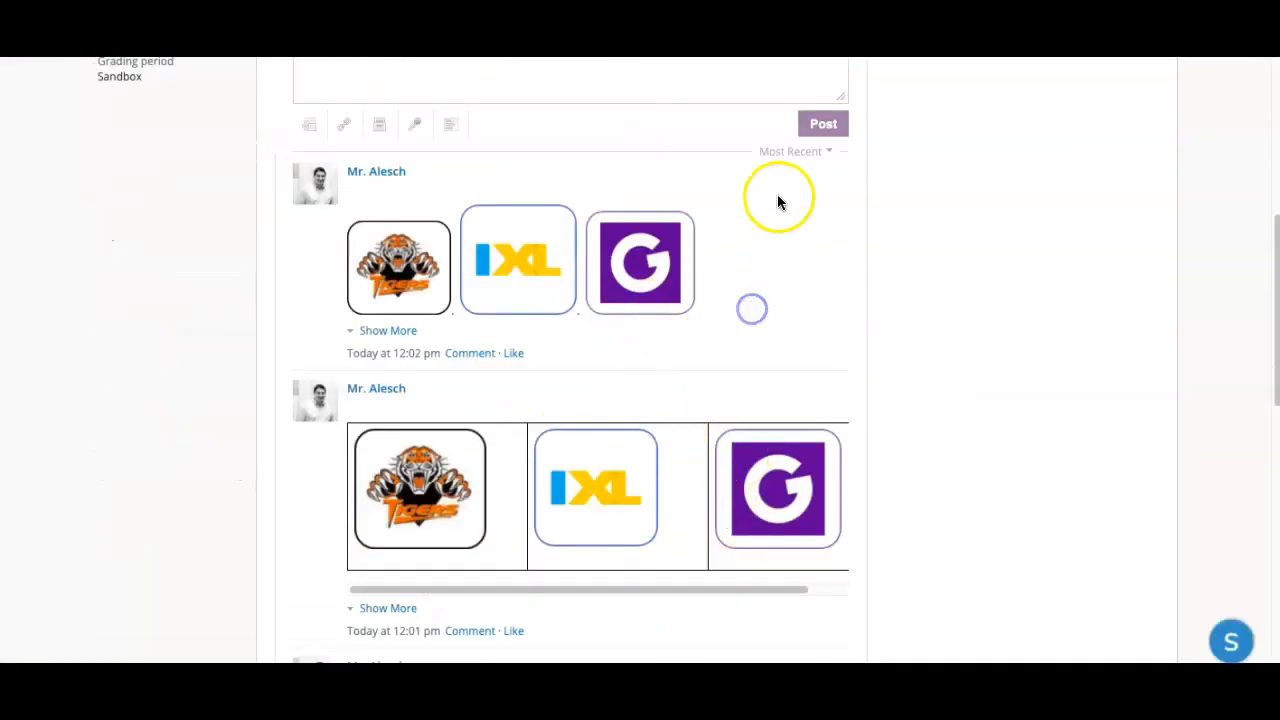
{"action": "left_click", "coordinate": [811, 156]}
{"action": "left_click", "coordinate": [777, 294]}
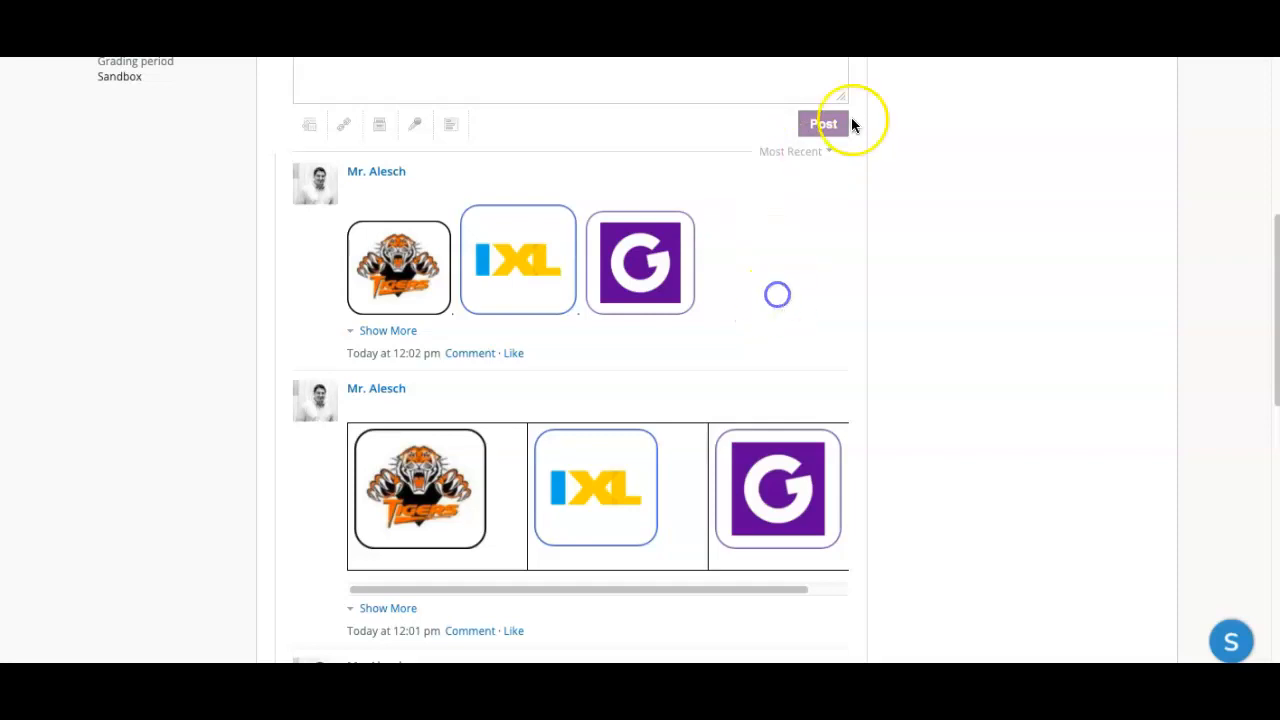
{"action": "scroll", "coordinate": [985, 294], "scroll_direction": "up", "scroll_amount": 5}
Step: Leave the student preview and go to the course's updates feed as the teacher
{"action": "left_click", "coordinate": [1063, 190]}
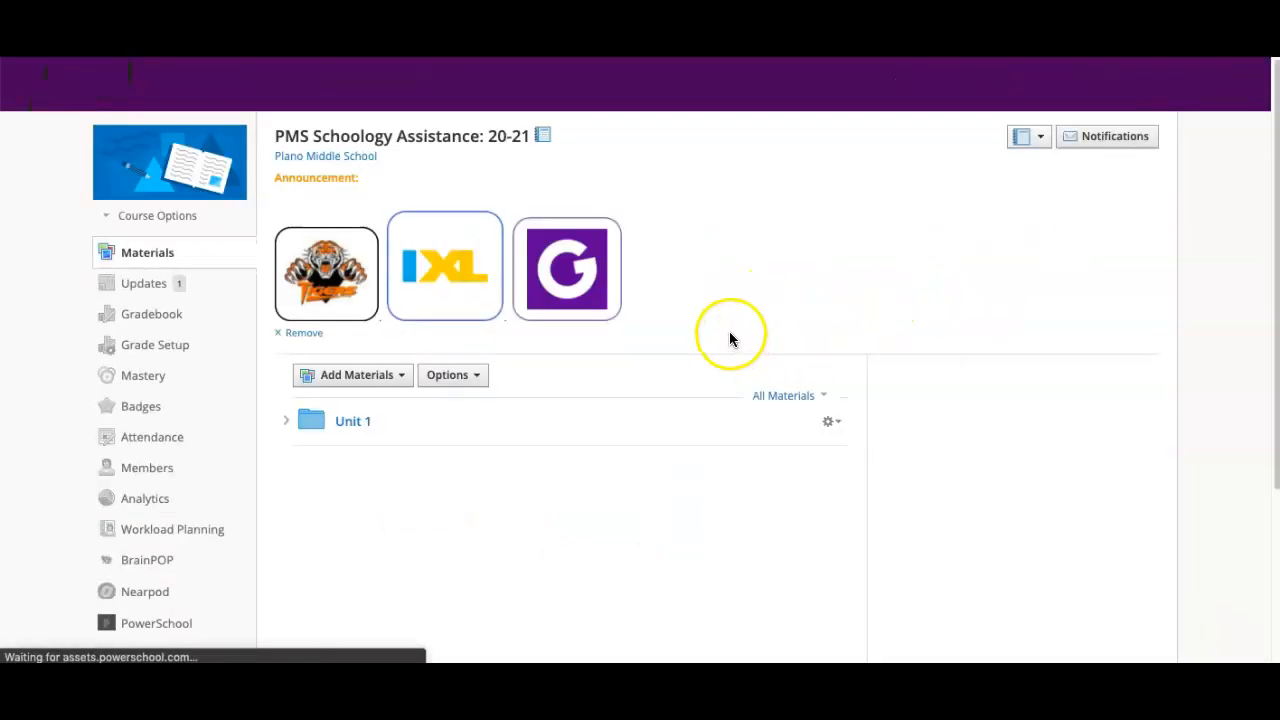
{"action": "left_click", "coordinate": [147, 287]}
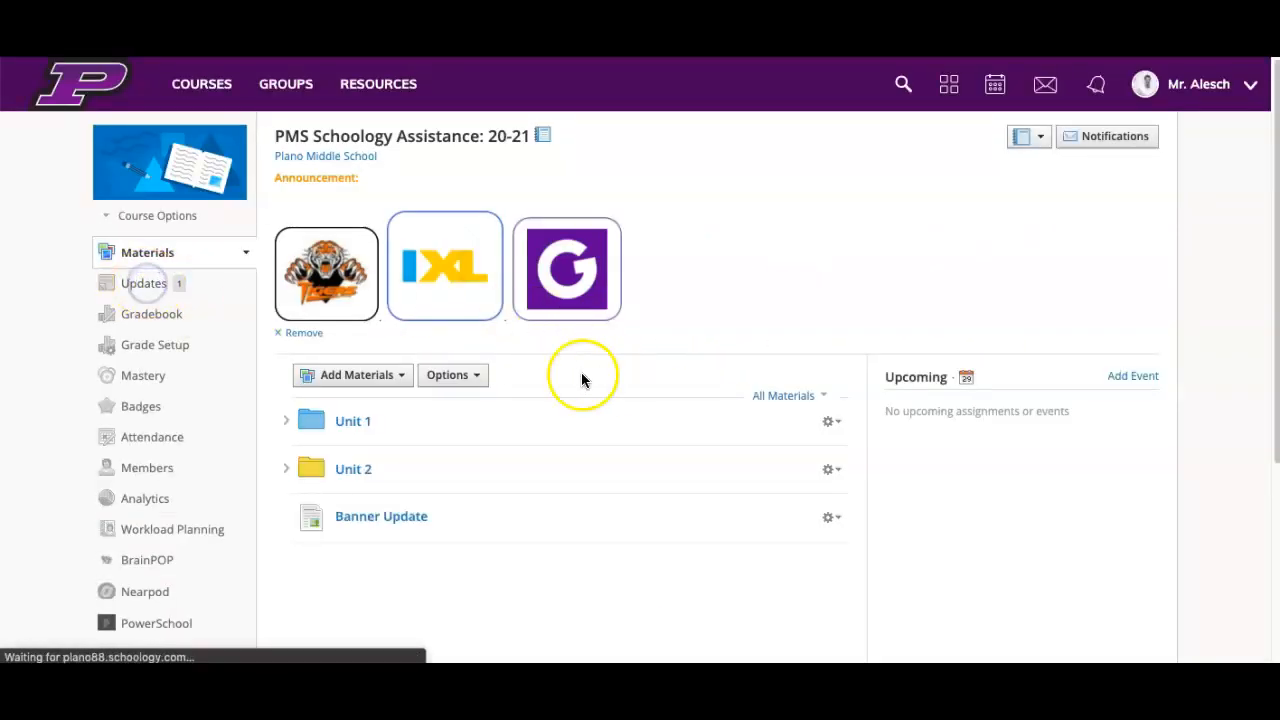
{"action": "scroll", "coordinate": [600, 400], "scroll_direction": "down", "scroll_amount": 2}
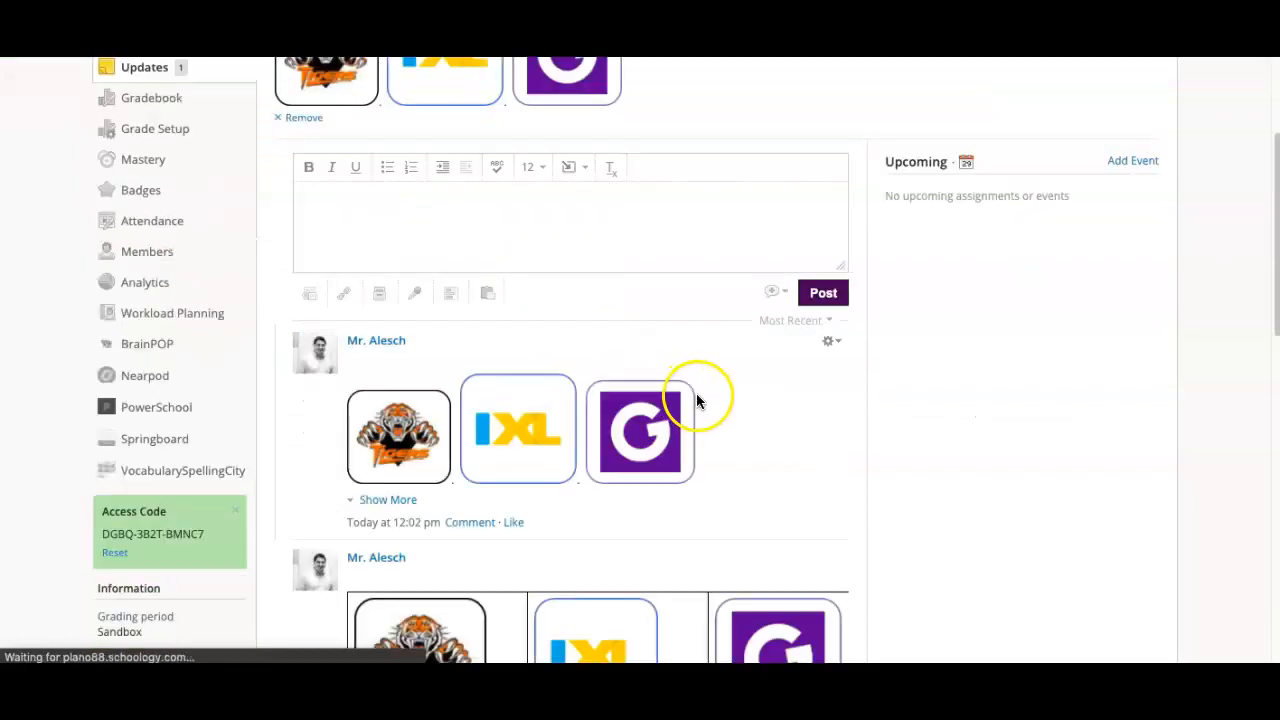
{"action": "left_click", "coordinate": [833, 341]}
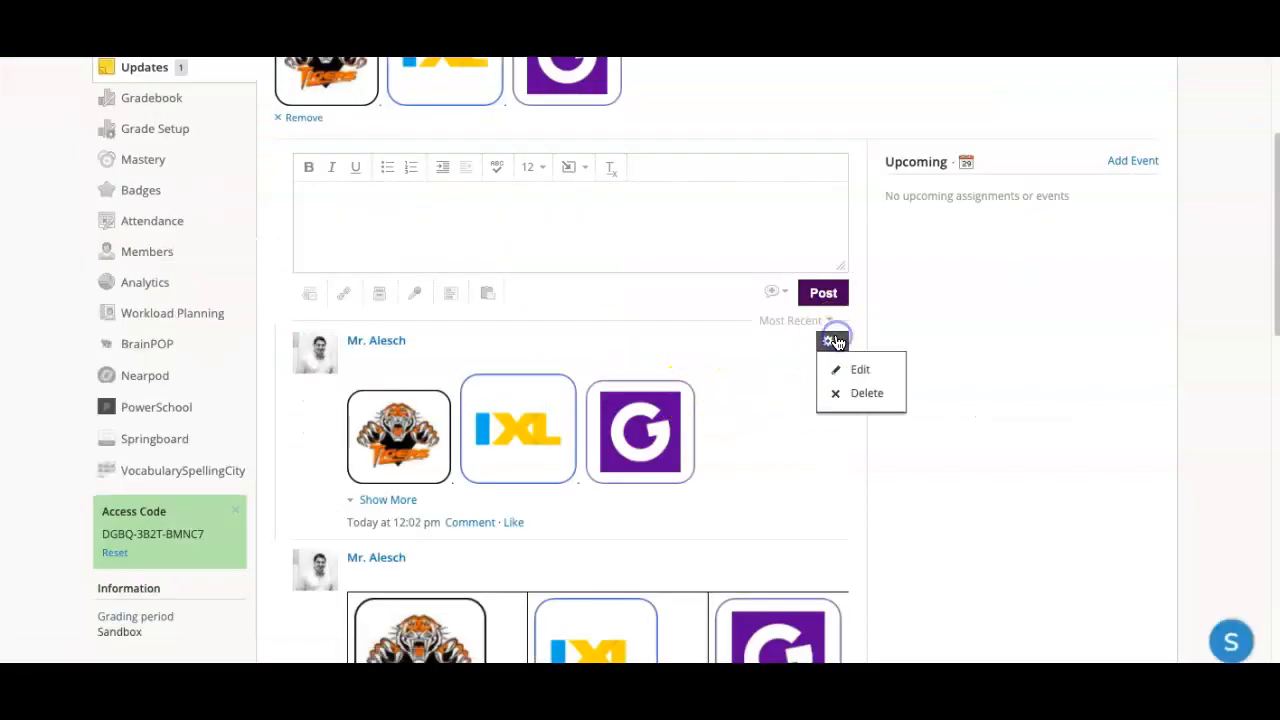
{"action": "left_click", "coordinate": [855, 369]}
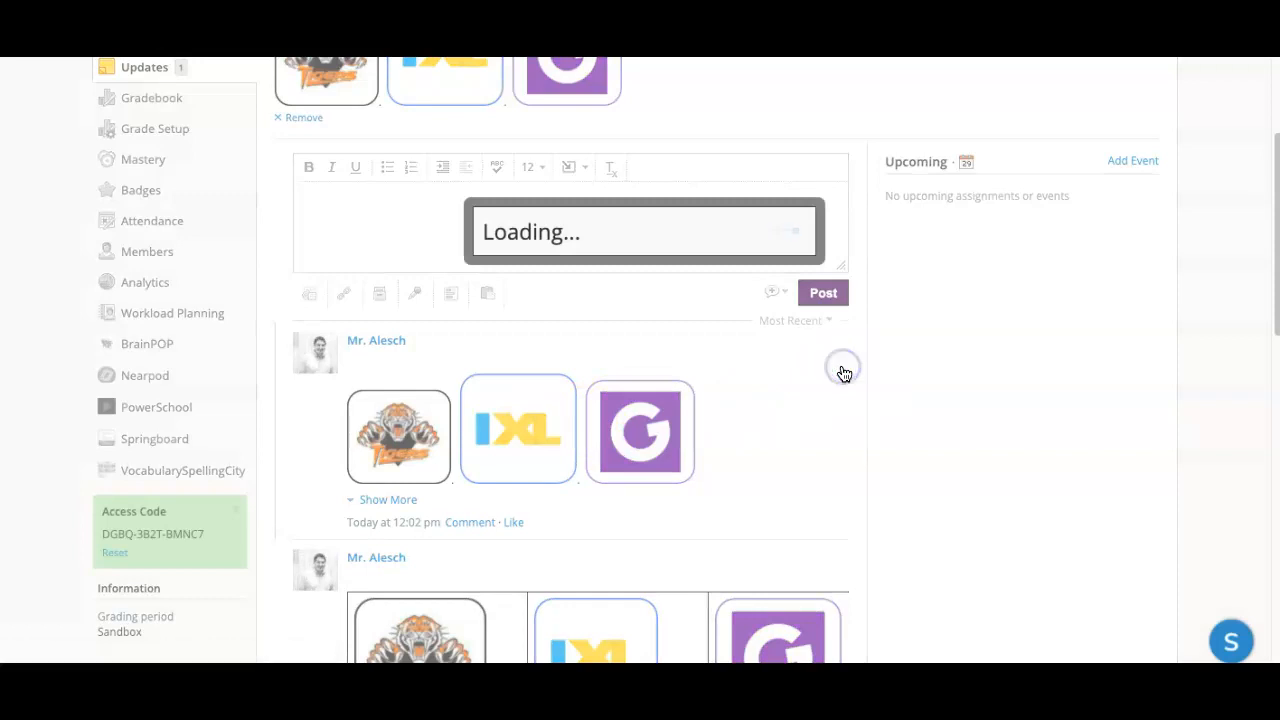
{"action": "left_click", "coordinate": [464, 298]}
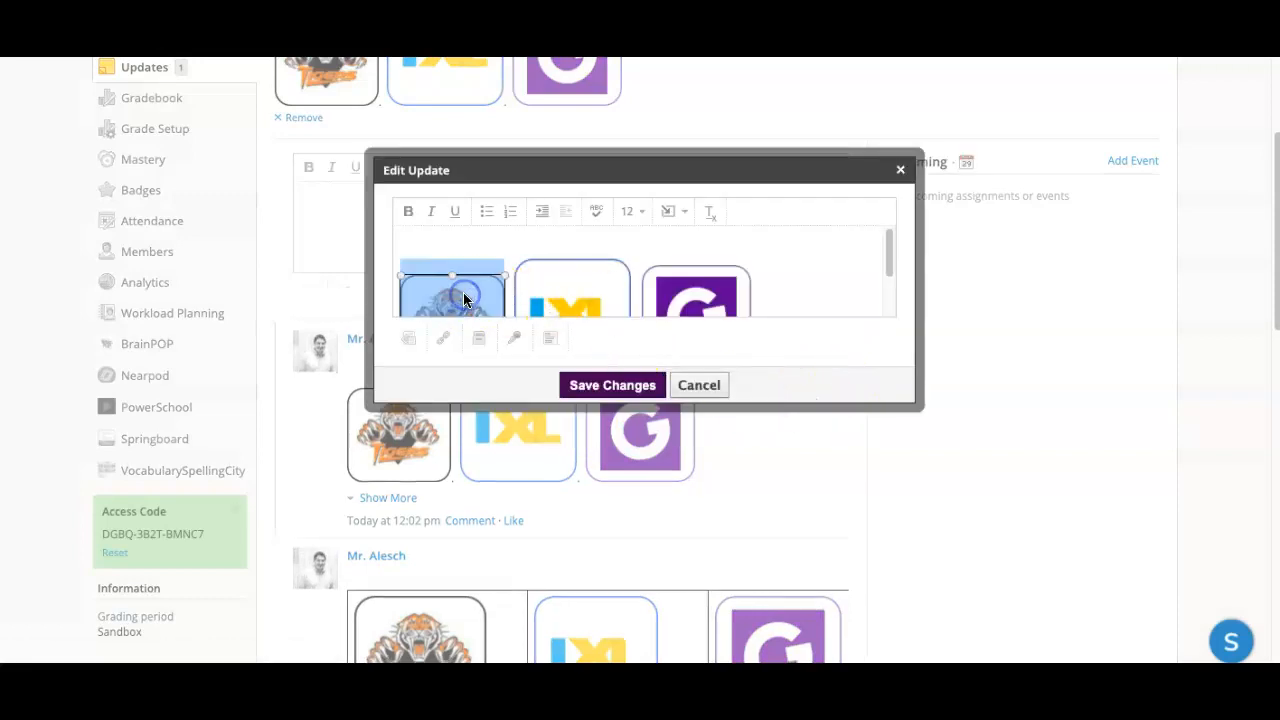
{"action": "left_click", "coordinate": [688, 211]}
{"action": "left_click", "coordinate": [690, 245]}
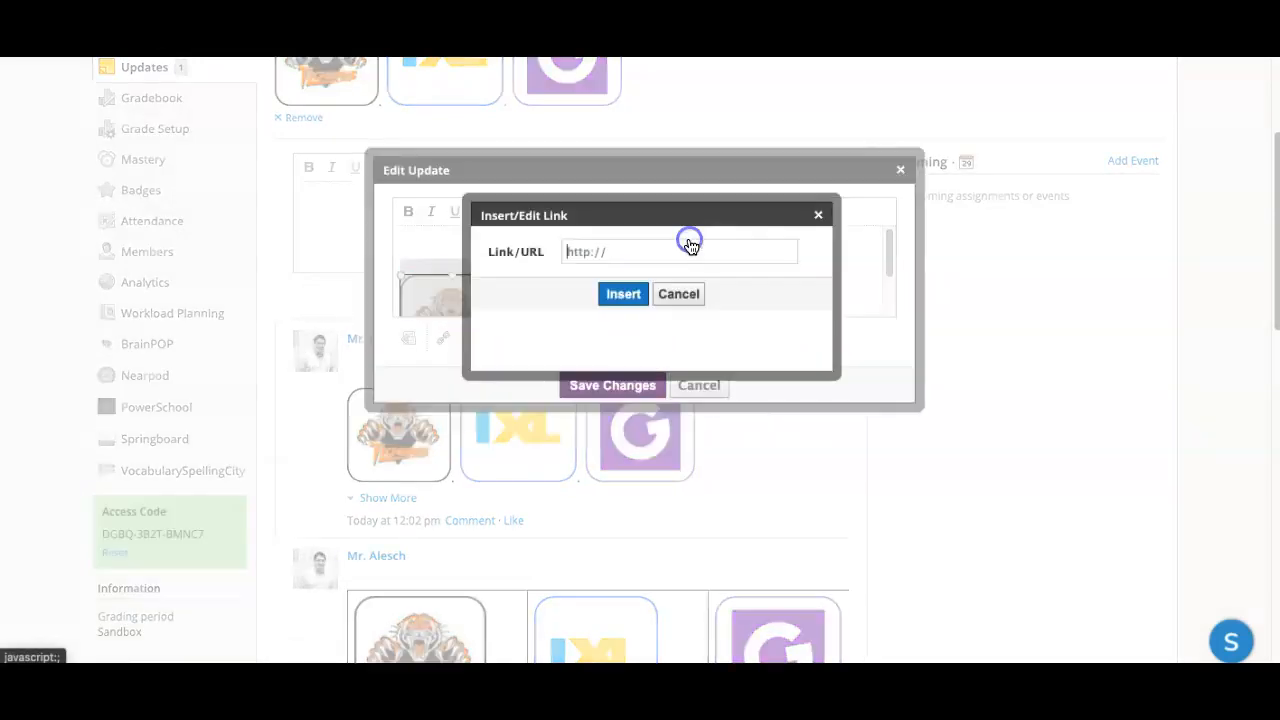
{"action": "left_click", "coordinate": [604, 252]}
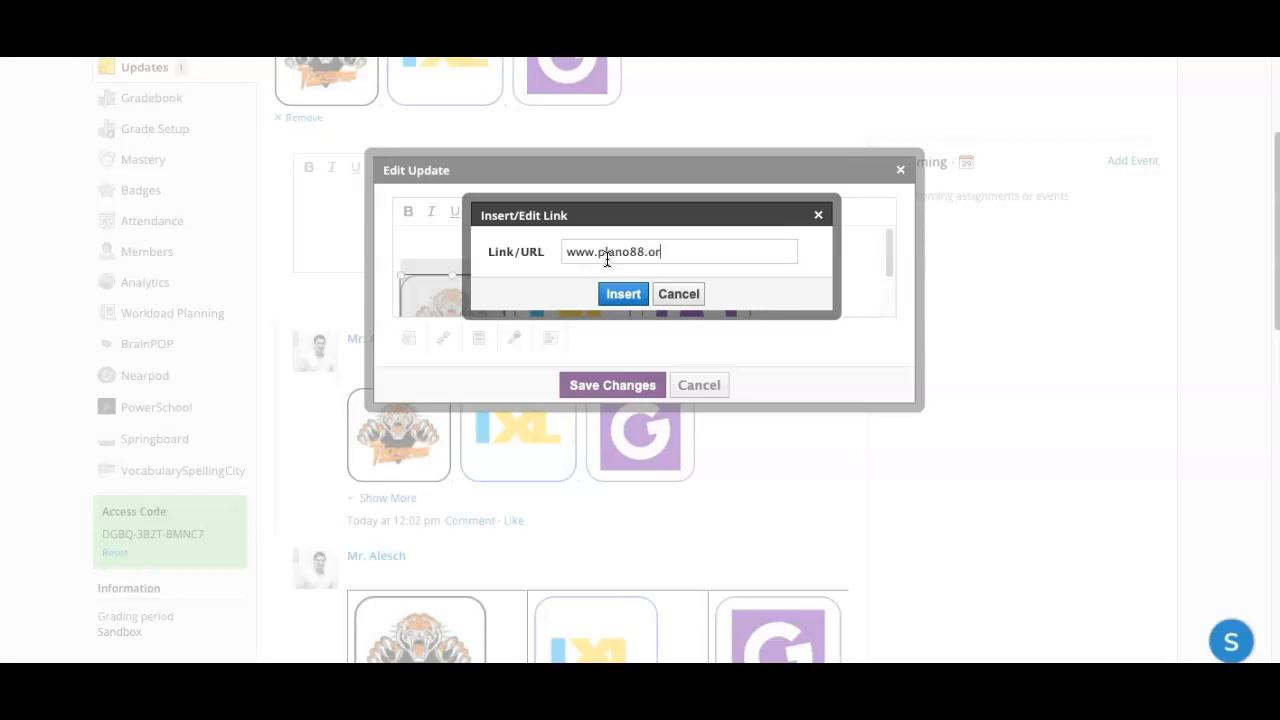
{"action": "type", "text": "www.plano88.org"}
{"action": "left_click", "coordinate": [614, 292]}
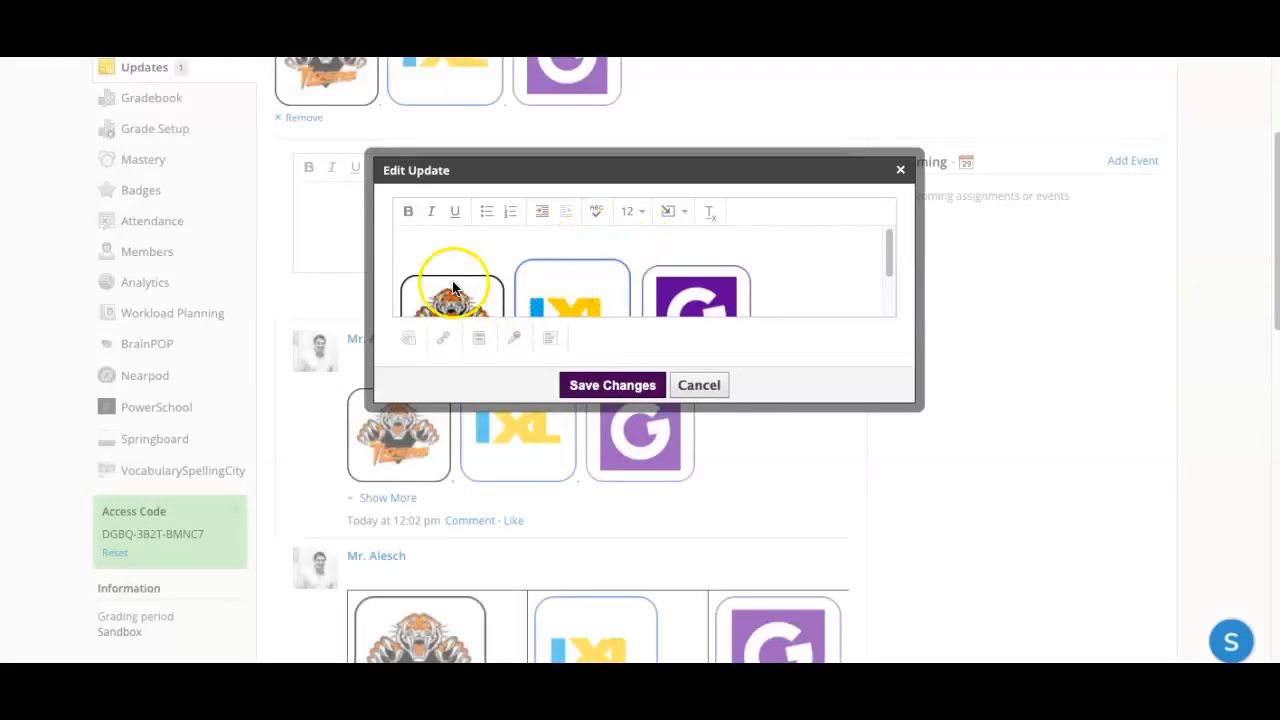
Step: Save the edited update and return to the course materials to check the Tigers logo's link in the announcement banner
{"action": "left_click", "coordinate": [604, 384]}
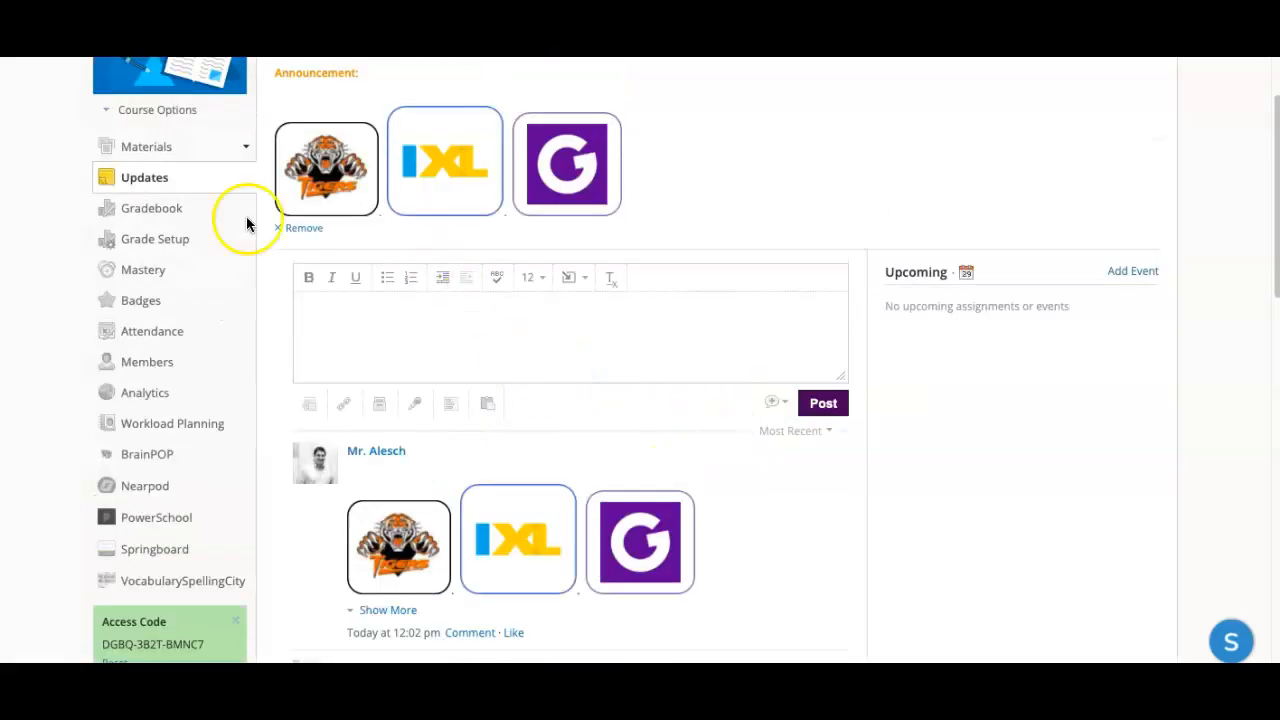
{"action": "left_click", "coordinate": [147, 147]}
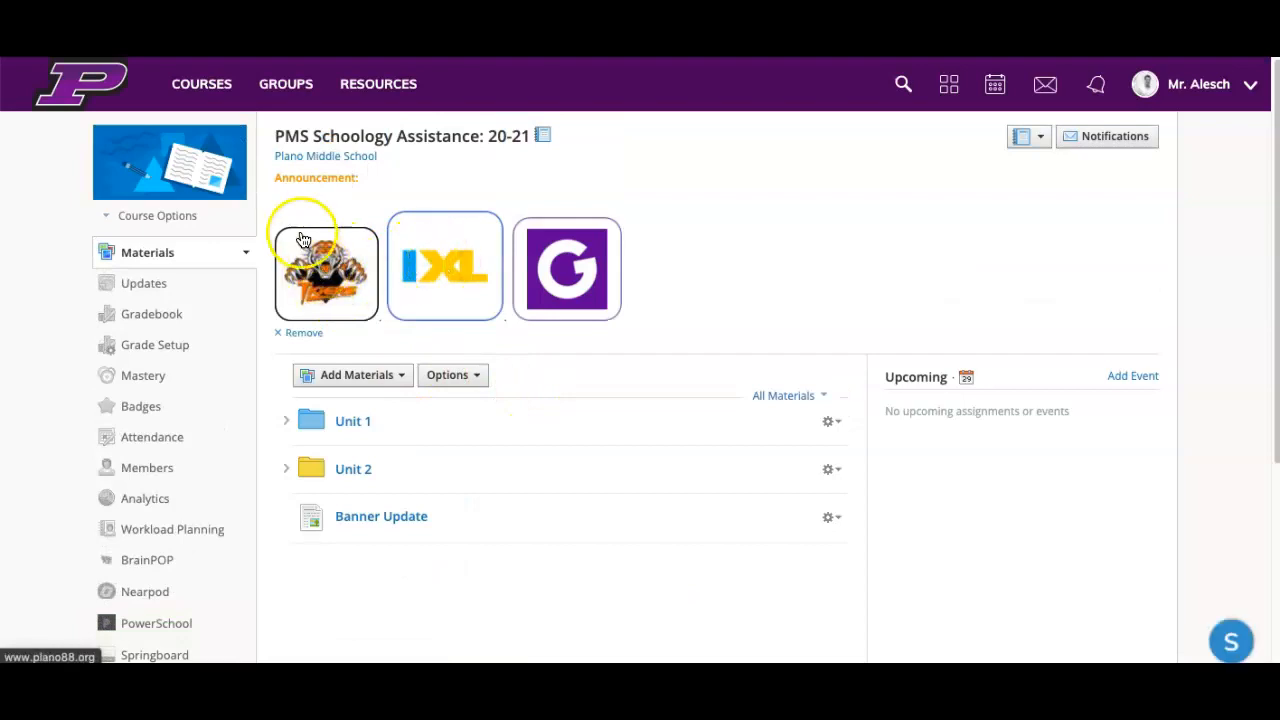
{"action": "mouse_move", "coordinate": [347, 430]}
{"action": "left_mouse_down"}
{"action": "mouse_move", "coordinate": [406, 486]}
{"action": "mouse_move", "coordinate": [340, 450]}
{"action": "left_mouse_up"}
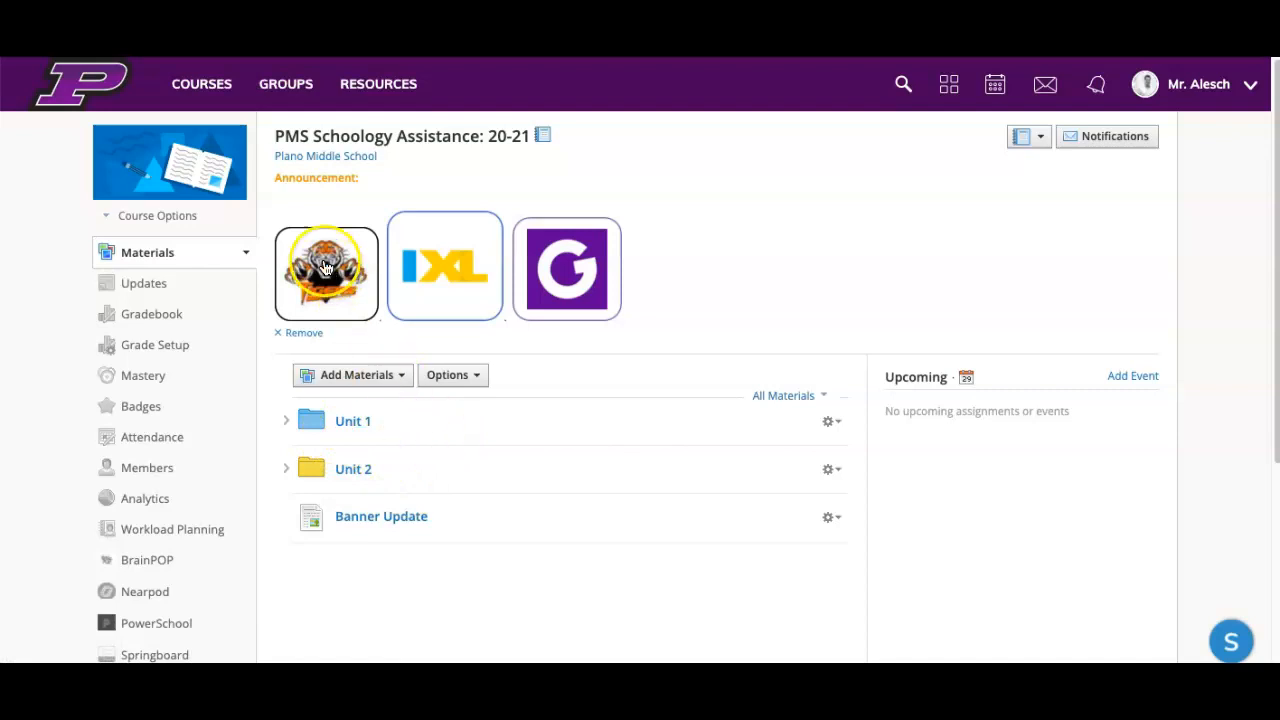